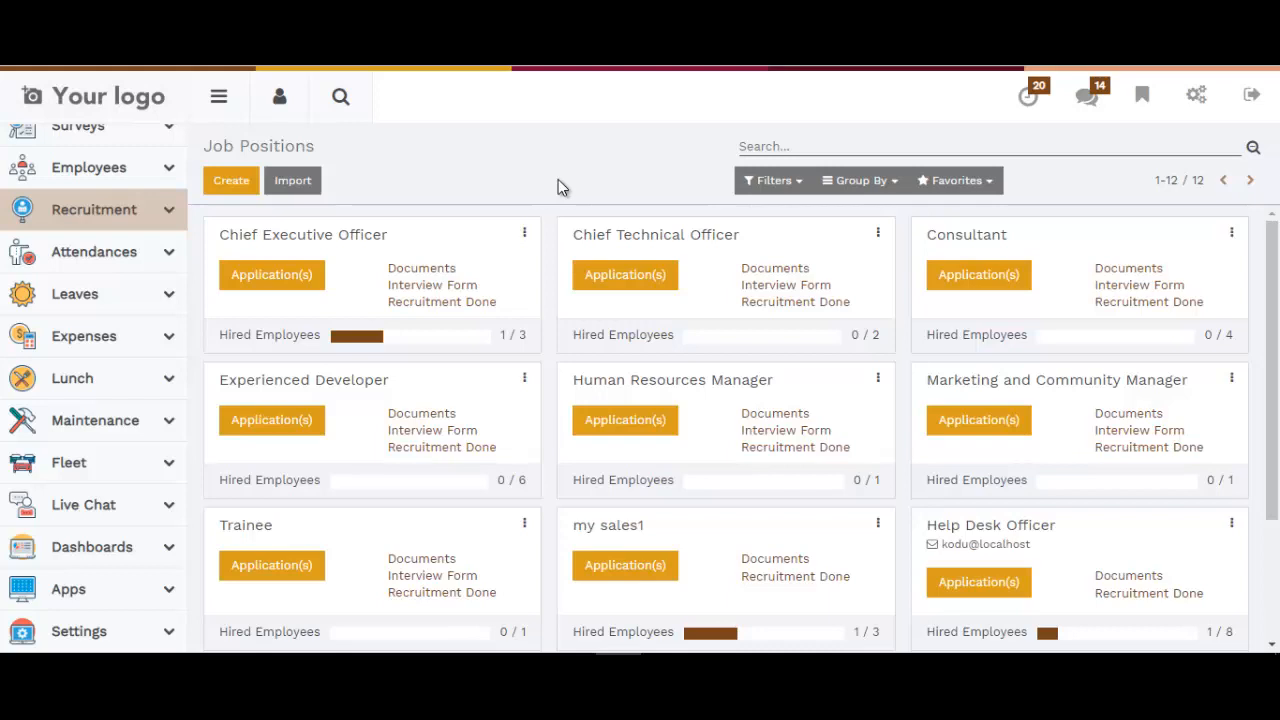
Create and save a department named Sales in the Recruitment configuration, with Administrator1 as its manager
left_click(95, 218)
scroll(110, 470, "down", 2)
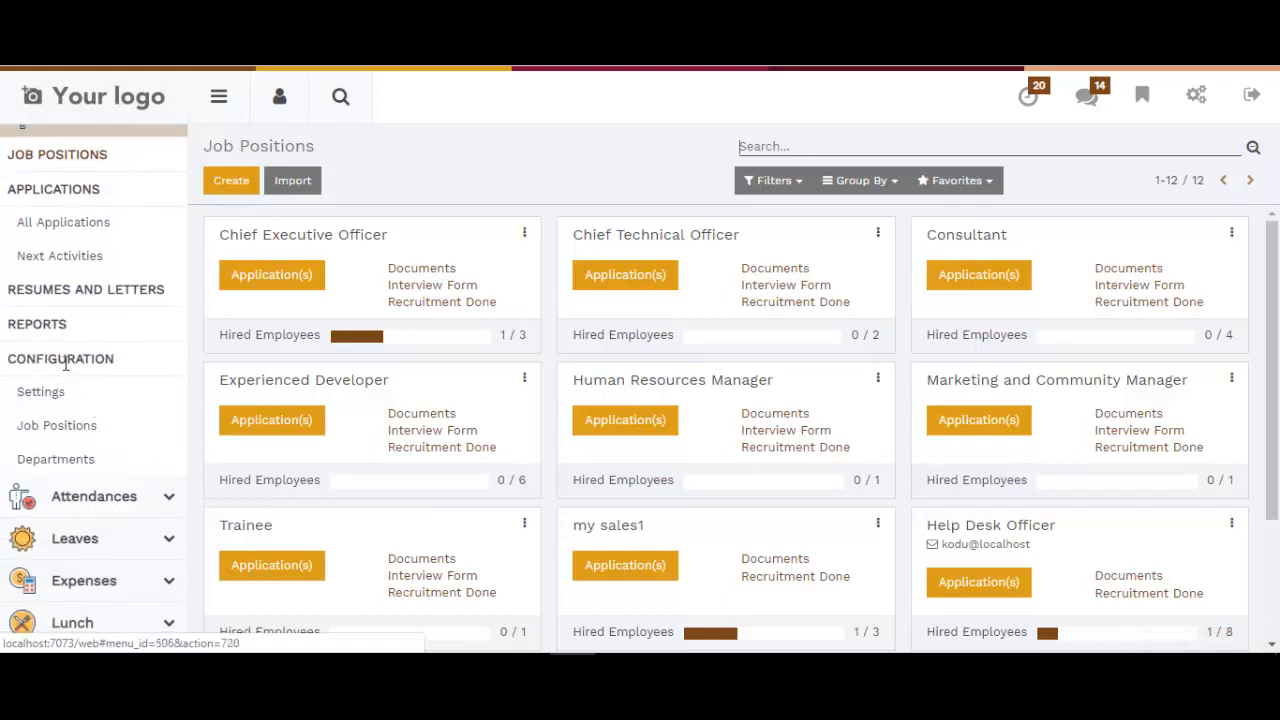
left_click(77, 467)
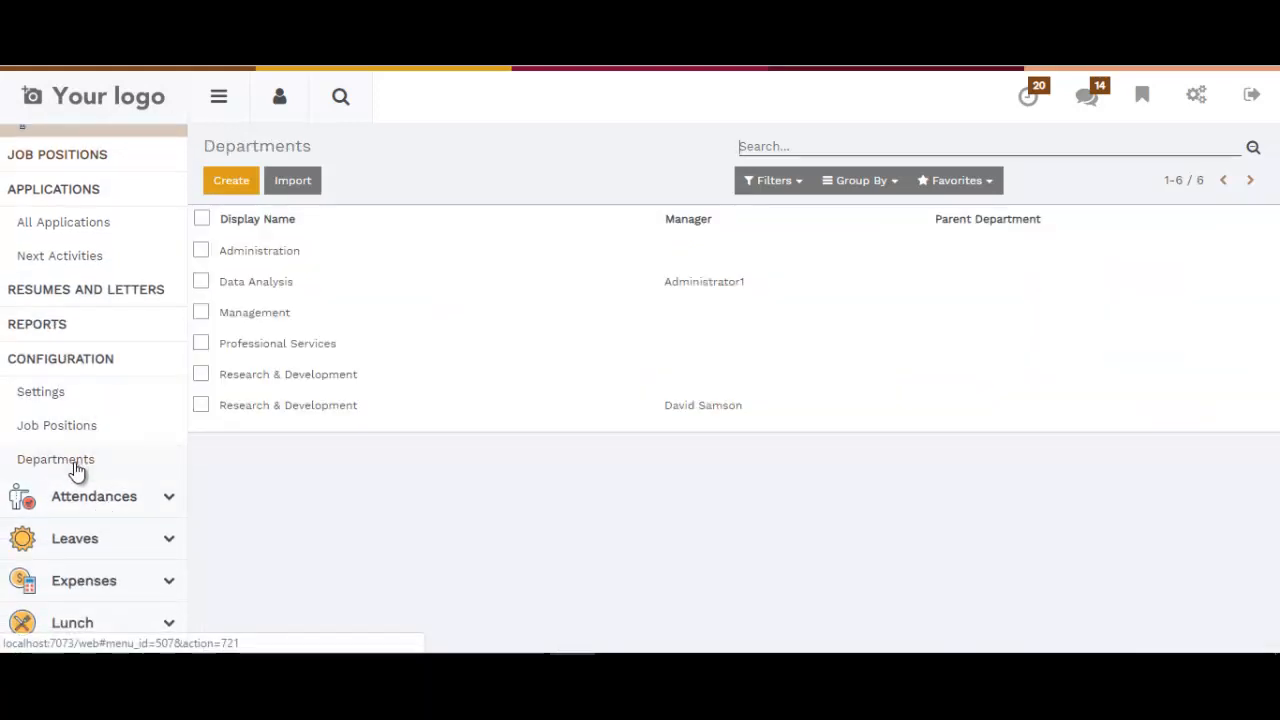
left_click(230, 190)
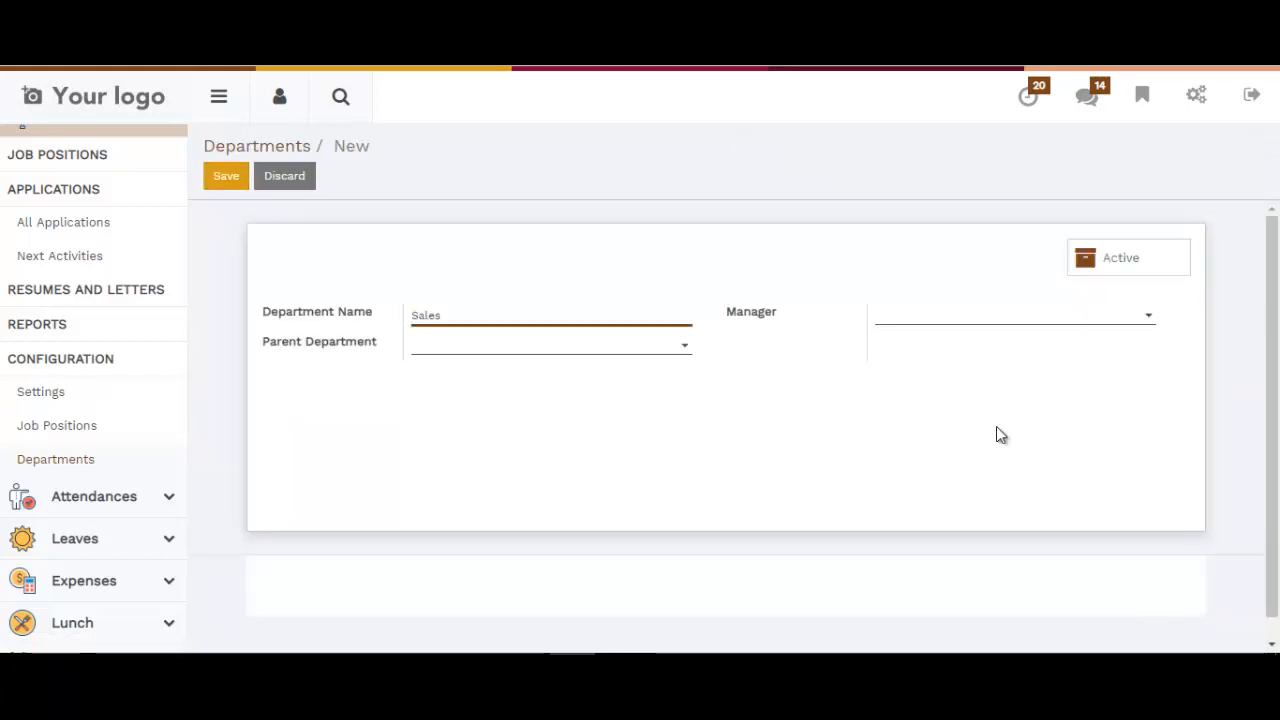
left_click(966, 318)
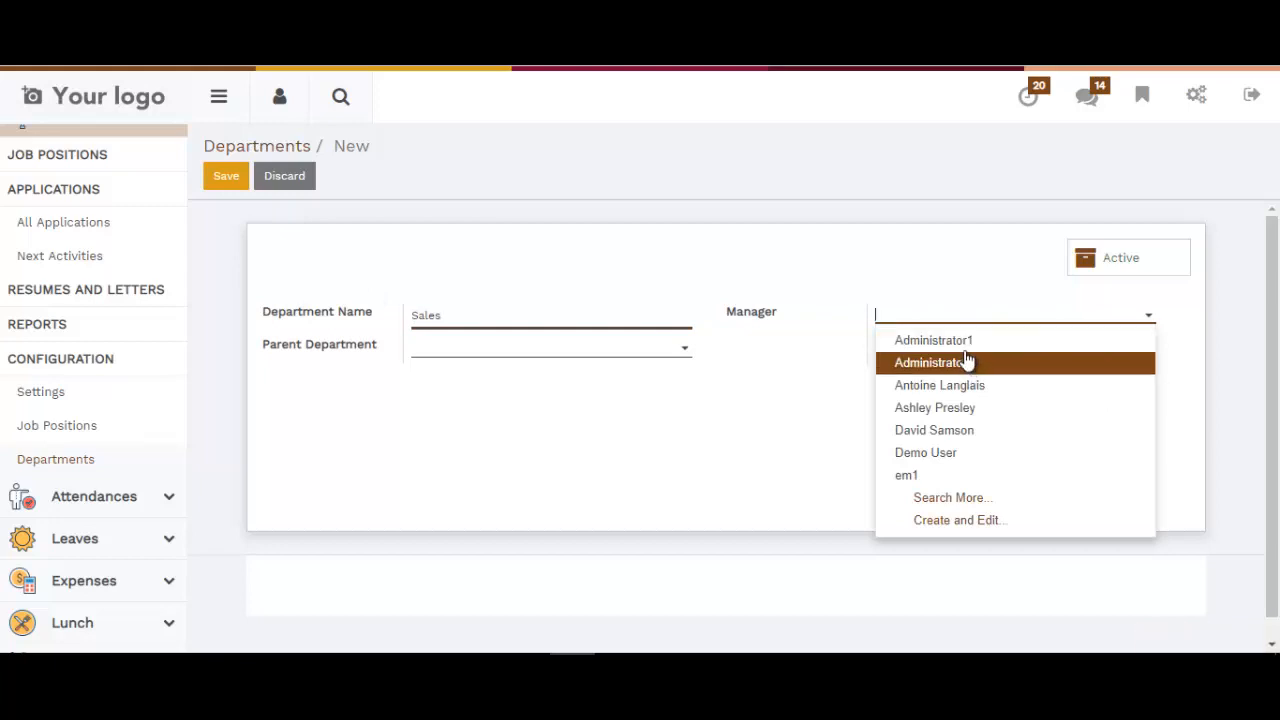
left_click(963, 346)
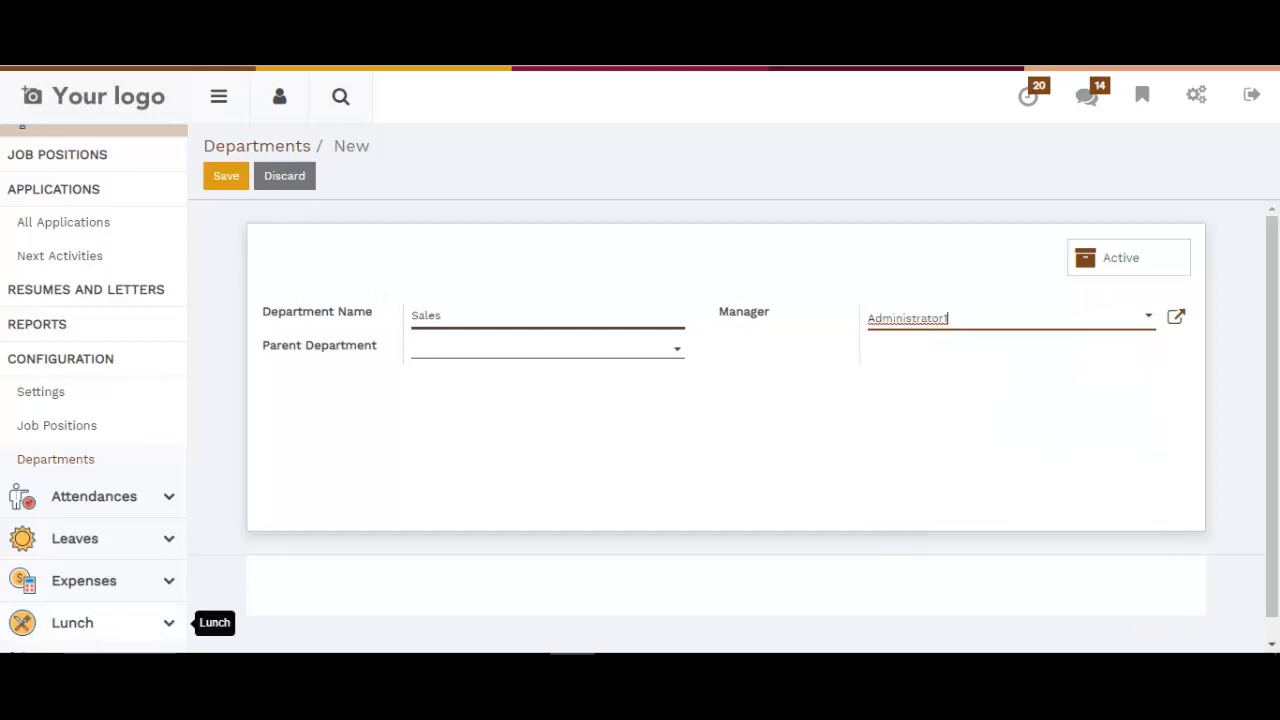
left_click(226, 178)
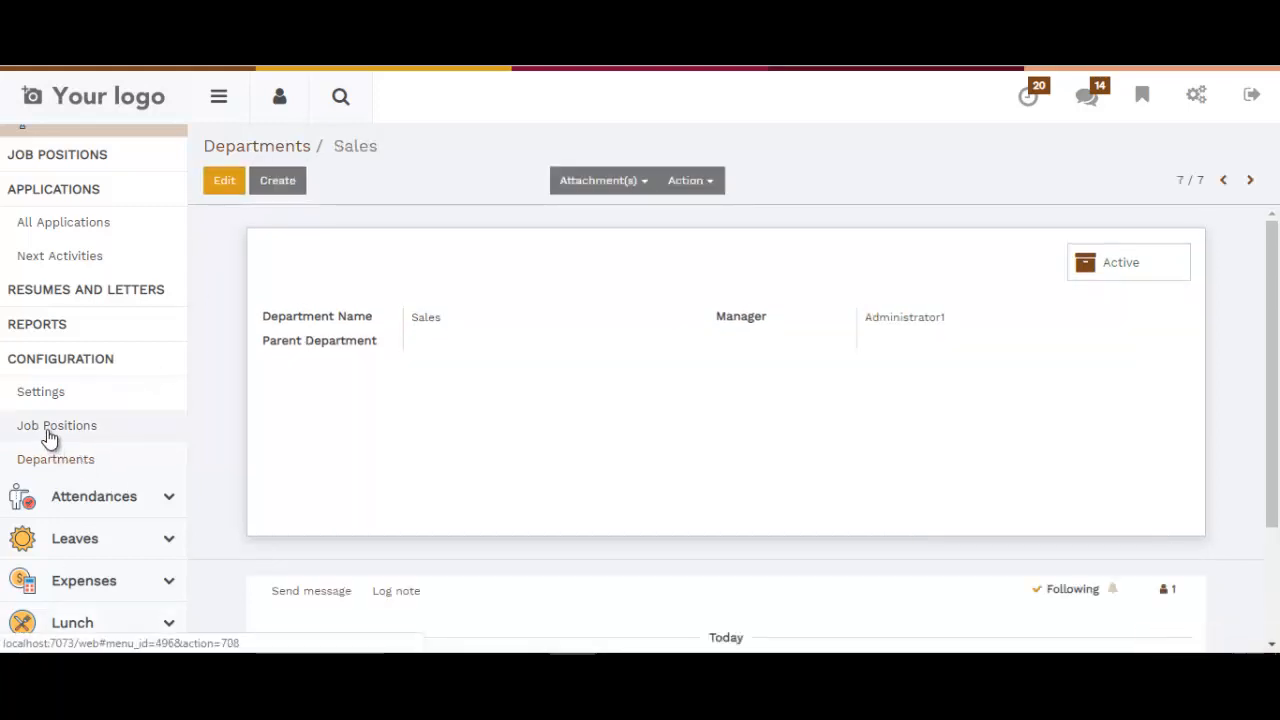
Start a new job position named Sales Executive and assign it to the Sales department
left_click(50, 438)
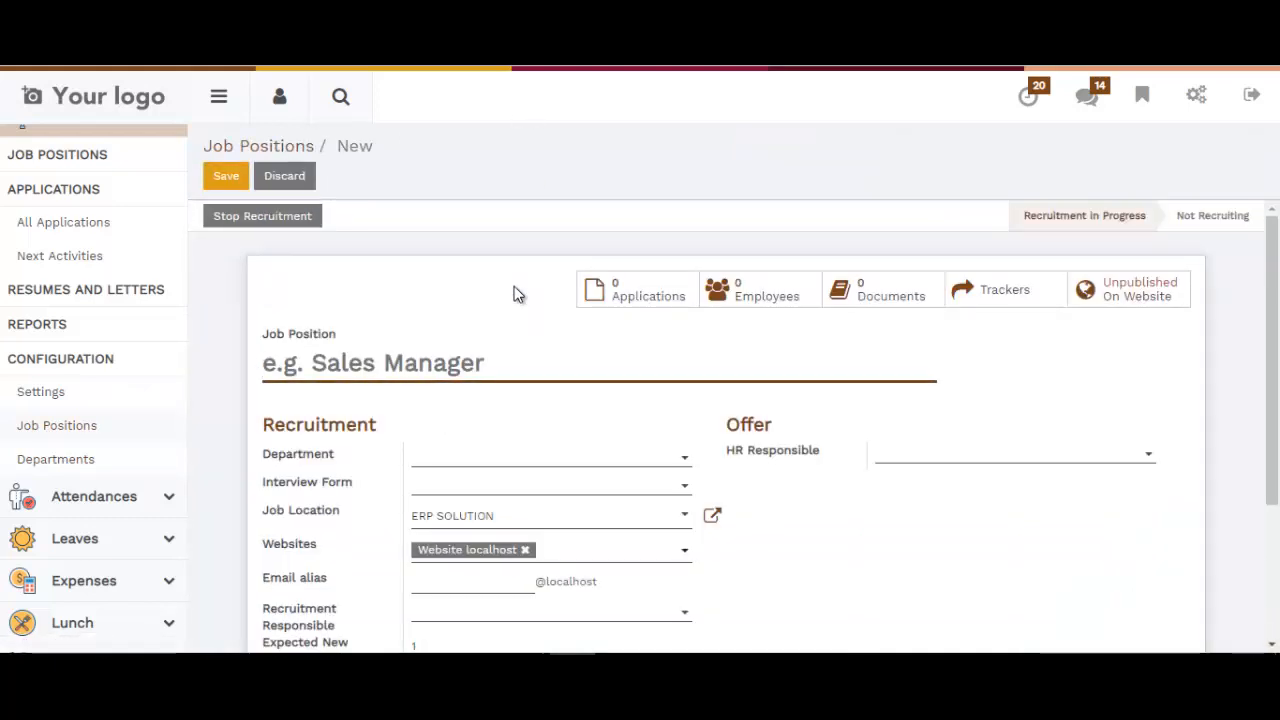
type("Sales E")
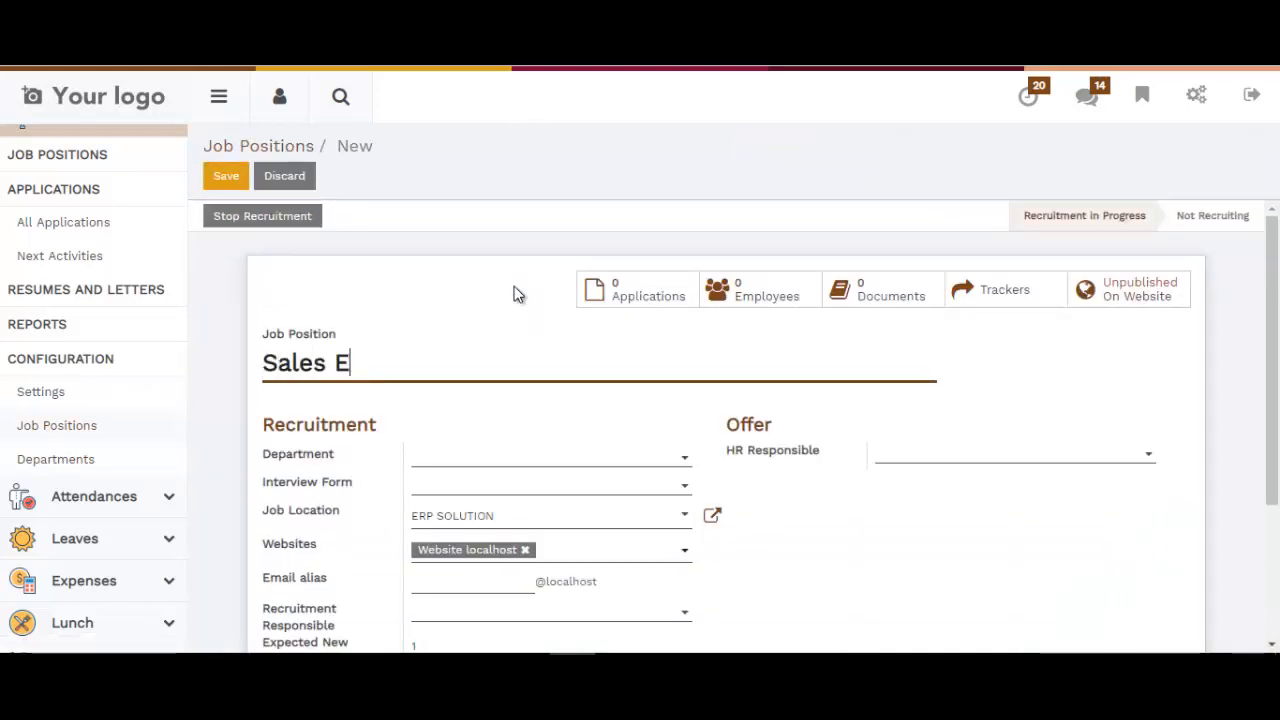
type("xecutive")
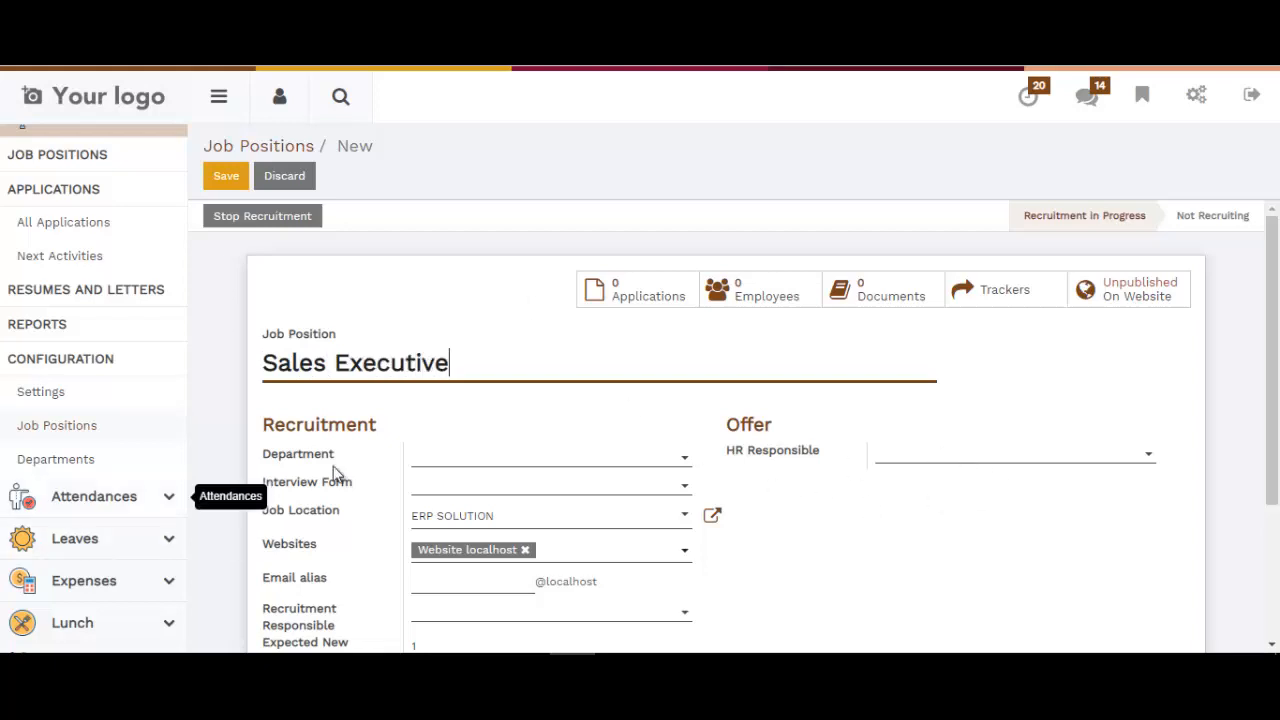
left_click(457, 462)
type("sa")
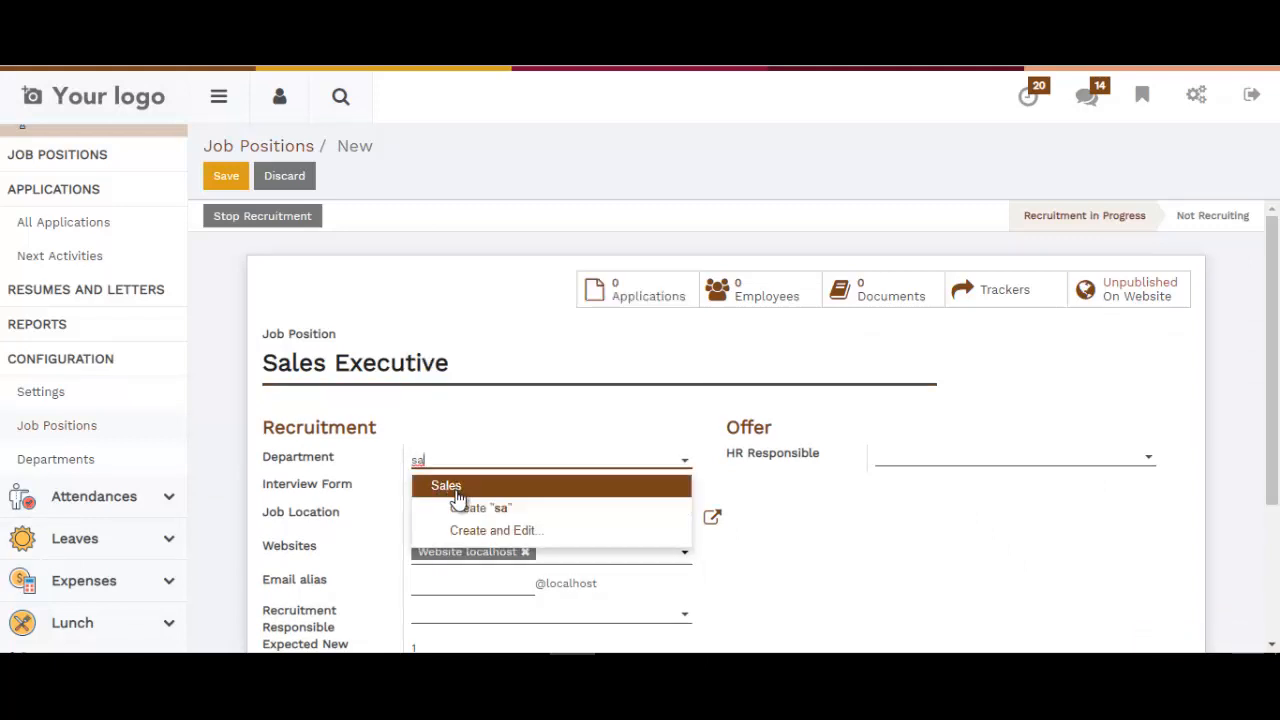
left_click(452, 486)
Assign the HR user as HR responsible for the position and choose Recruitment Form as its interview form
left_click(1000, 468)
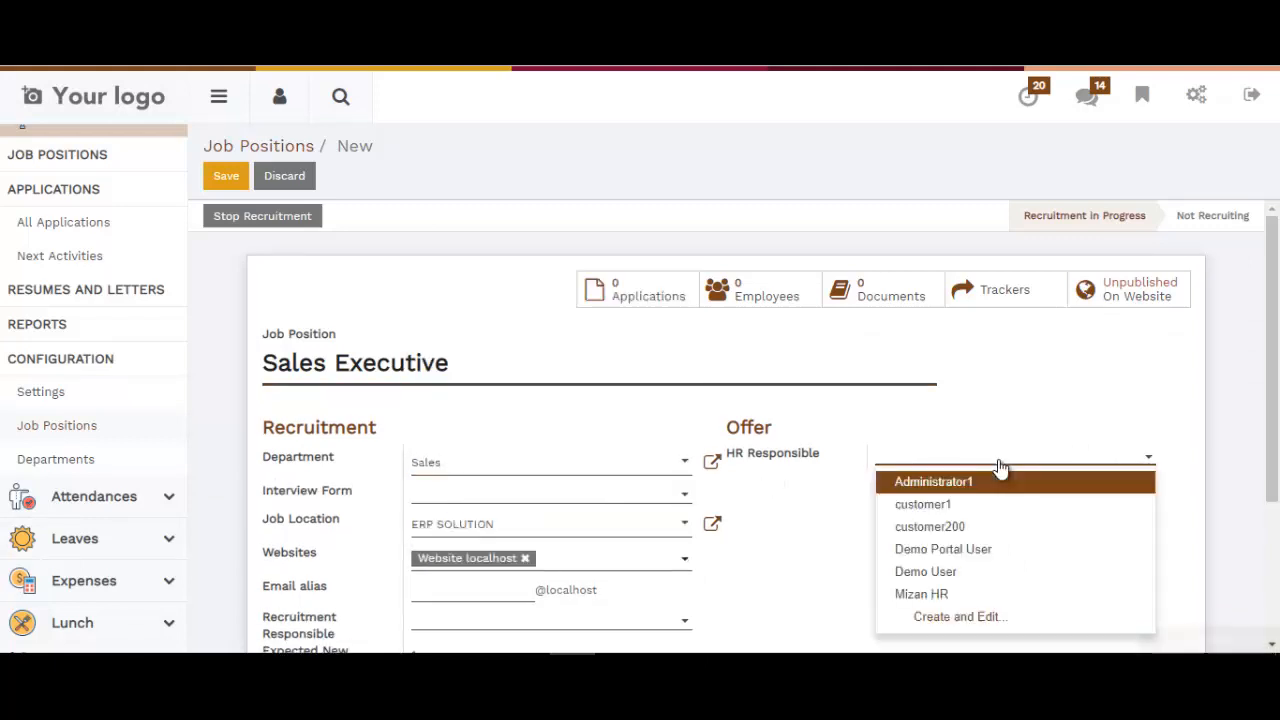
left_click(950, 600)
scroll(810, 571, "down", 1)
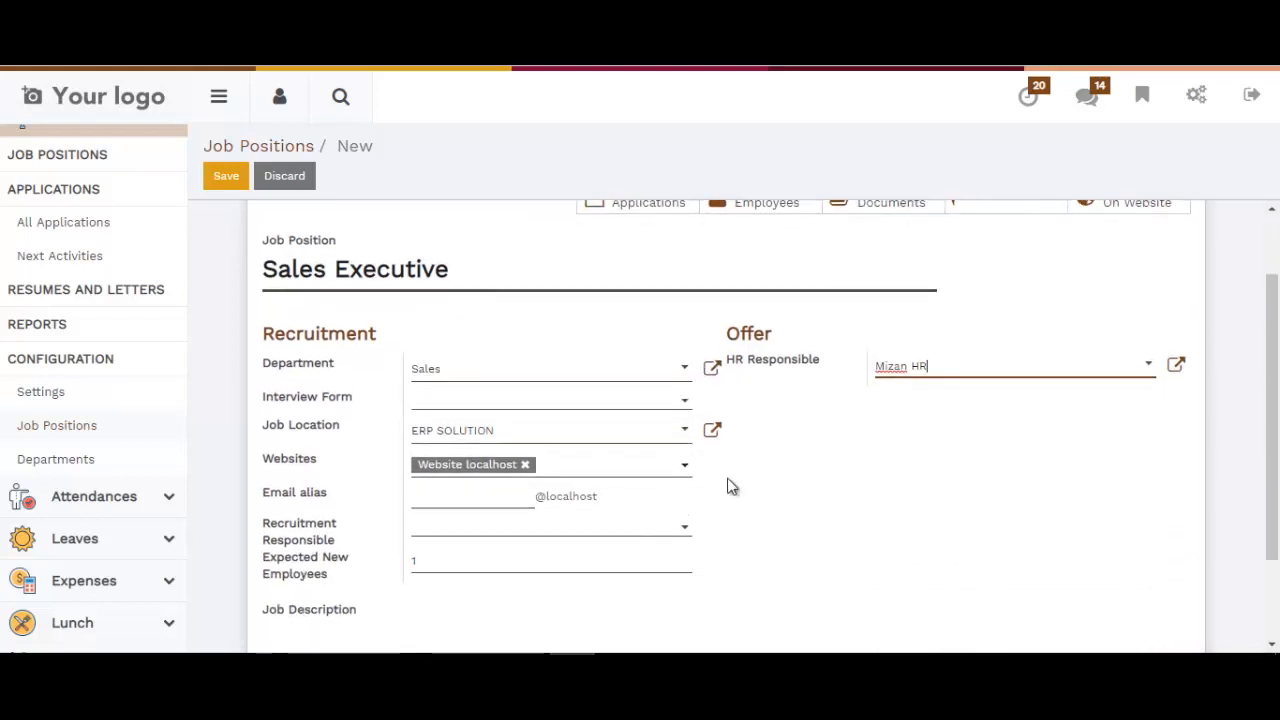
left_click(432, 410)
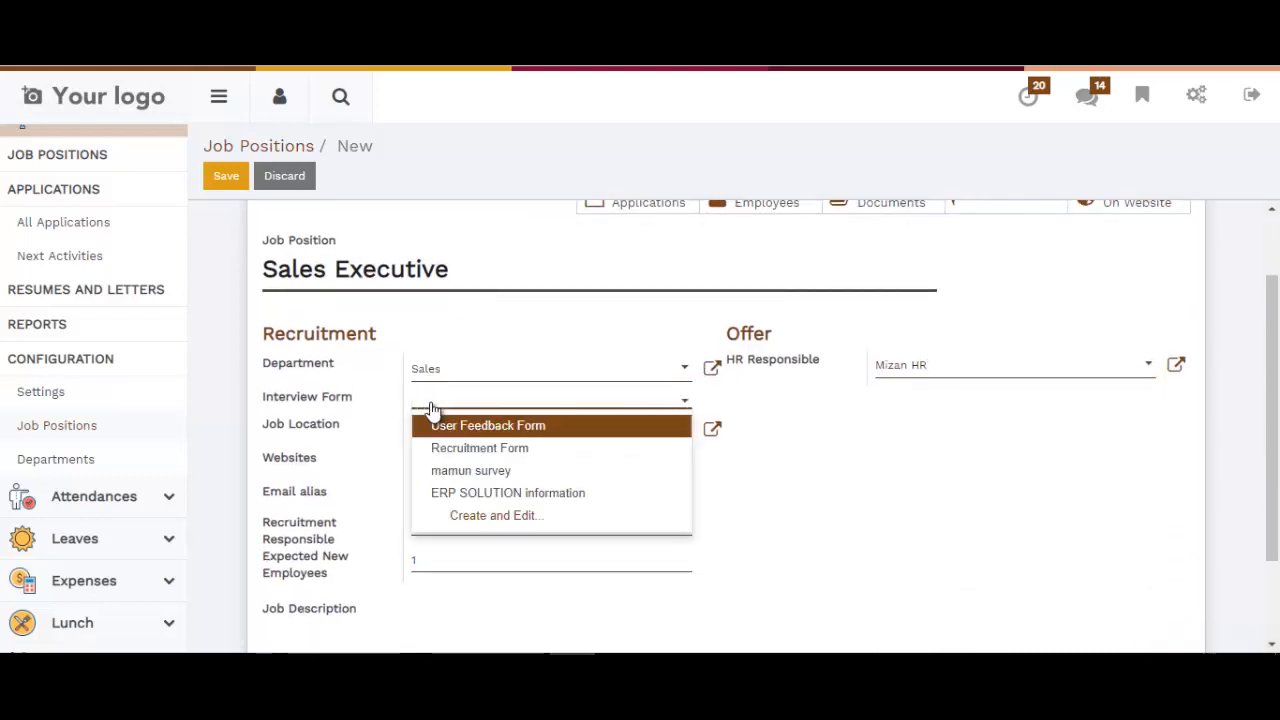
left_click(466, 450)
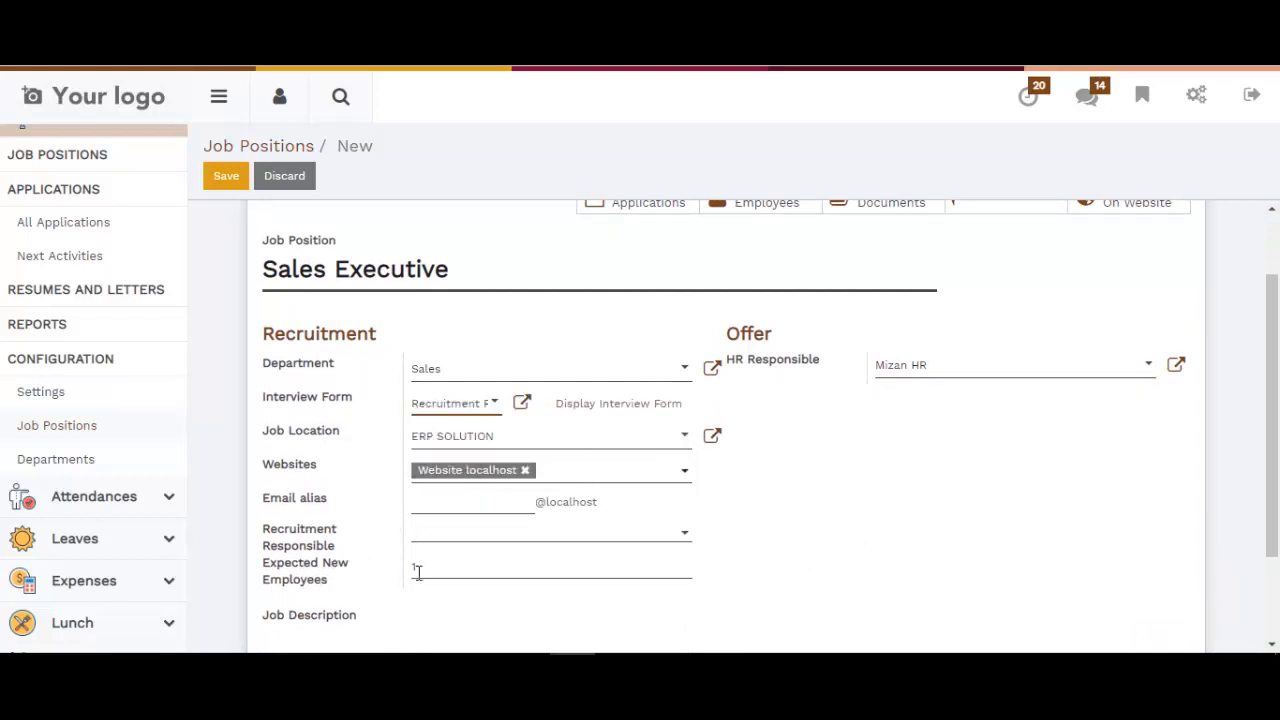
Set the expected new employees to 3, enter "sdfsds" as the job description, and save the job position
double_click(451, 566)
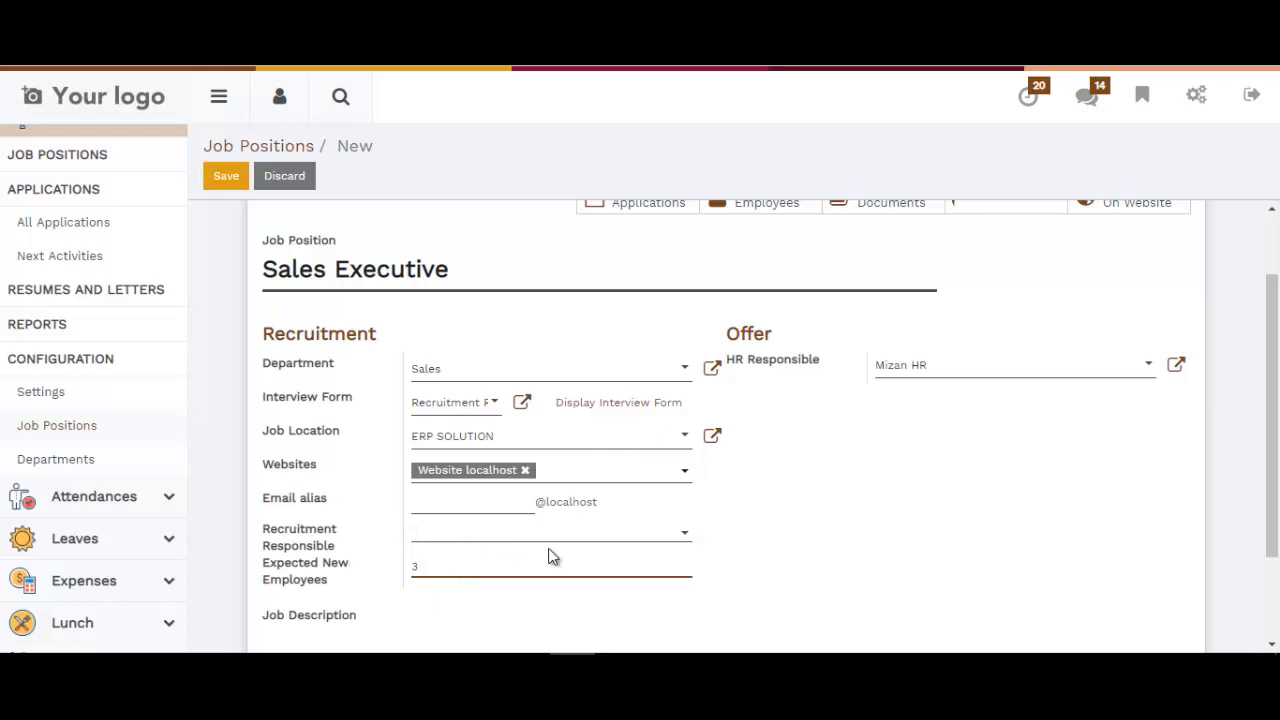
scroll(466, 474, "down", 2)
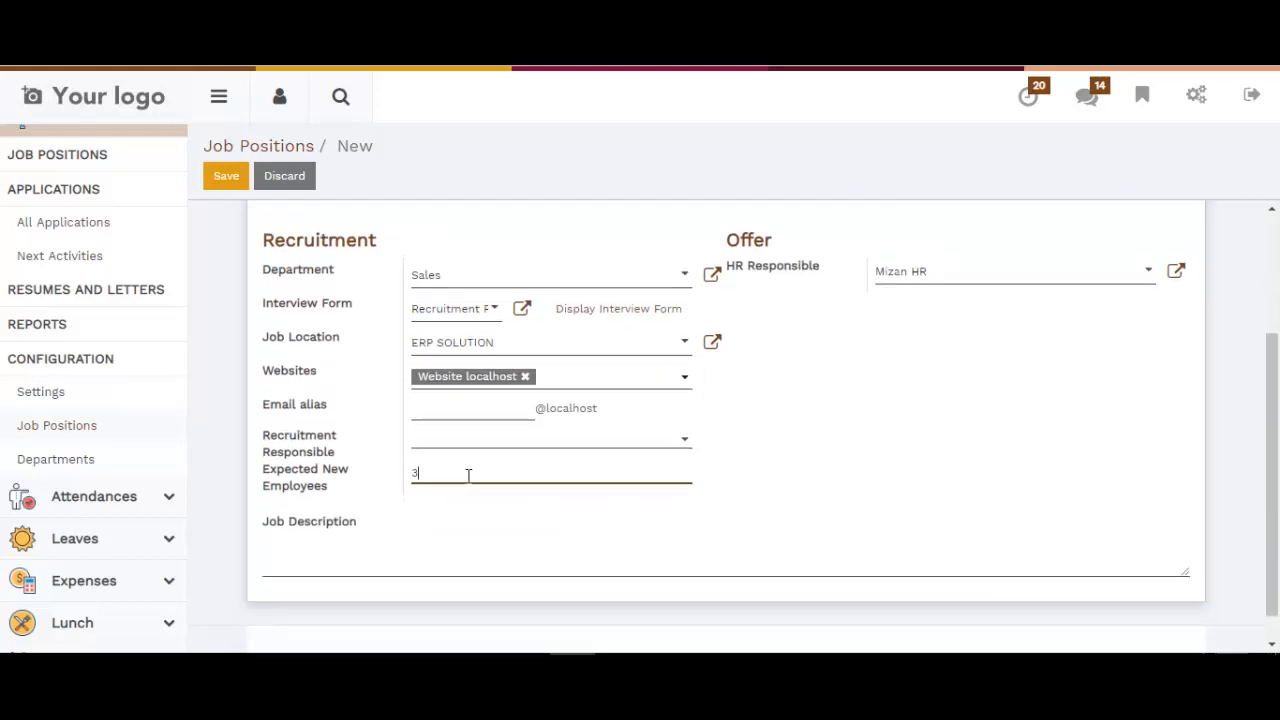
scroll(717, 551, "up", 3)
scroll(405, 530, "down", 3)
left_click(392, 526)
type("sdfsds")
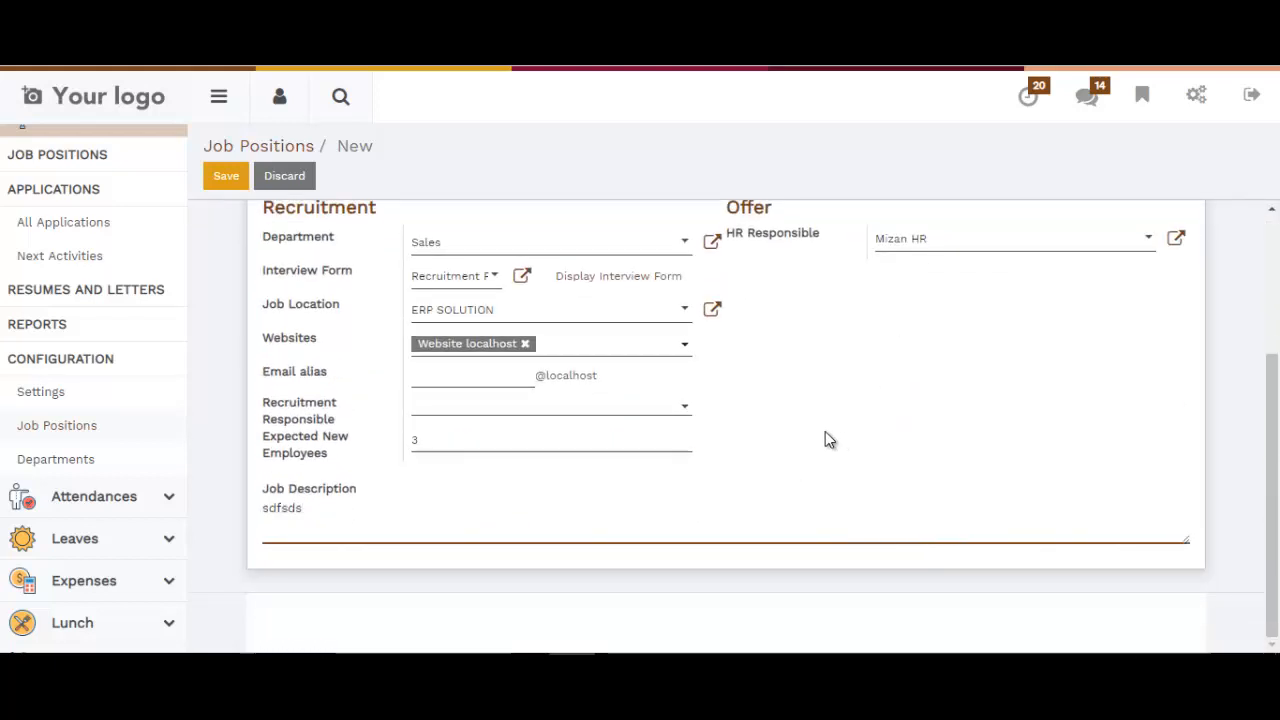
scroll(825, 431, "up", 3)
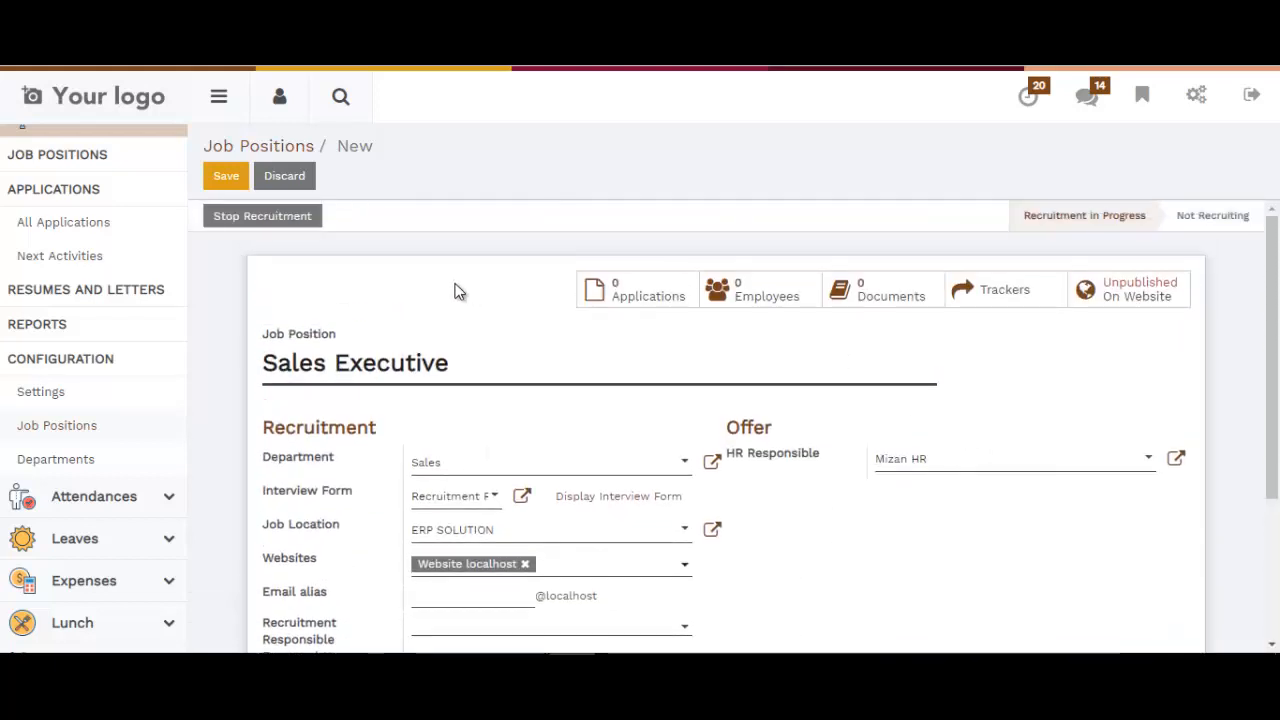
left_click(228, 179)
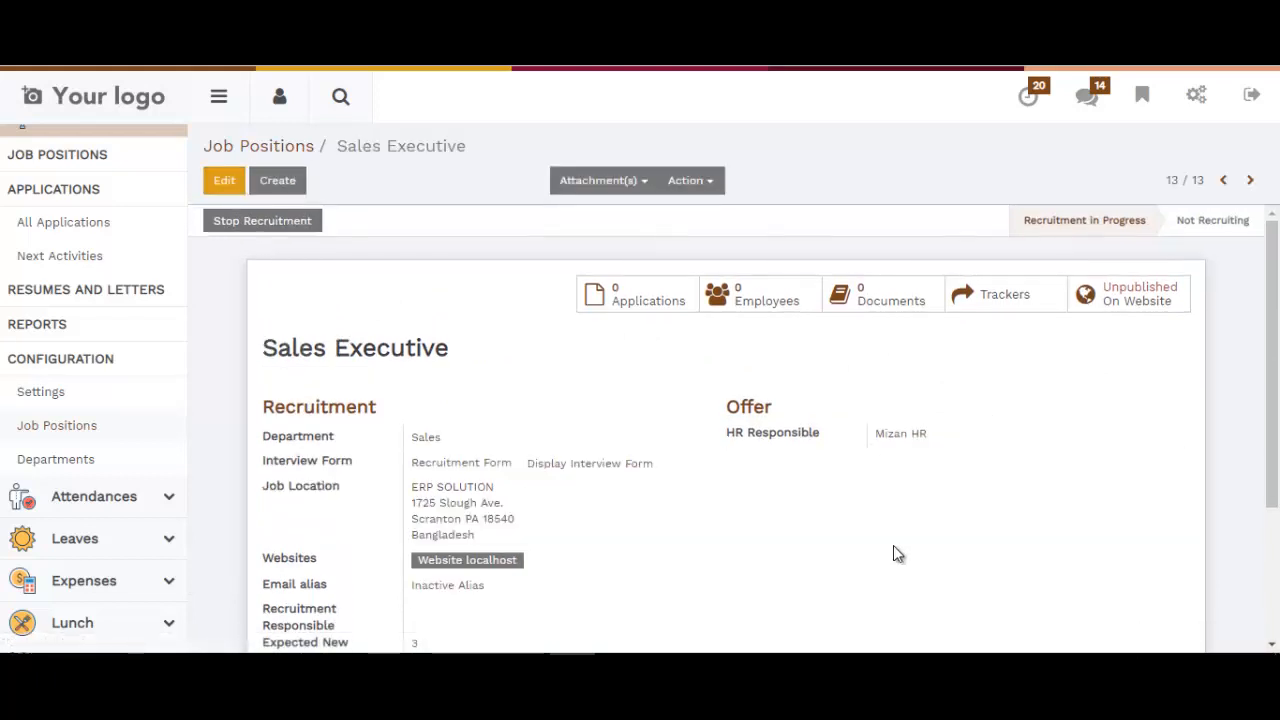
Open the applications of the Sales Executive position from the job positions overview
scroll(95, 510, "down", 2)
scroll(93, 512, "up", 2)
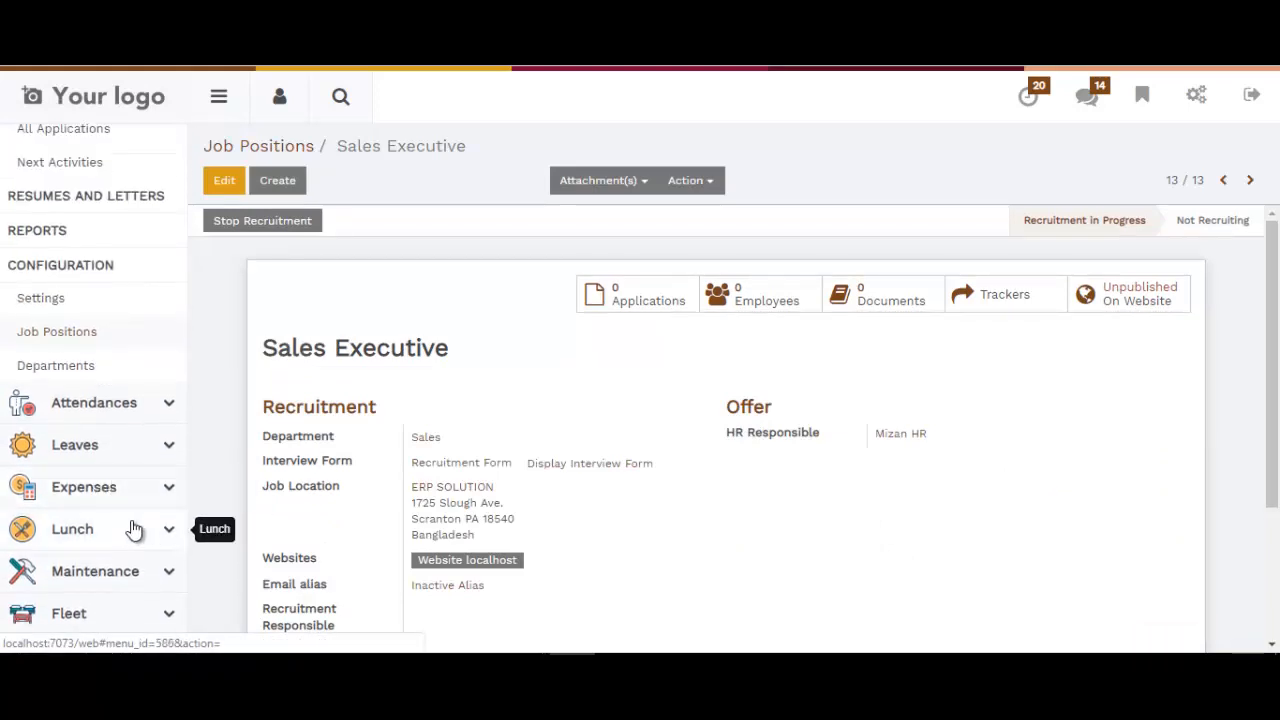
scroll(129, 523, "up", 3)
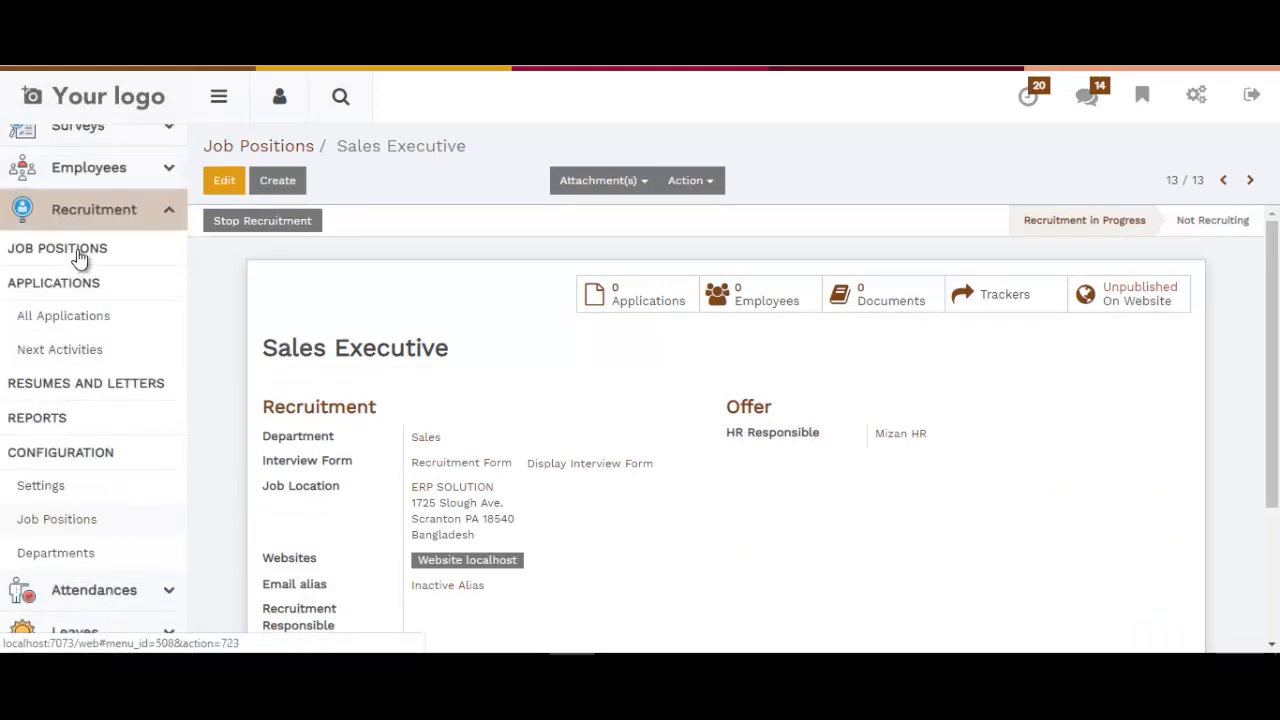
left_click(77, 254)
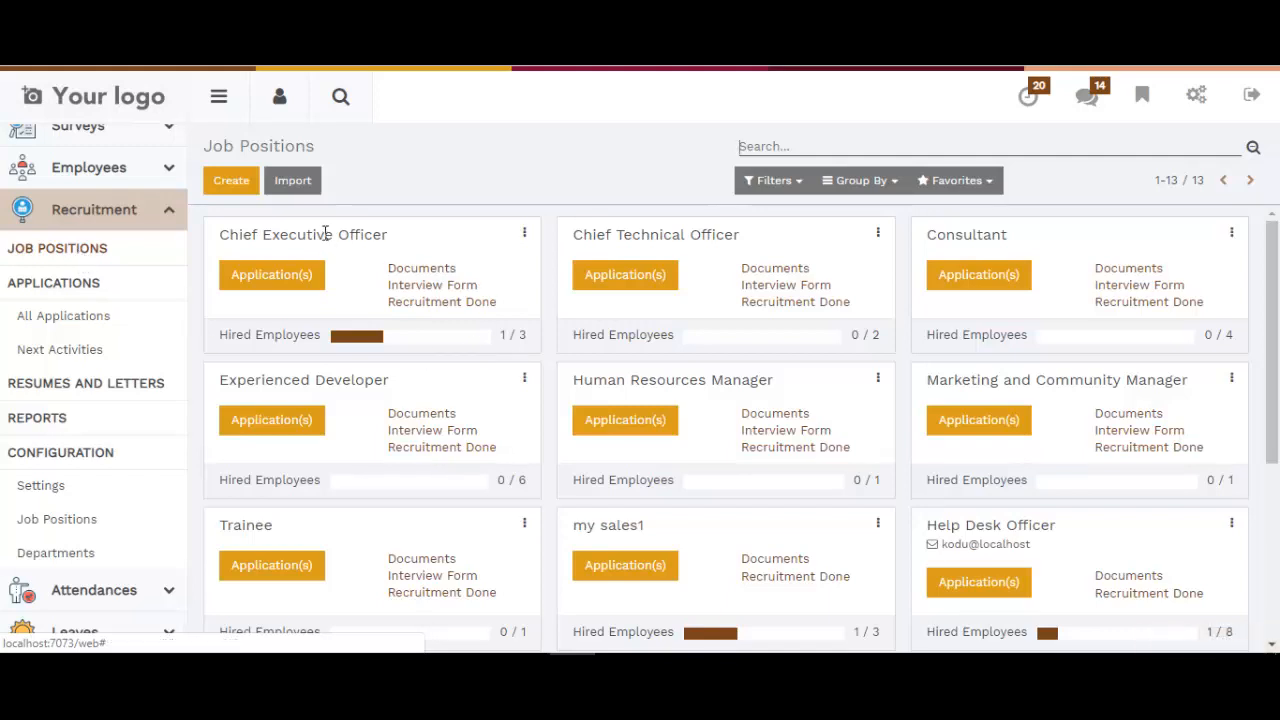
scroll(518, 400, "down", 5)
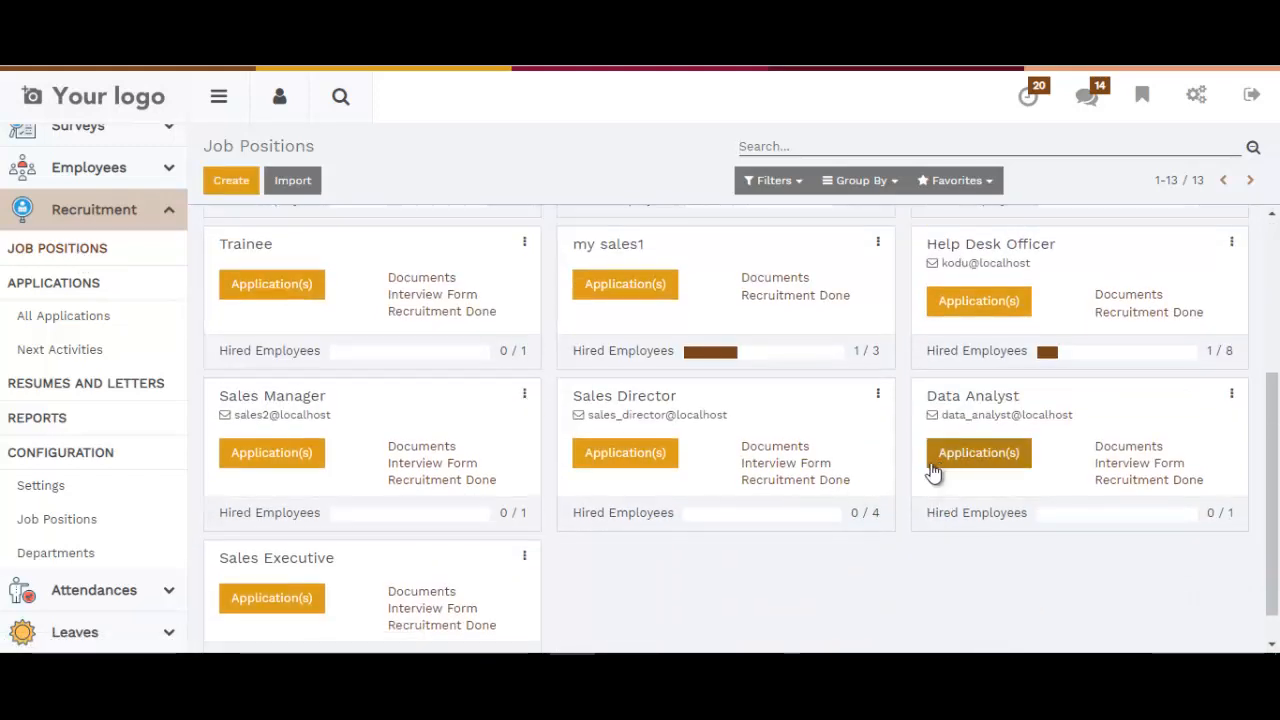
scroll(440, 580, "down", 1)
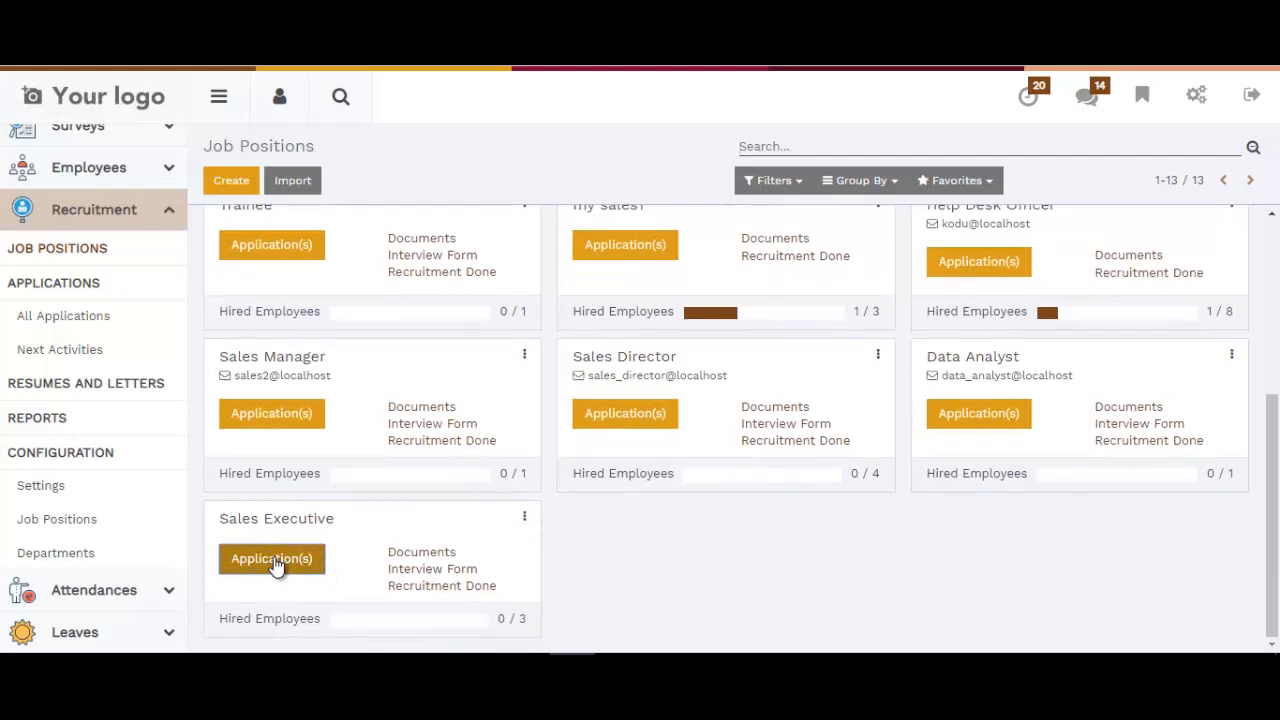
left_click(276, 564)
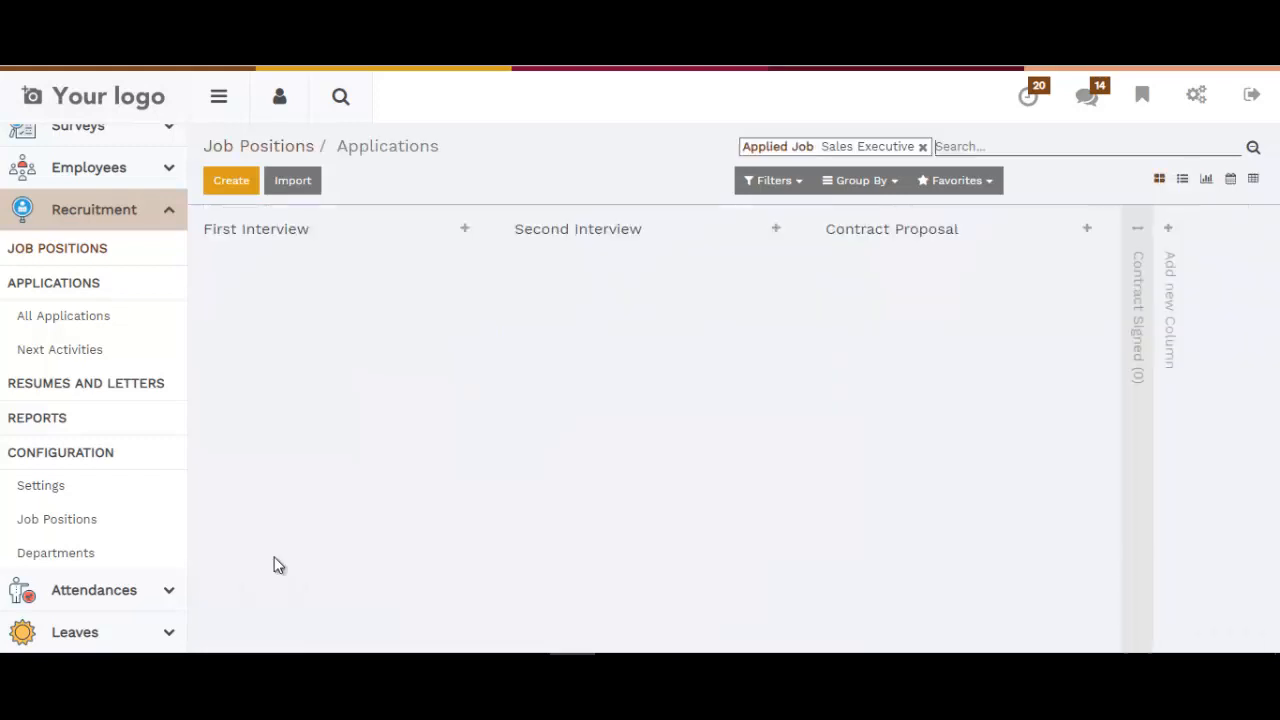
Start a new application with the subject "Job for sales executive" and enter the applicant's name
left_click(230, 183)
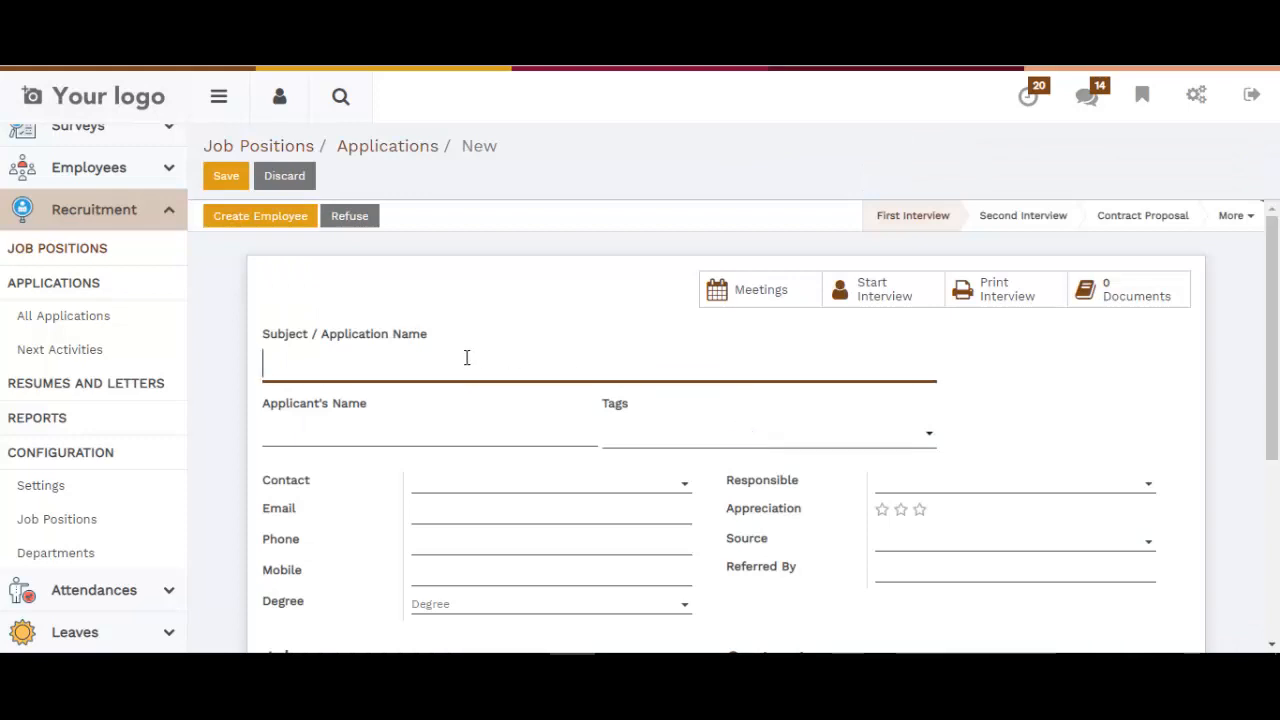
type("Job")
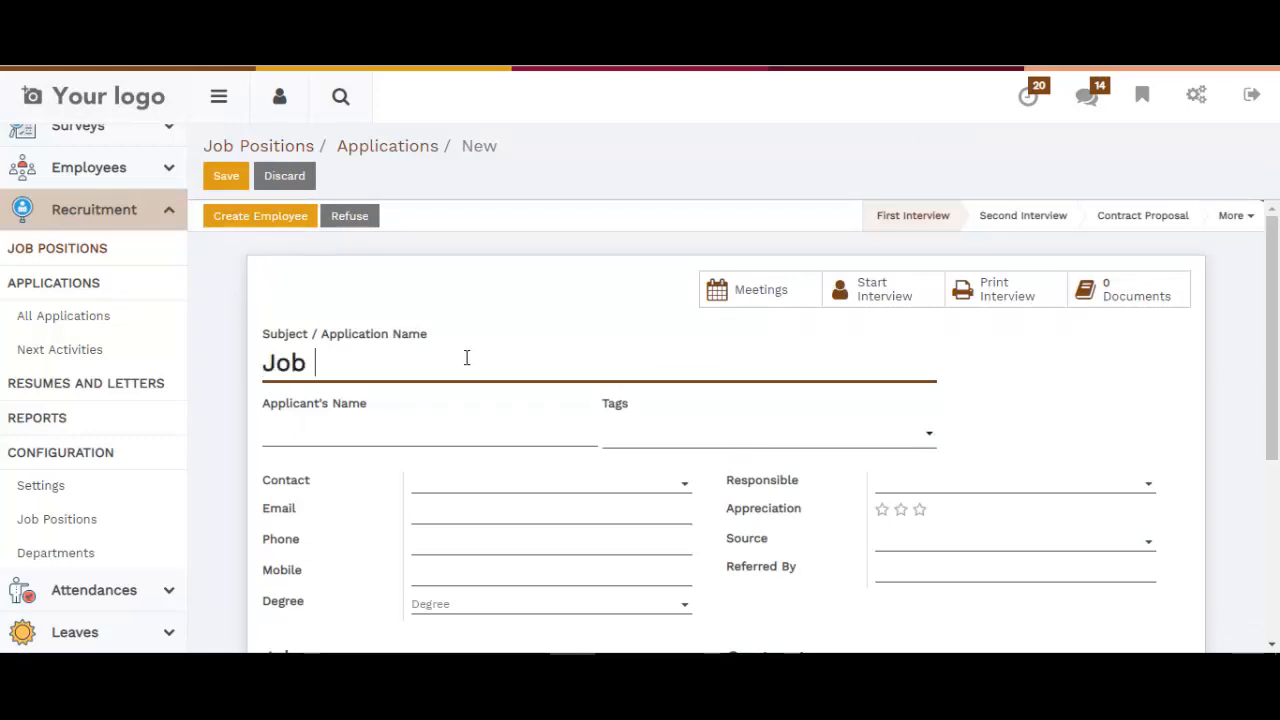
type(" for sal")
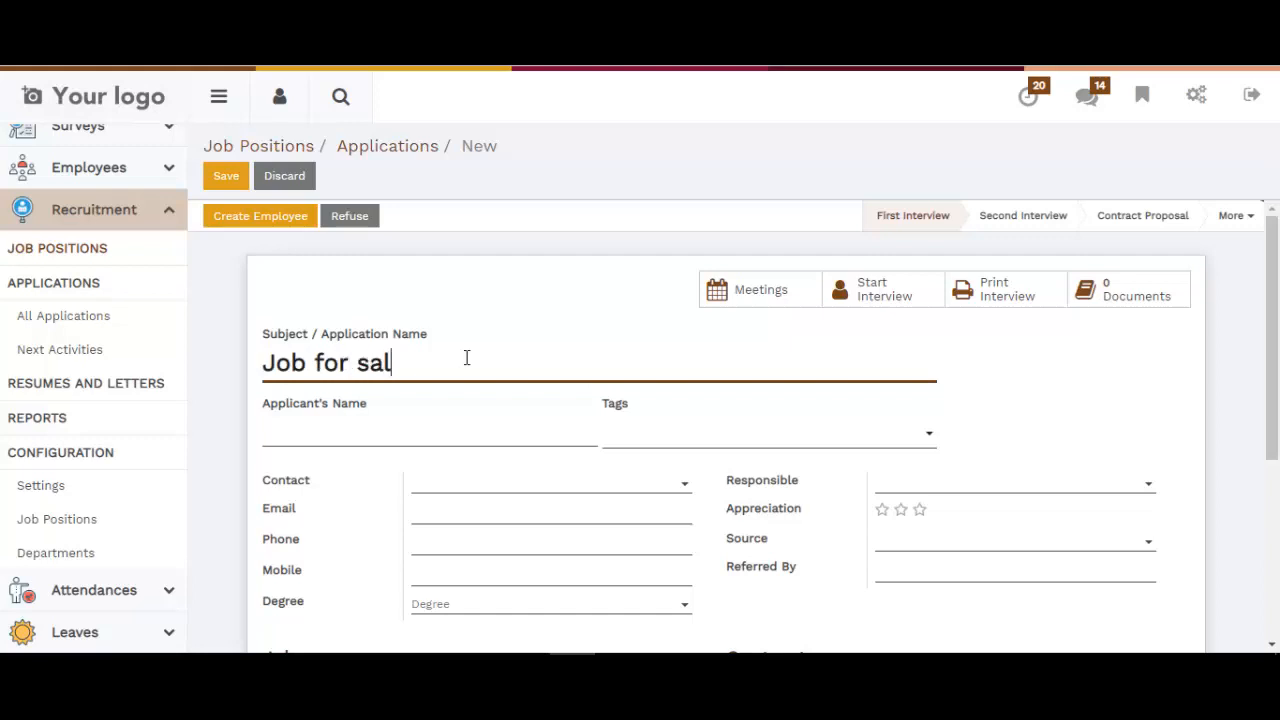
type("es executive")
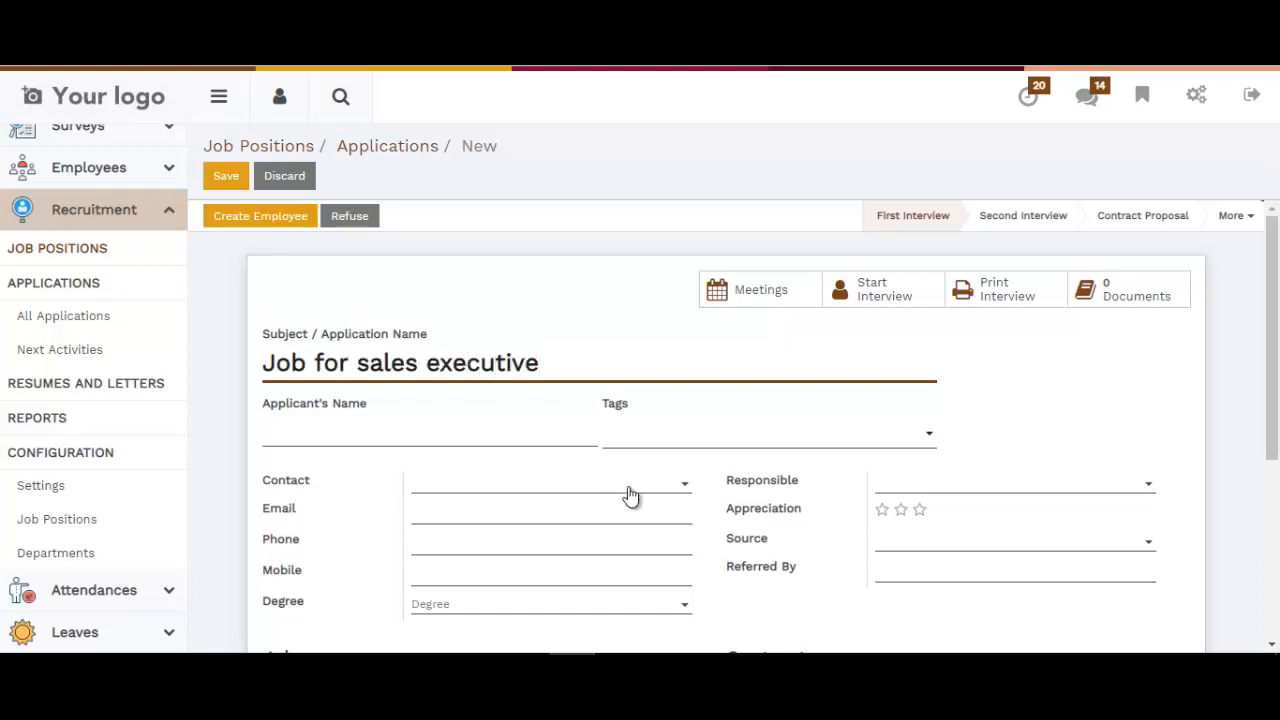
left_click(440, 441)
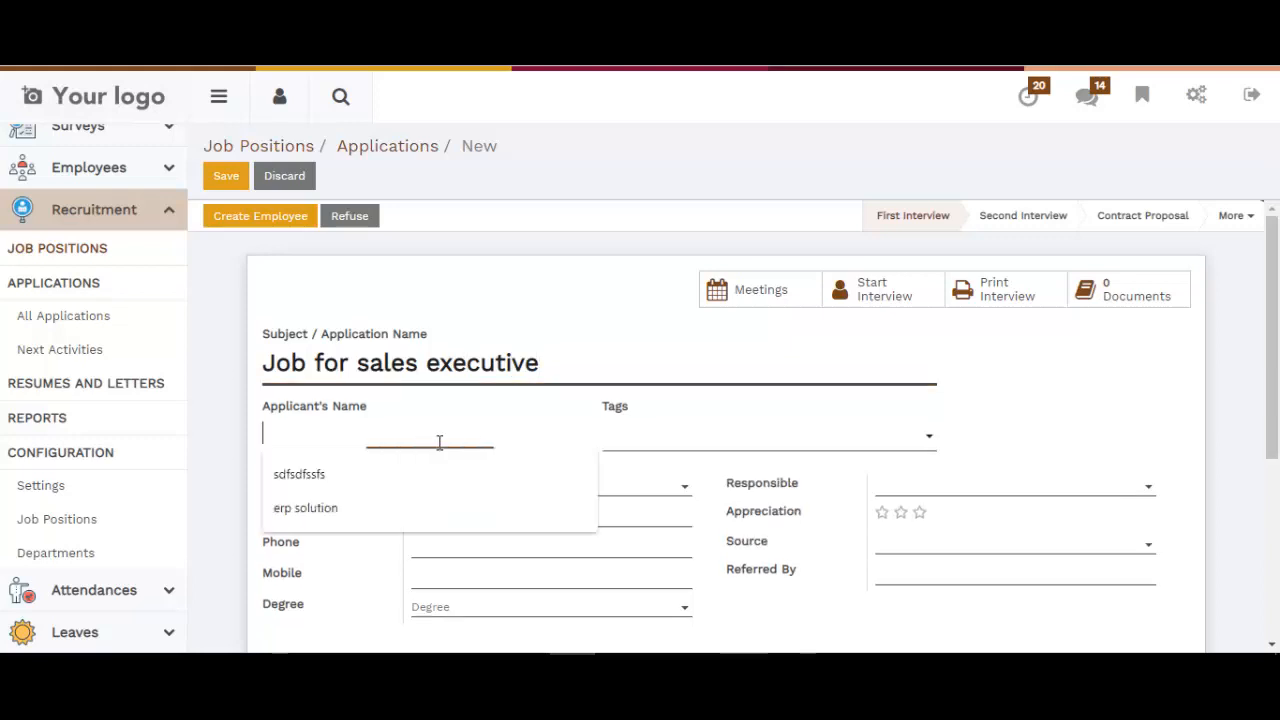
type("A")
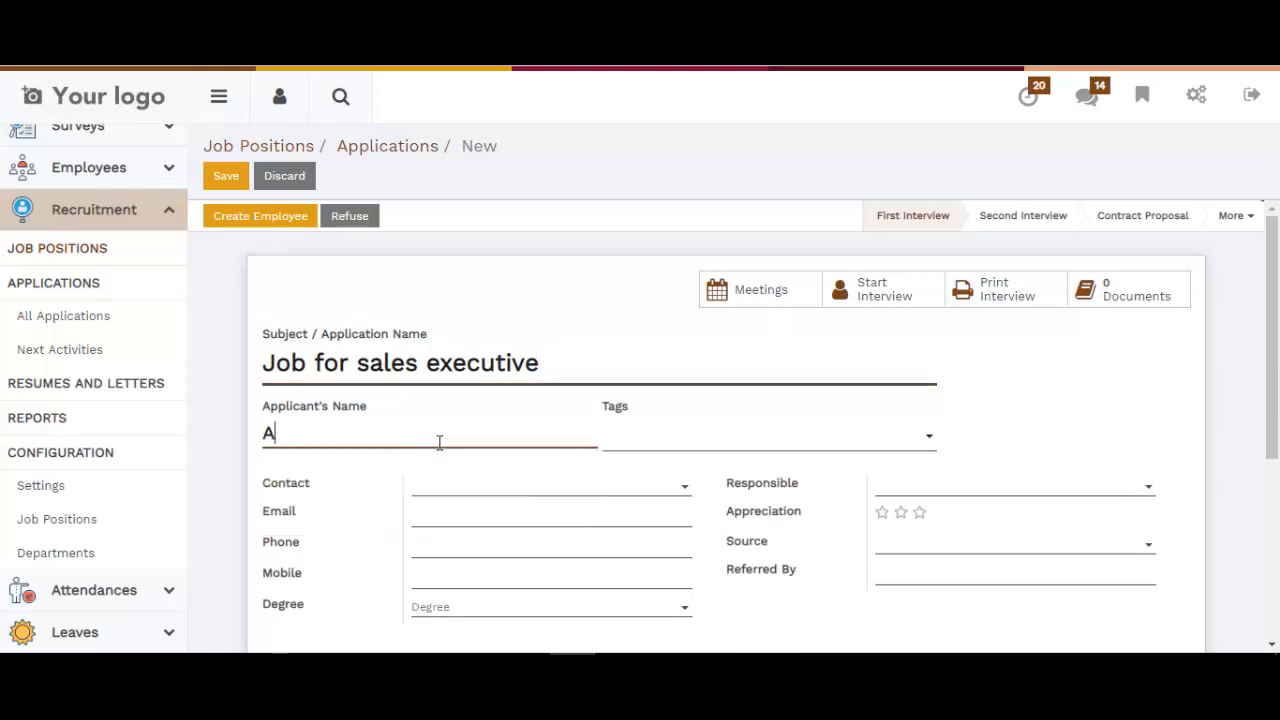
type("bdullah")
scroll(731, 457, "down", 1)
scroll(933, 440, "up", 1)
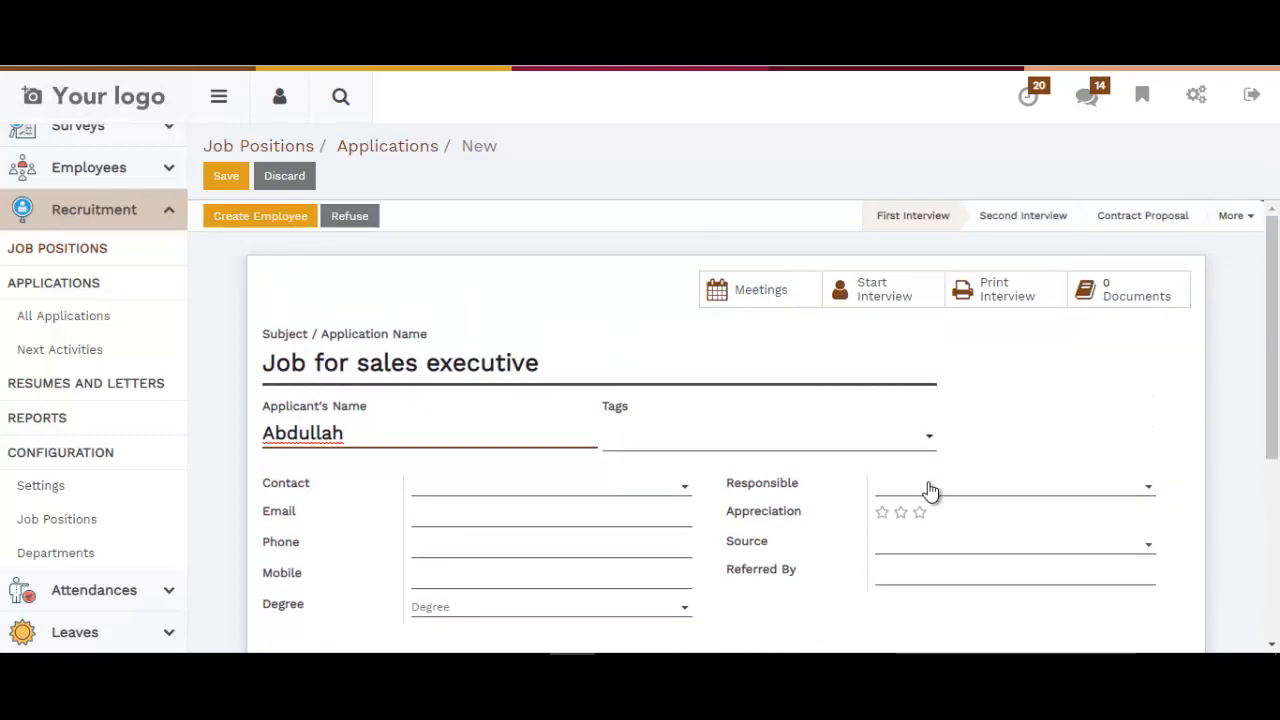
Set the application's source to Mailing Partner and enter the referrer's name
left_click(929, 490)
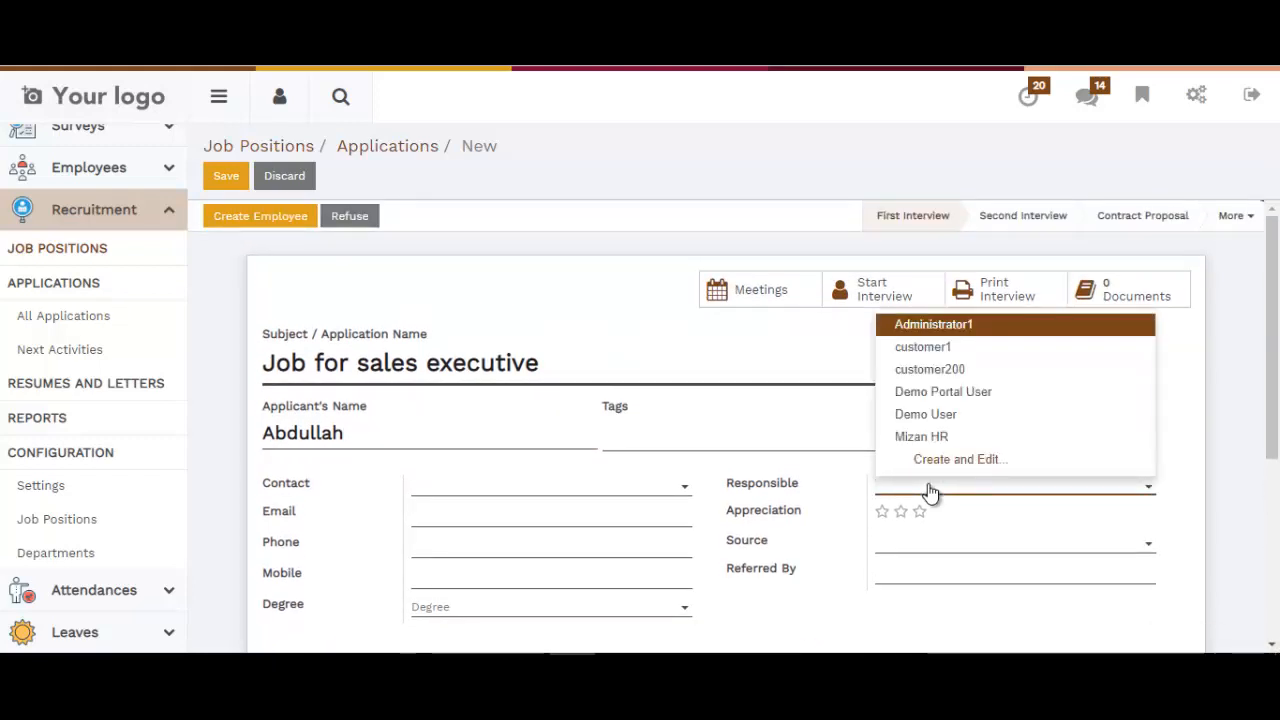
left_click(929, 492)
scroll(1077, 494, "down", 1)
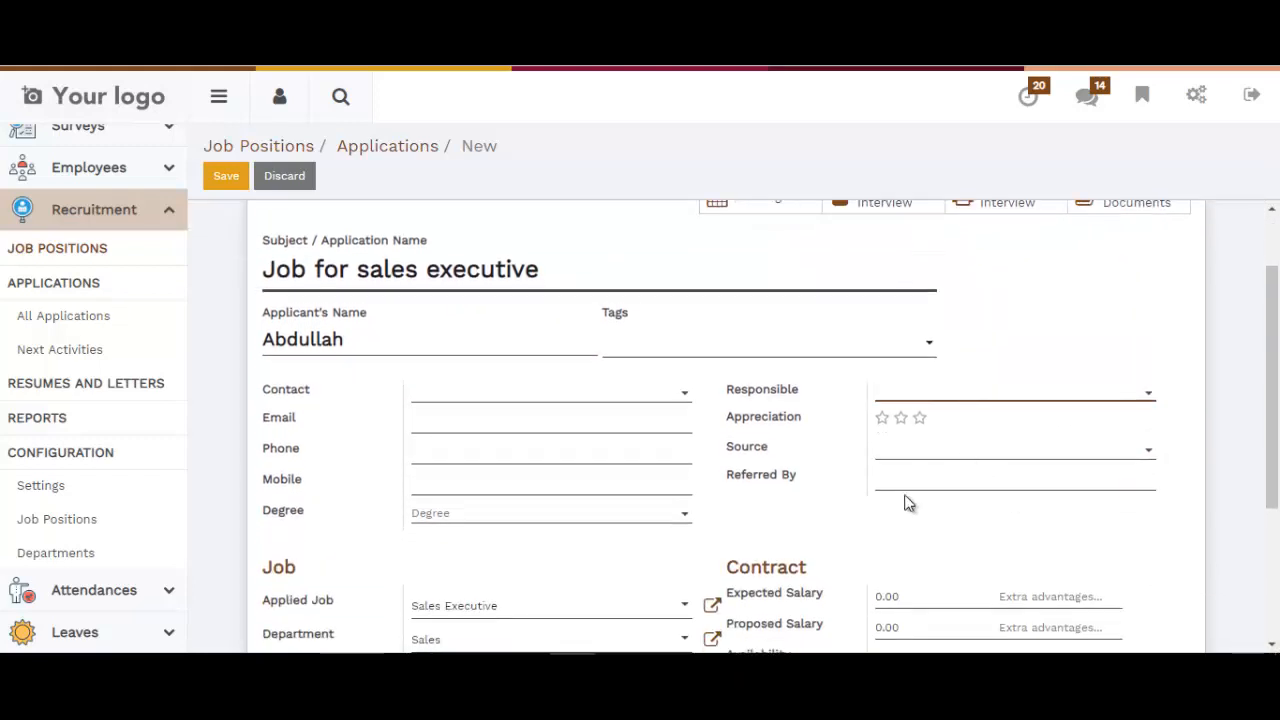
left_click(906, 460)
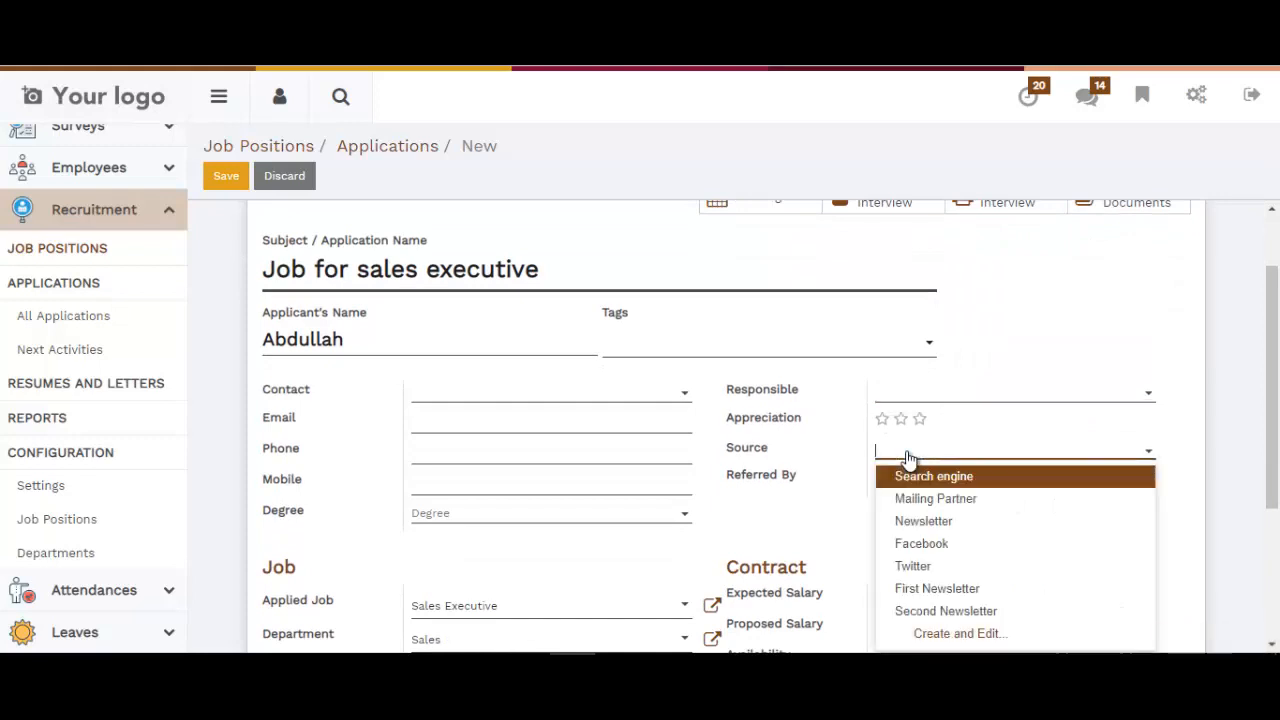
left_click(940, 497)
left_click(928, 484)
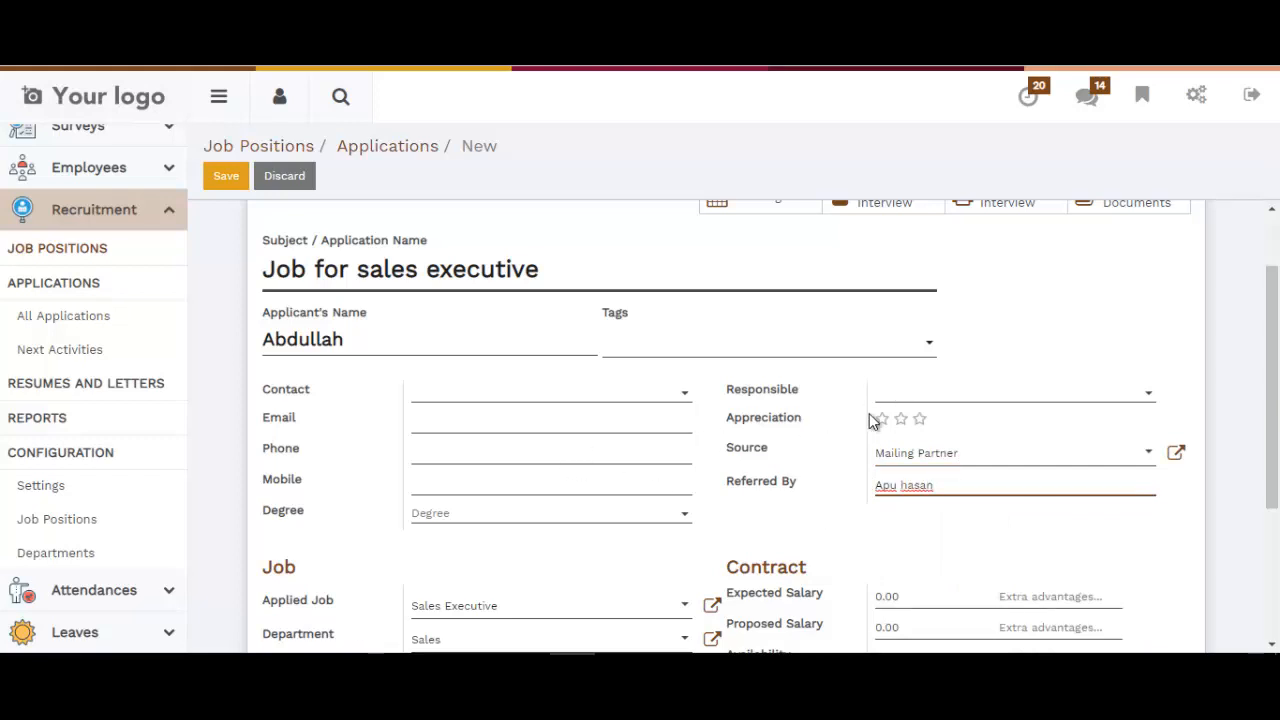
Set both the expected salary and the proposed salary in the contract details to 30000
scroll(871, 420, "down", 3)
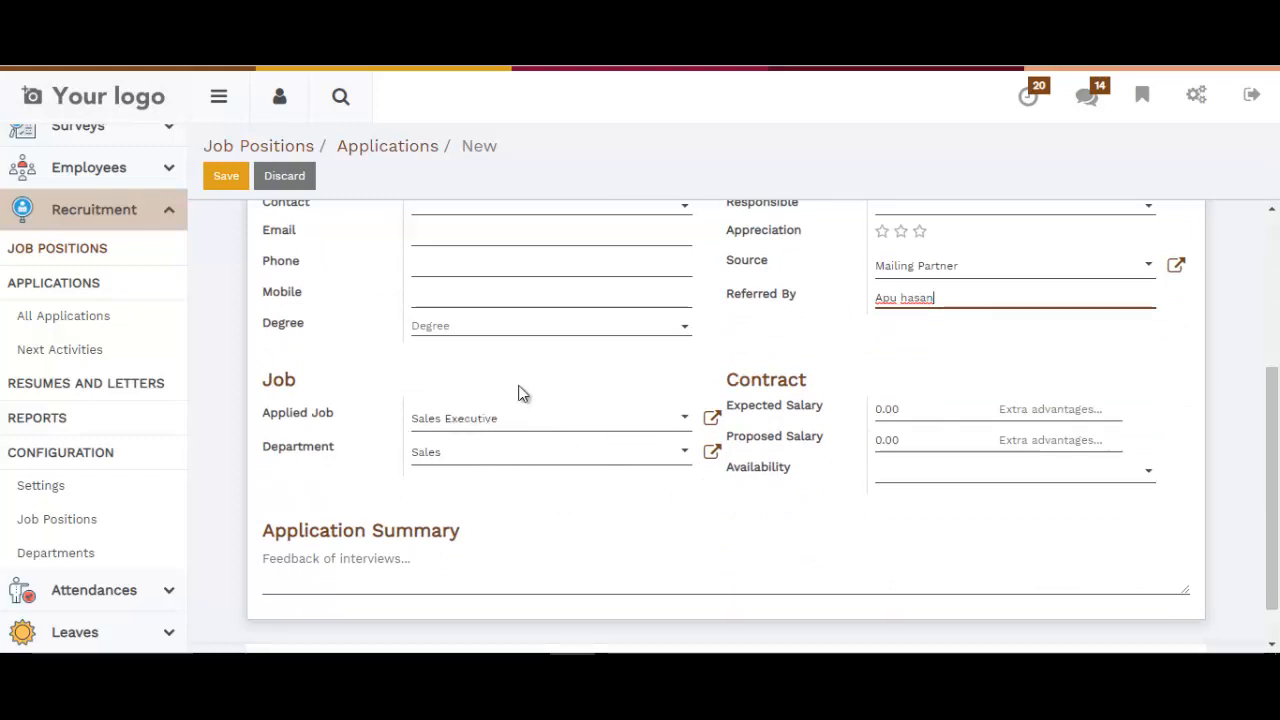
left_click(934, 410)
type("3")
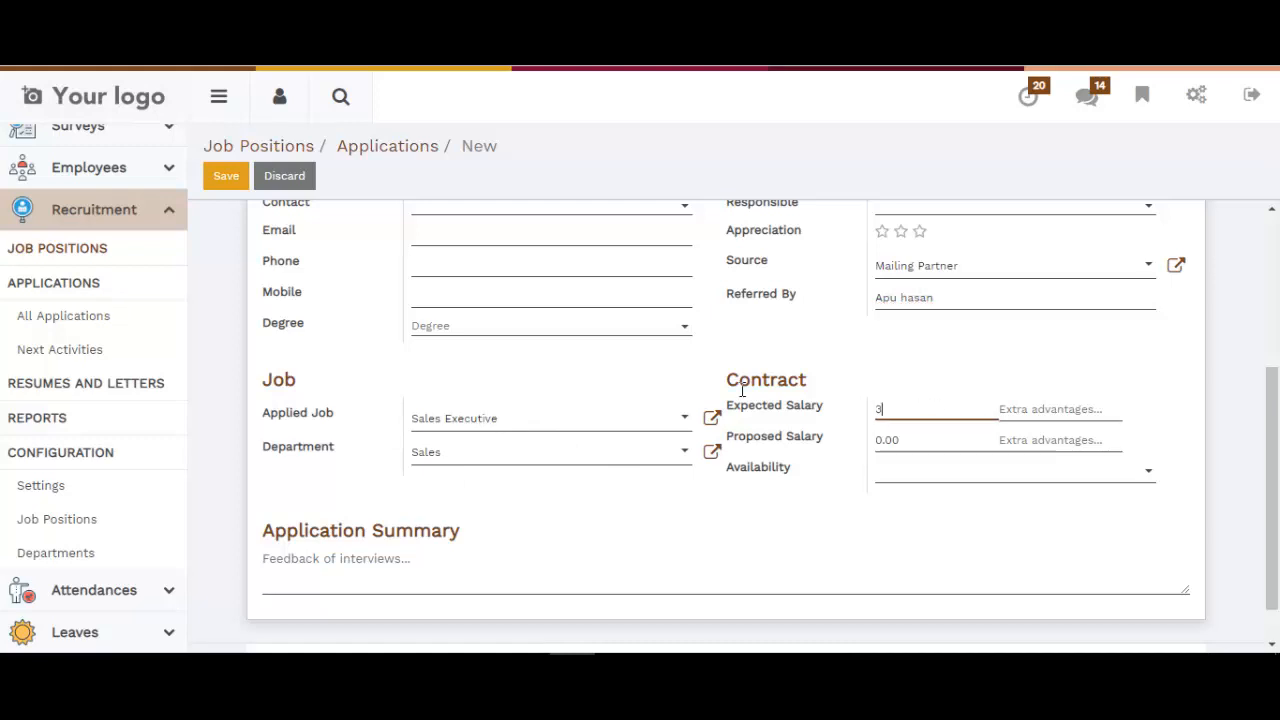
type("0000")
key("Tab")
type("3")
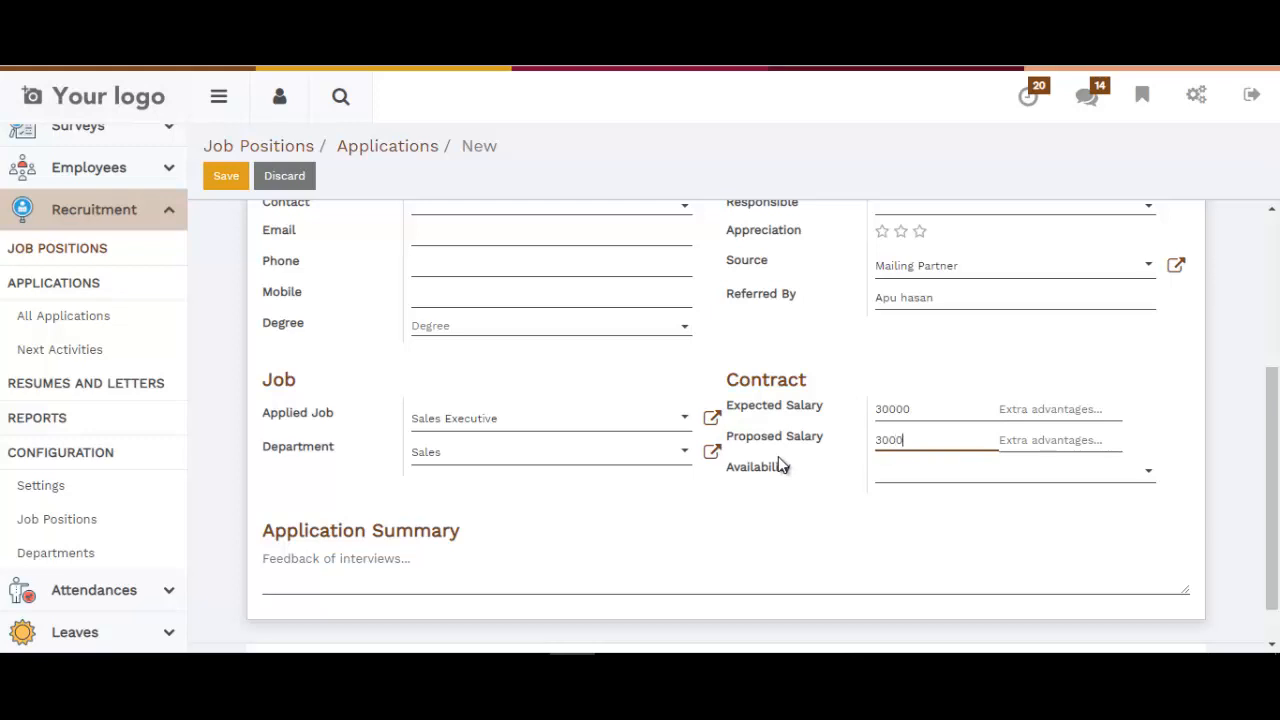
type("0000")
Review the completed application form and save the application
scroll(531, 560, "up", 5)
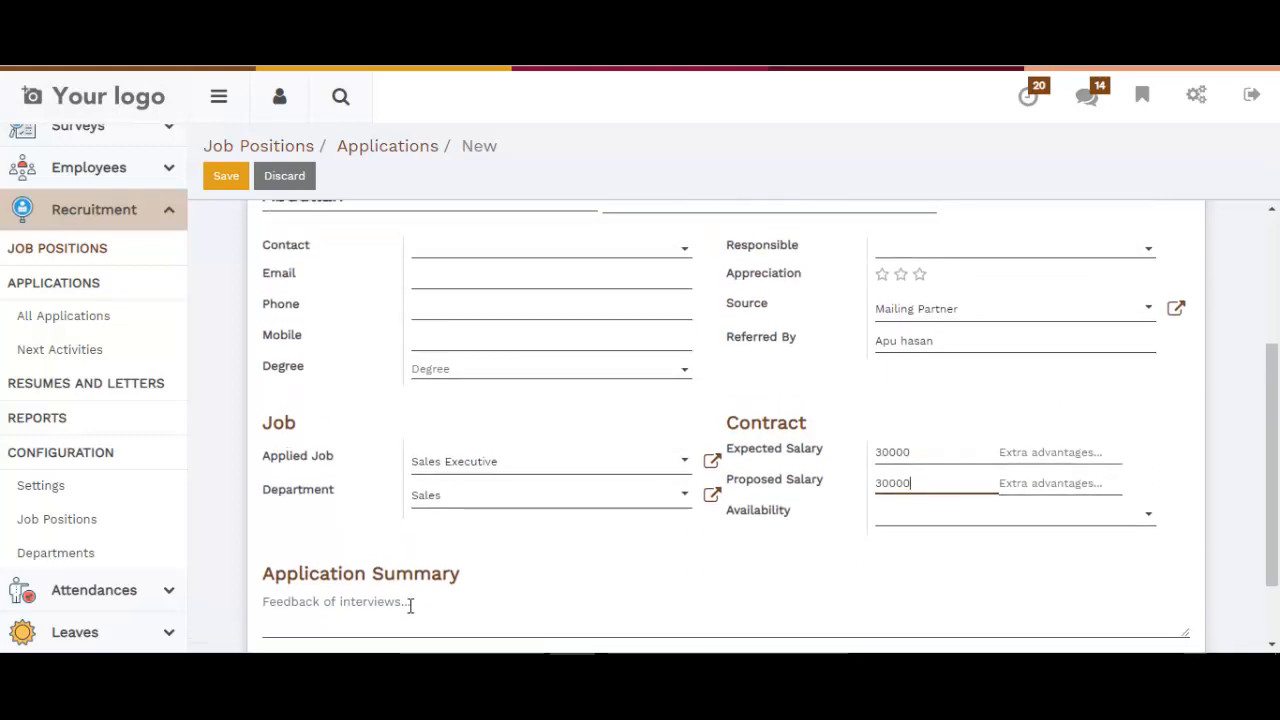
scroll(651, 479, "down", 1)
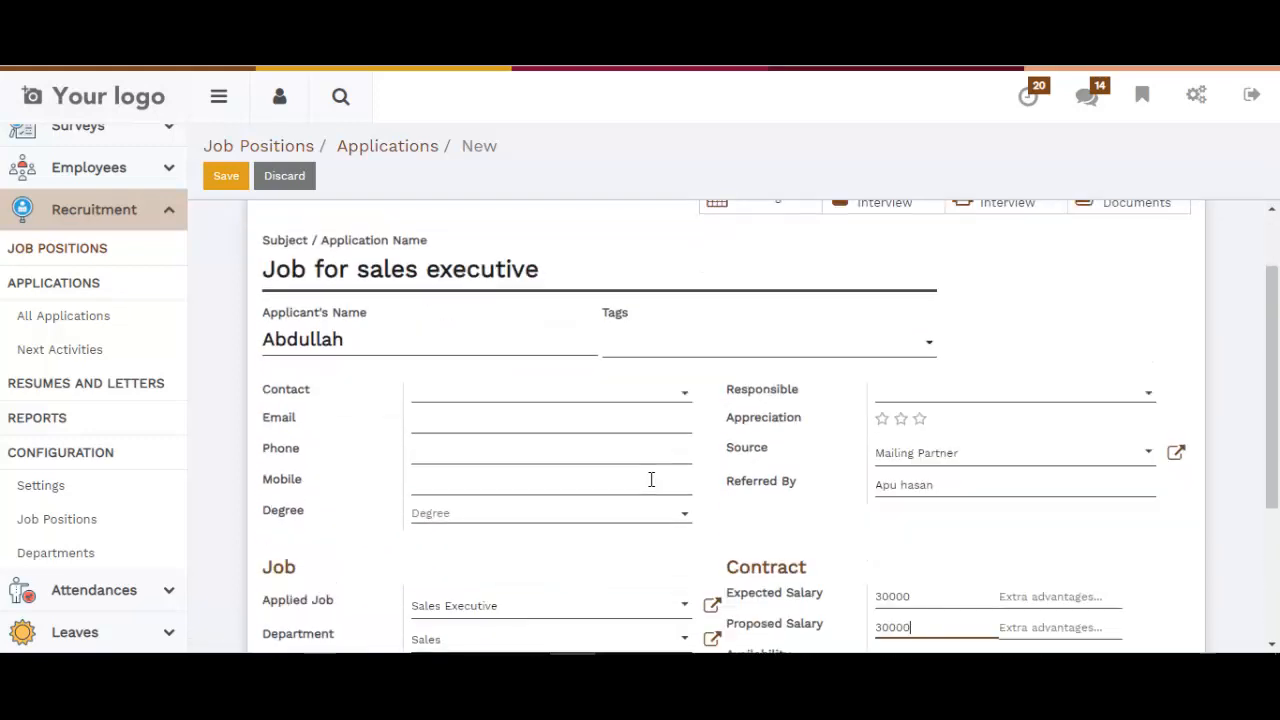
scroll(651, 482, "up", 1)
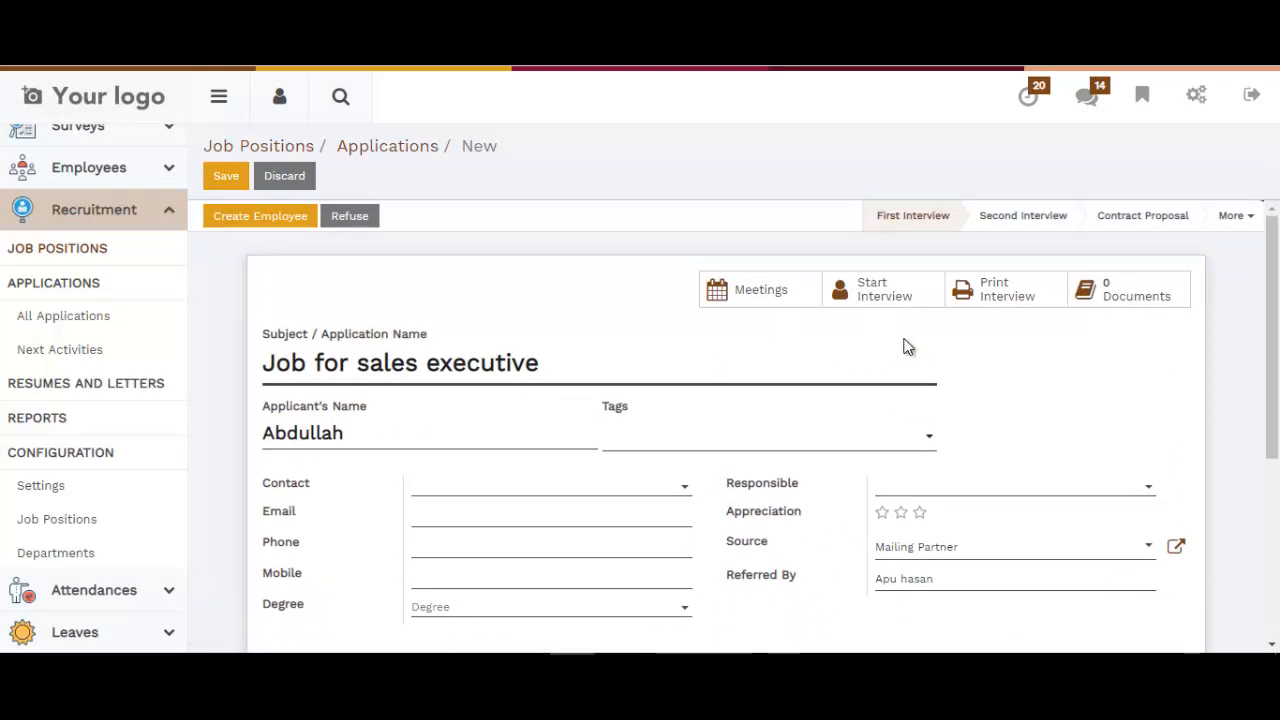
scroll(471, 414, "down", 4)
scroll(471, 414, "up", 4)
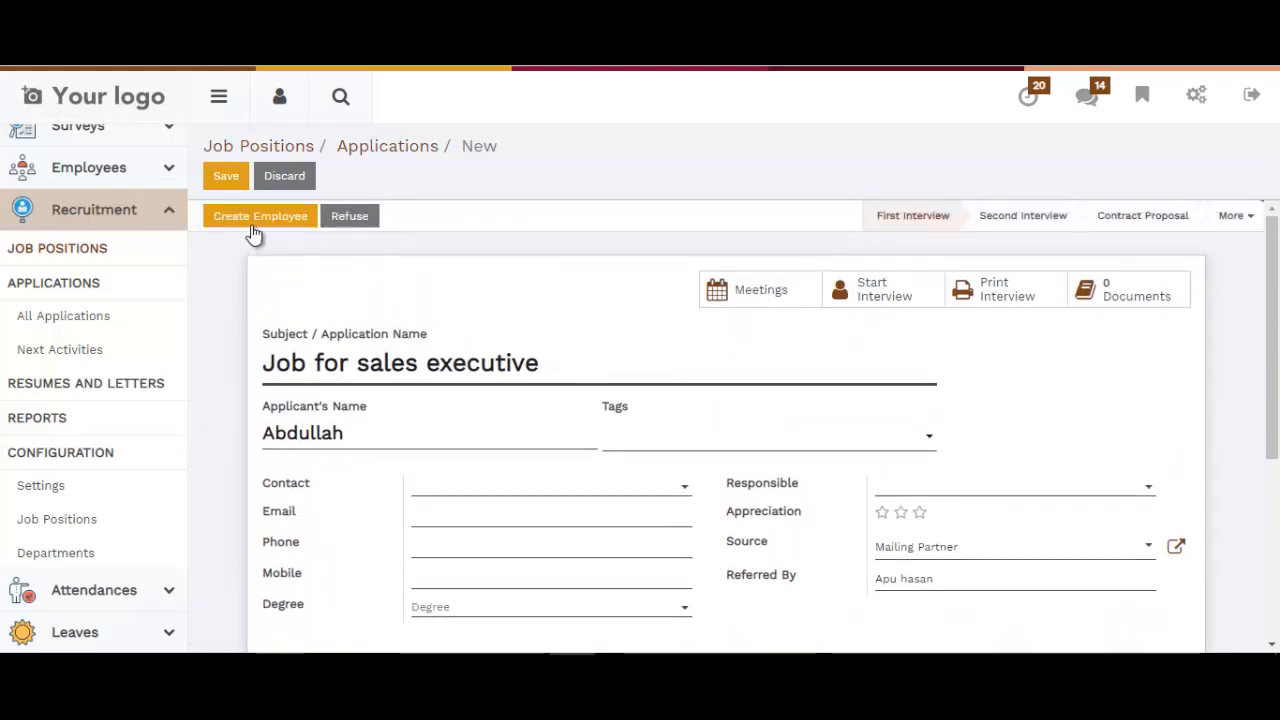
left_click(234, 177)
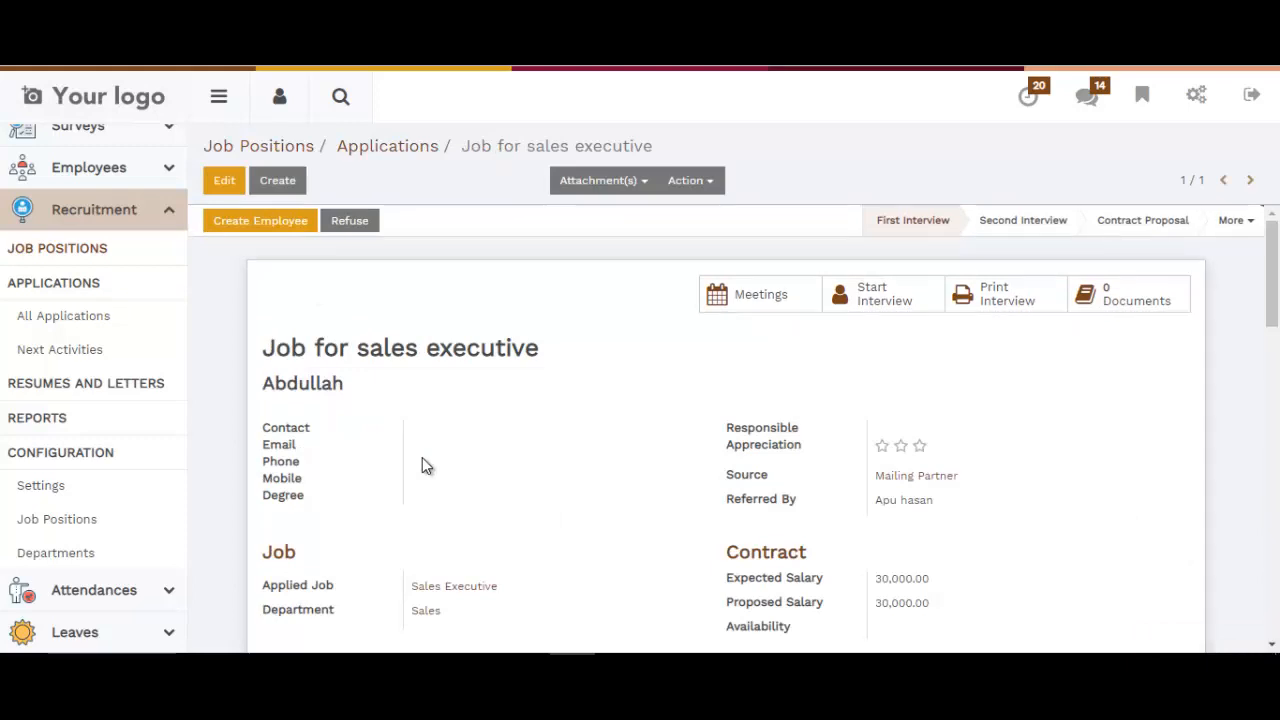
Create a new document attachment of type File for the application, naming it as the applicant's CV
left_click(1125, 311)
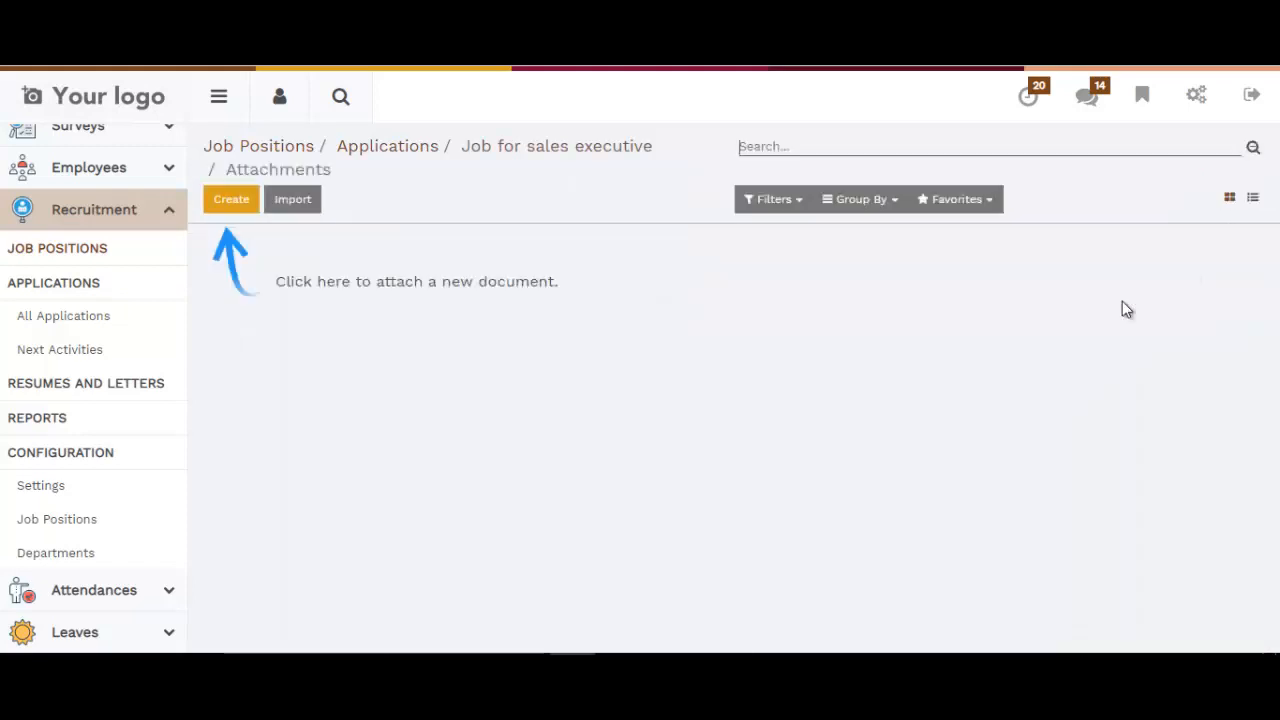
left_click(226, 203)
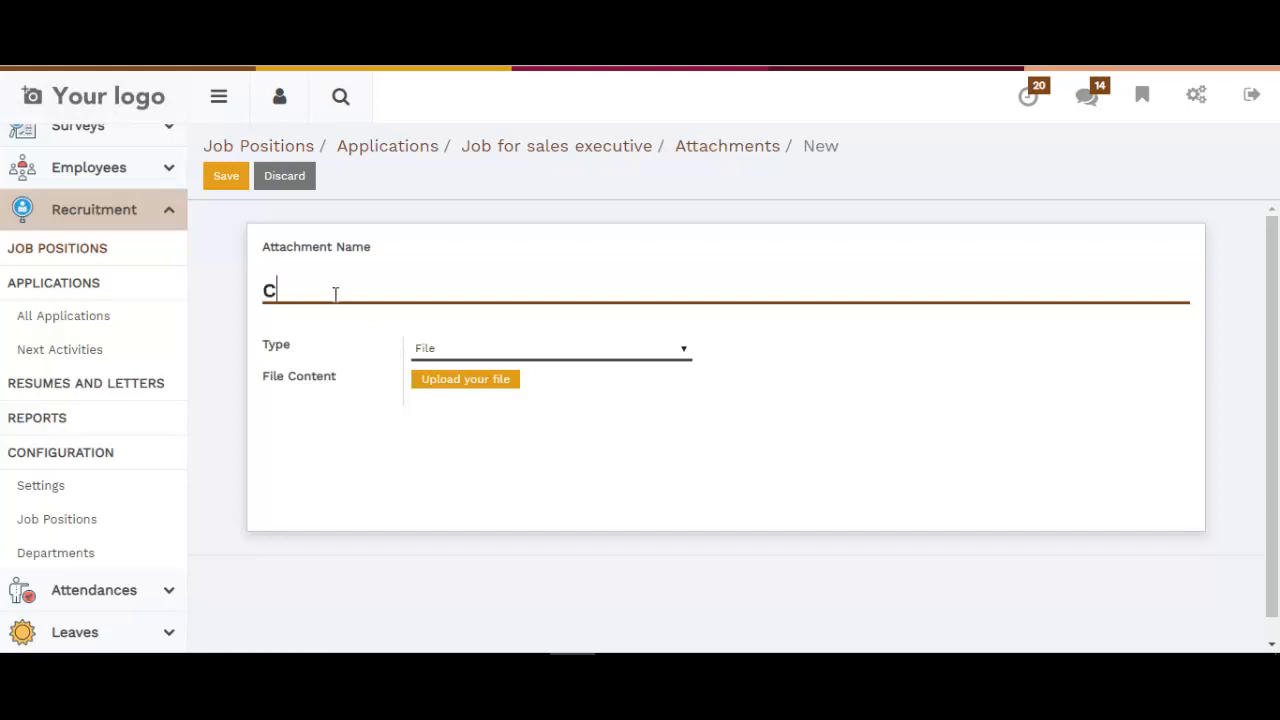
type("cv of abdullah")
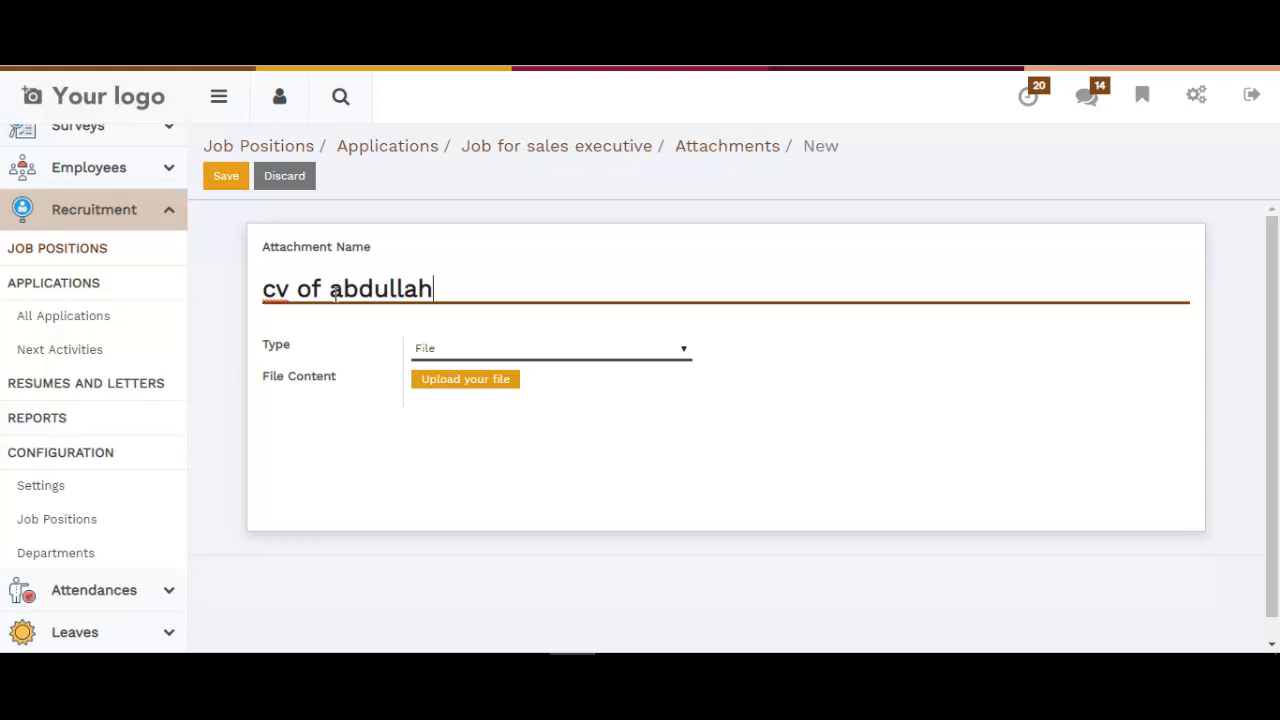
left_click(444, 352)
left_click(446, 396)
Upload the logo image from the Pictures folder as the file content and save the attachment
left_click(444, 386)
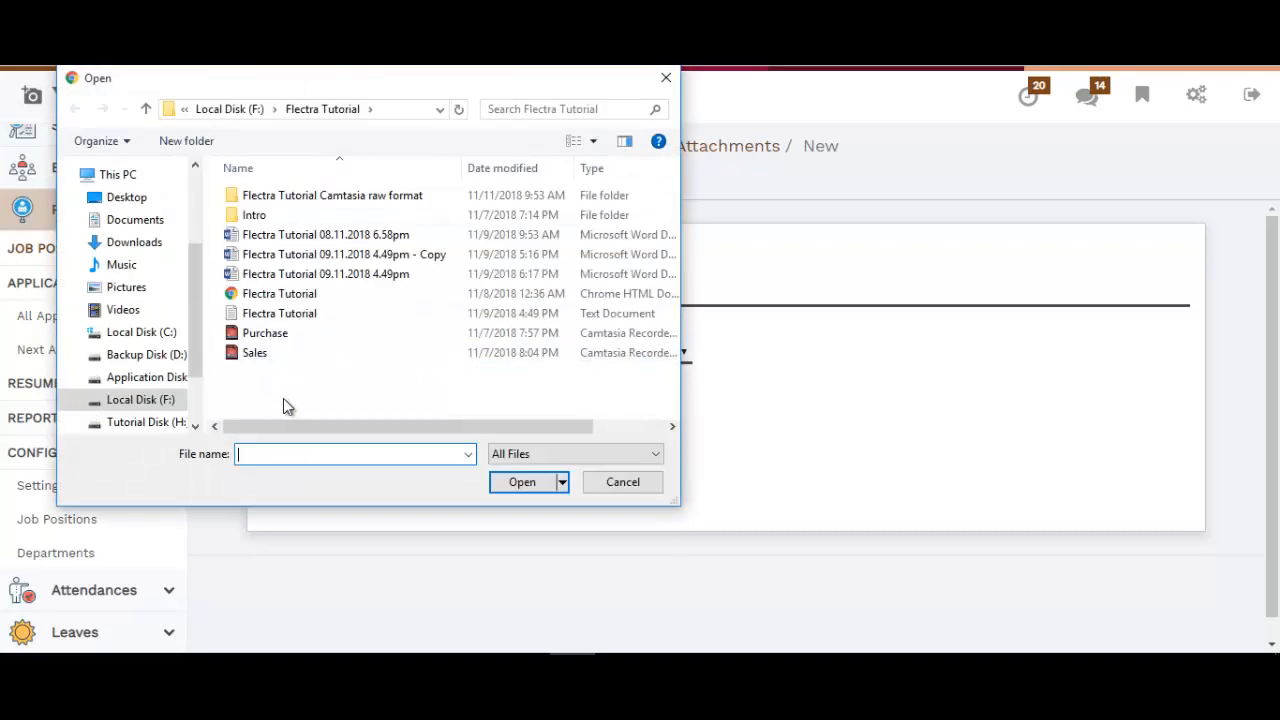
left_click(602, 481)
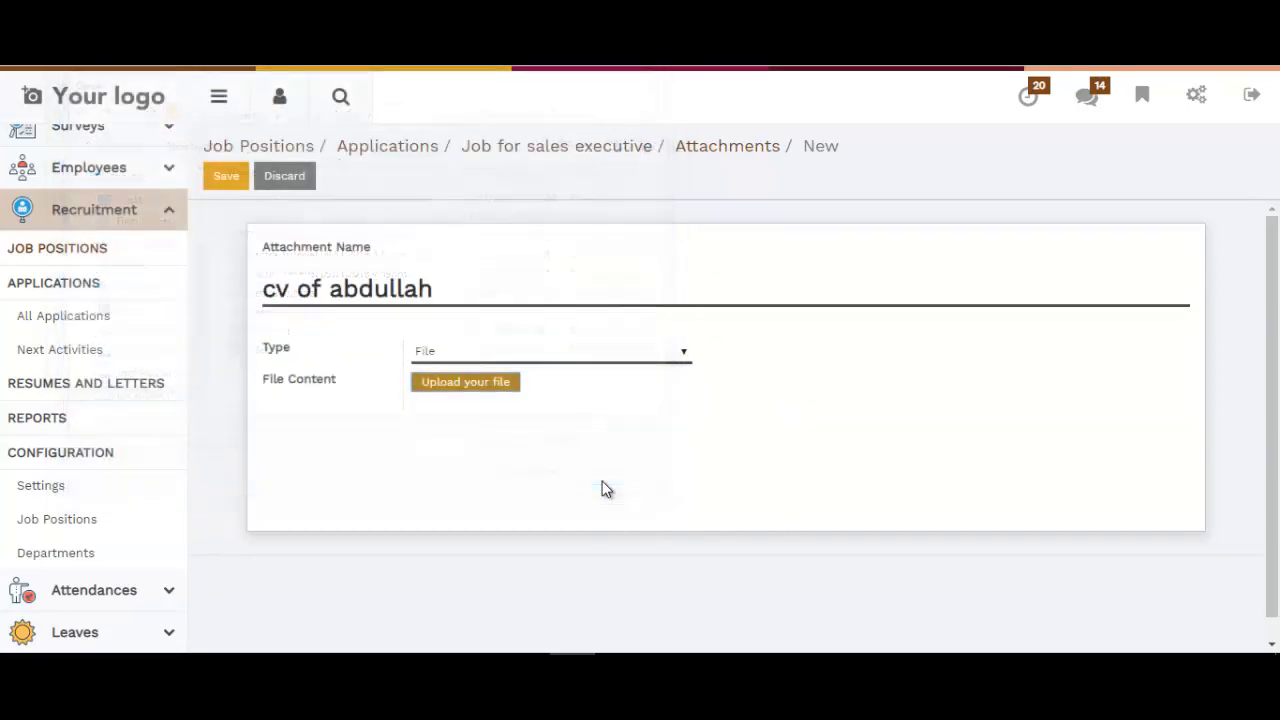
left_click(488, 385)
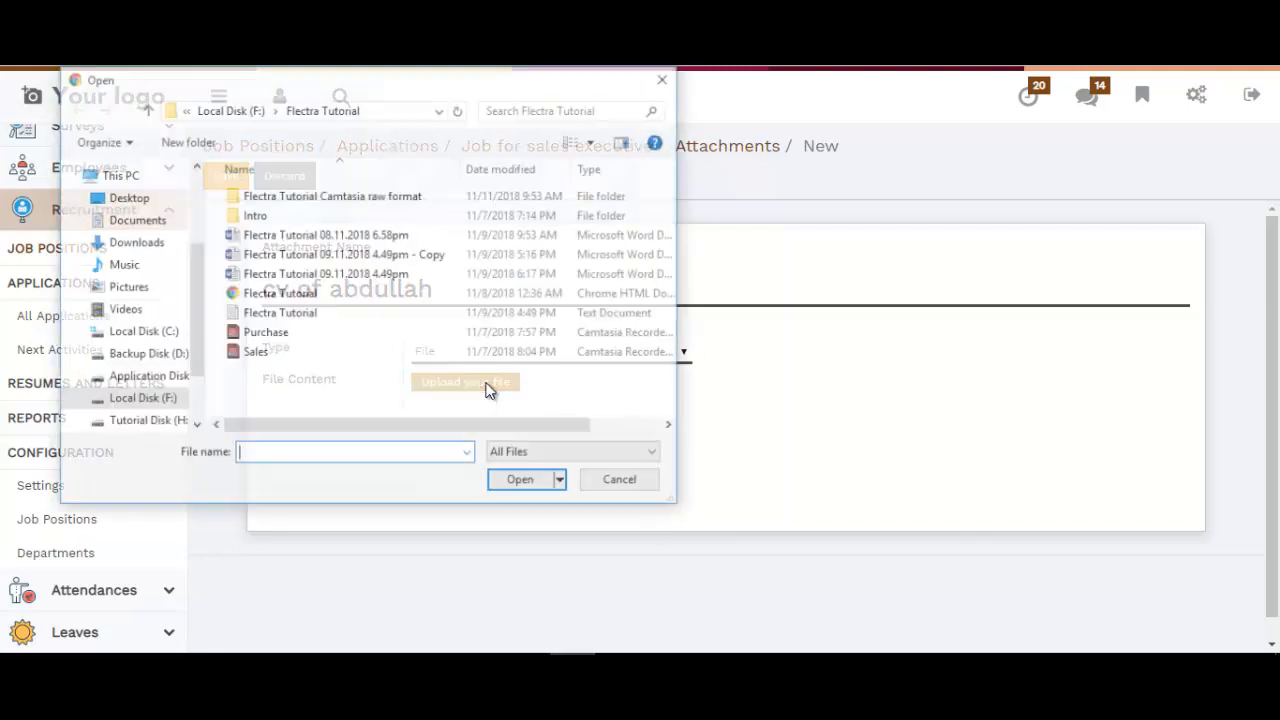
left_click(231, 109)
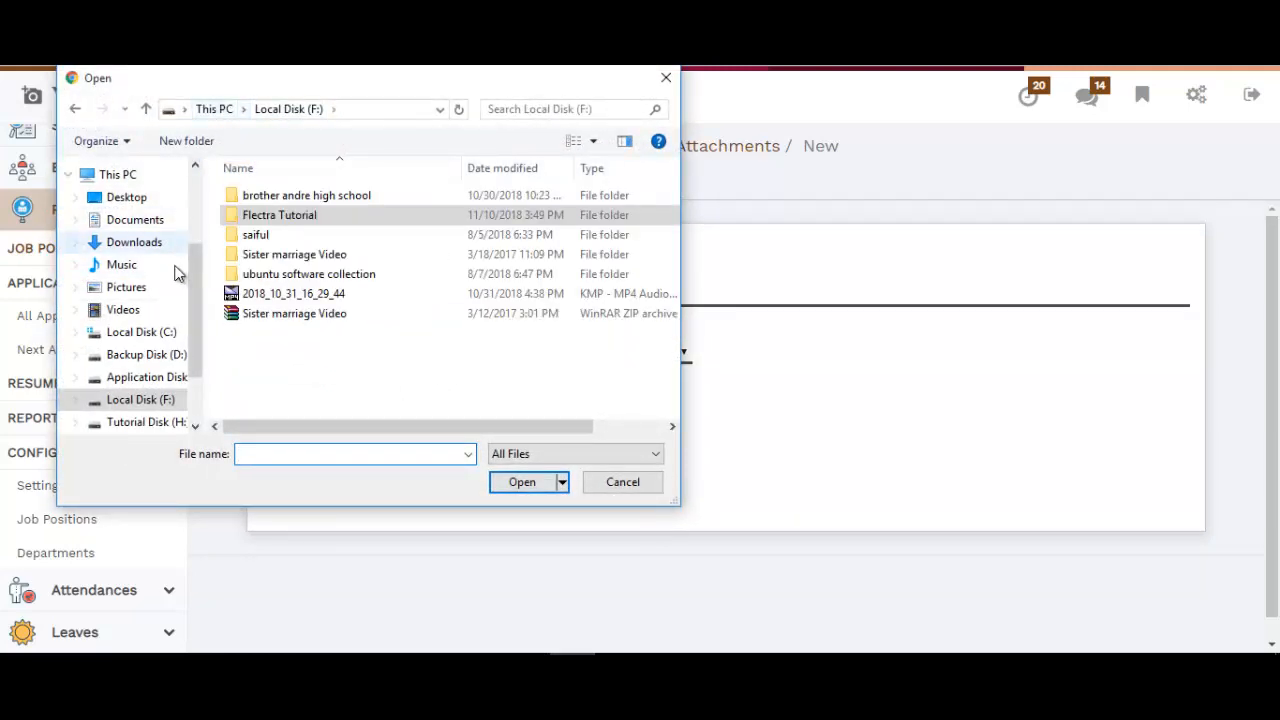
left_click(134, 246)
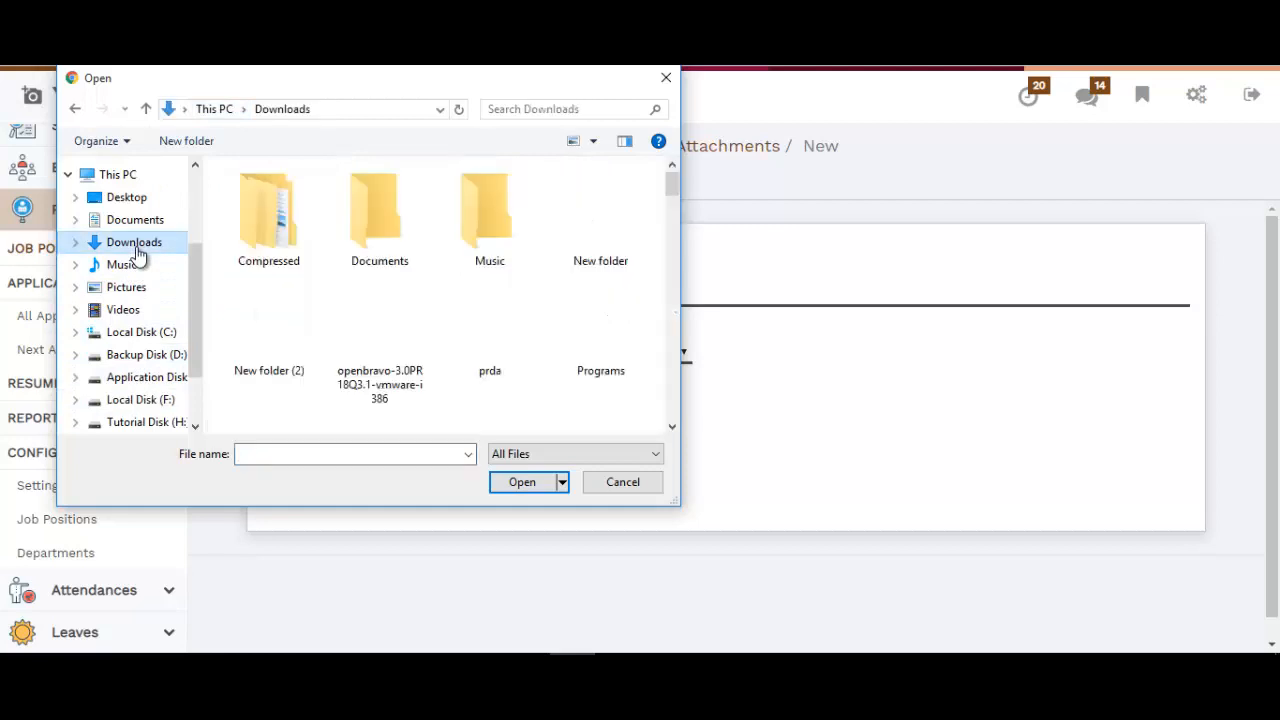
scroll(114, 277, "down", 1)
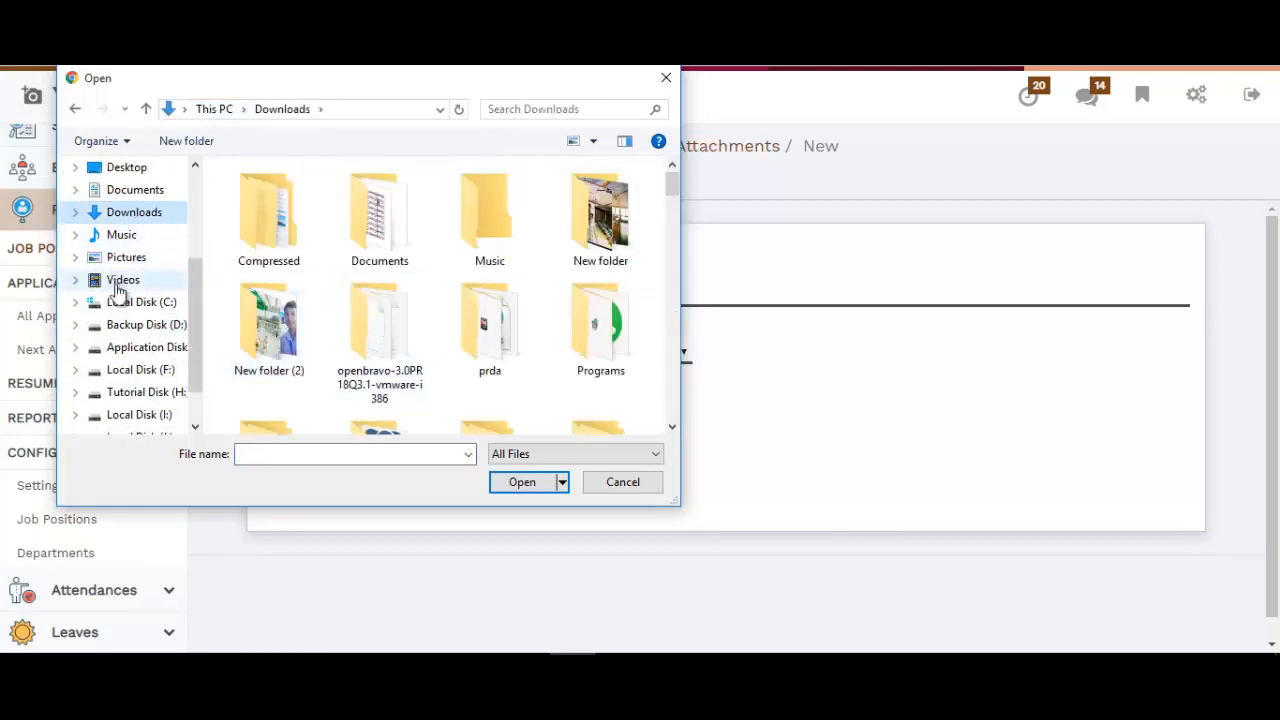
scroll(150, 280, "up", 1)
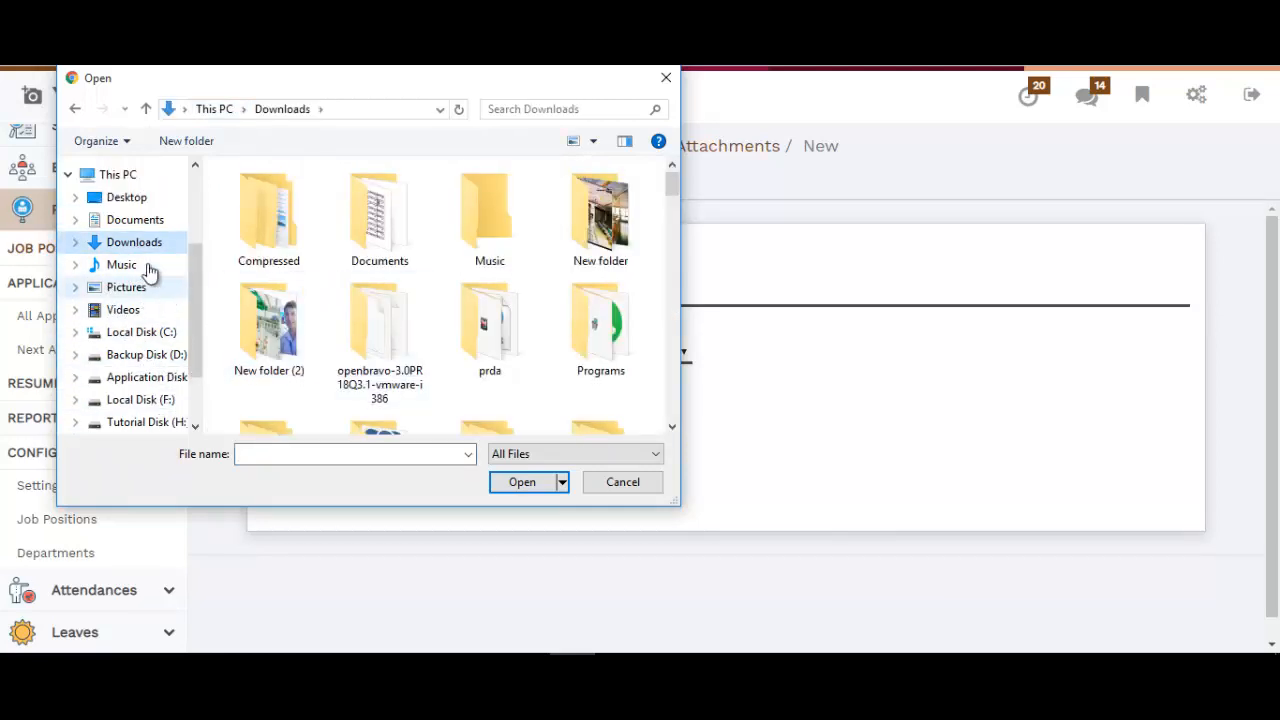
left_click(138, 224)
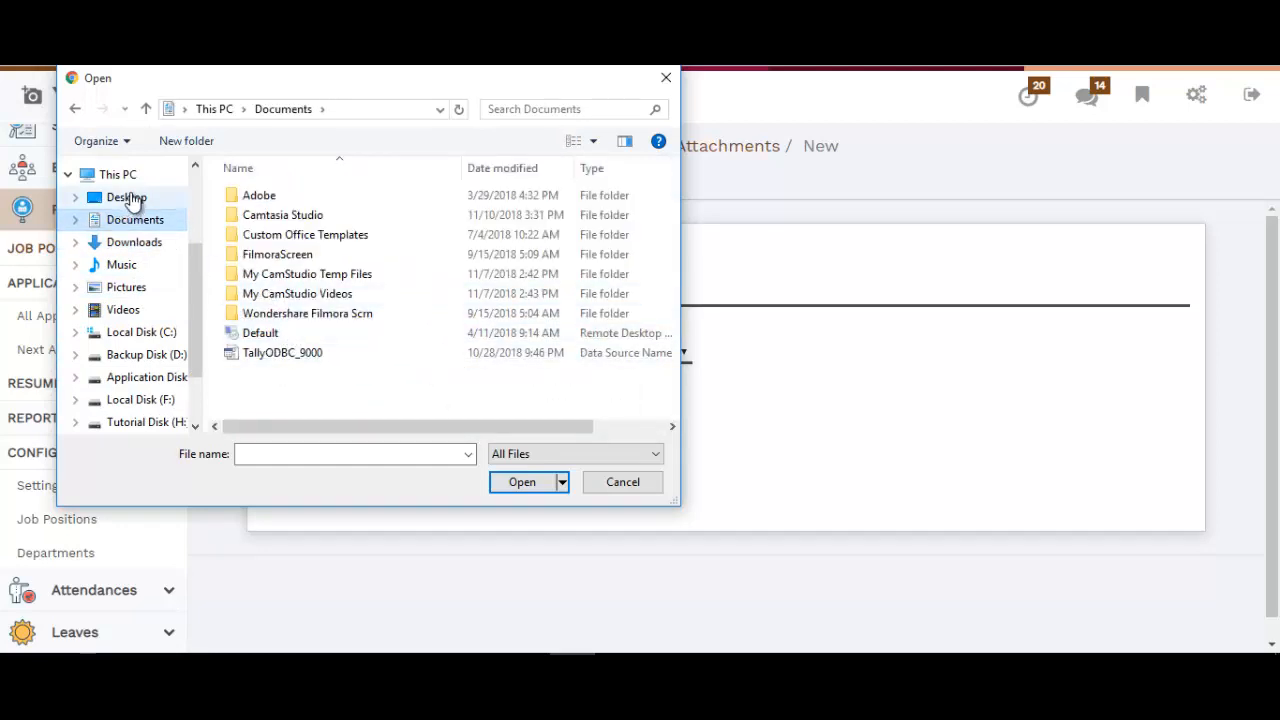
scroll(191, 328, "down", 1)
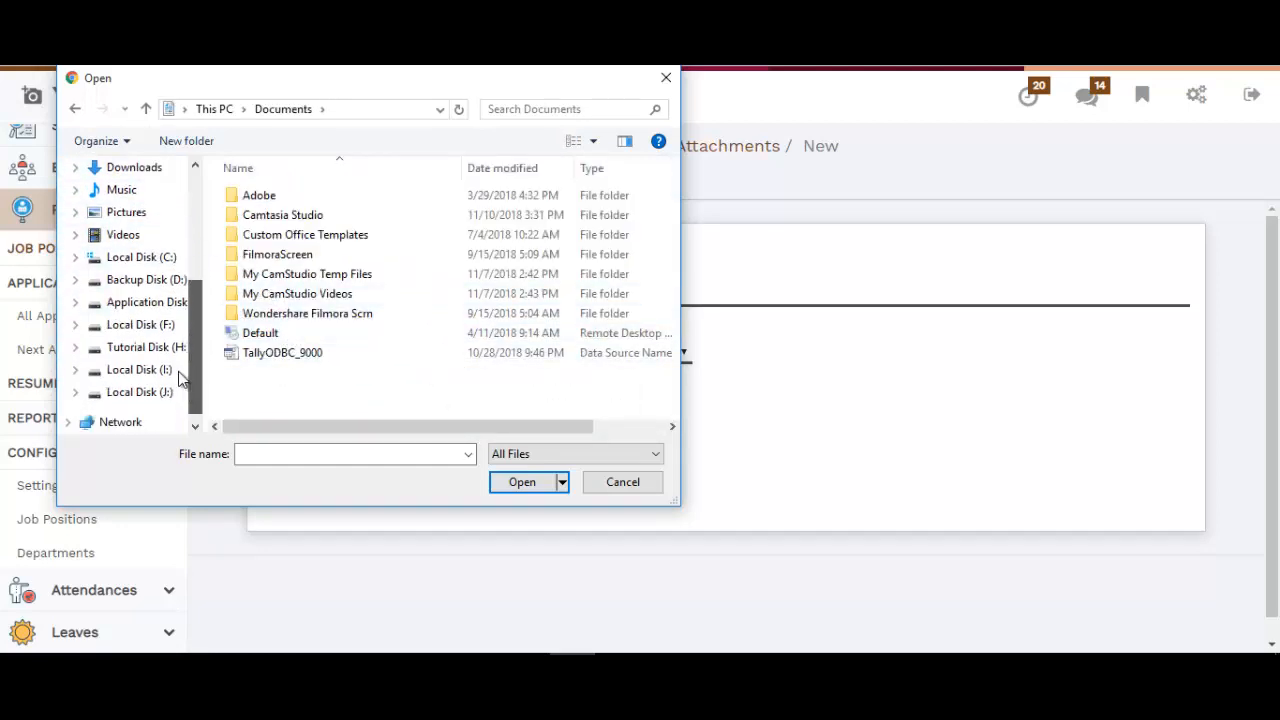
left_click(118, 216)
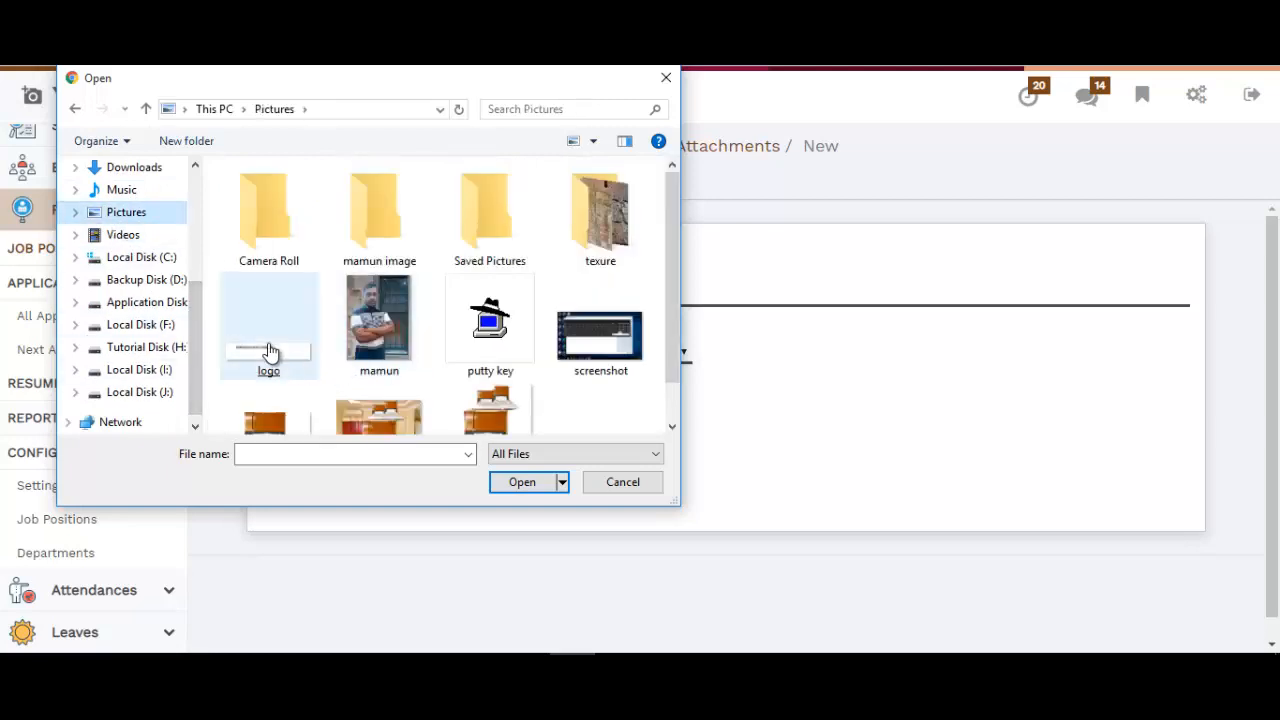
double_click(269, 342)
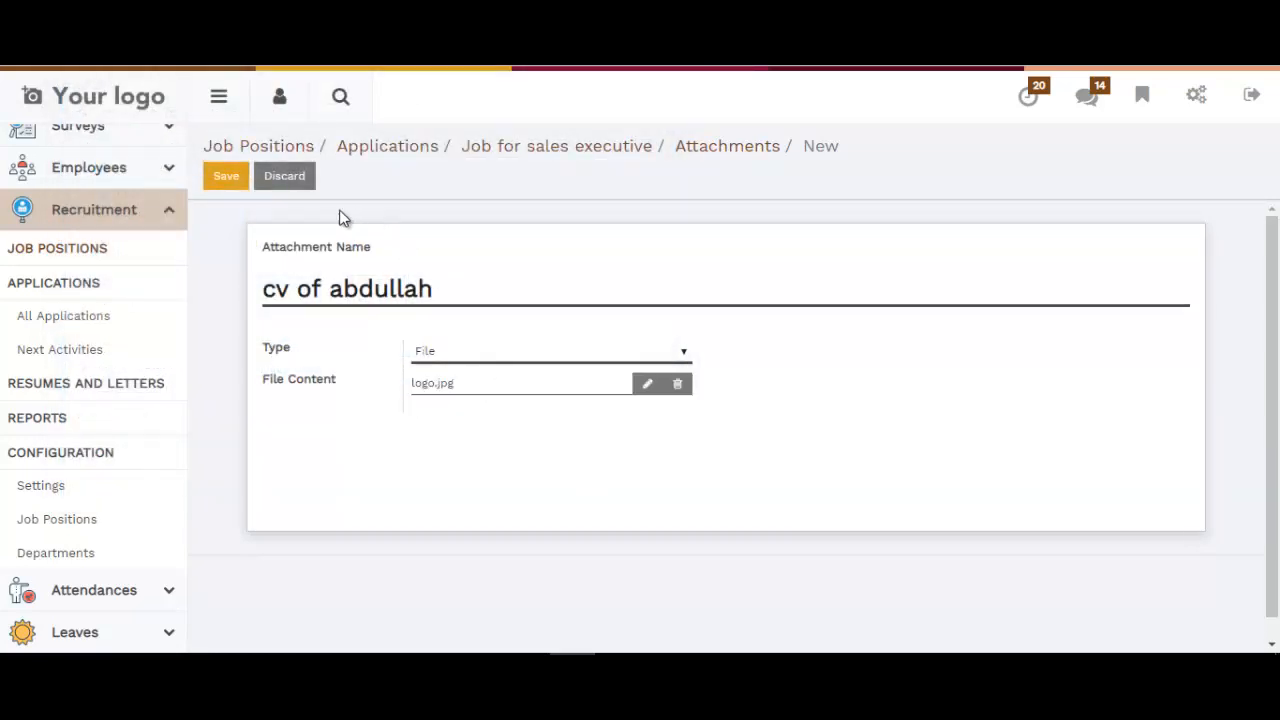
left_click(226, 182)
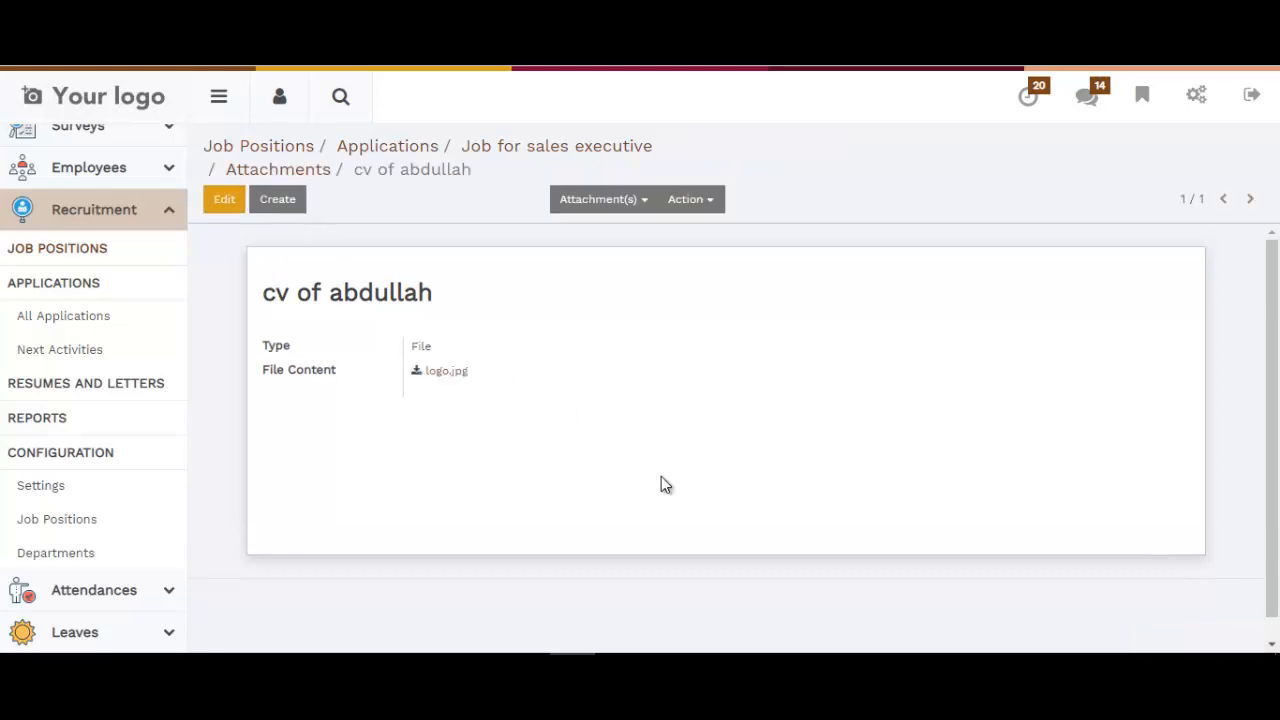
Return to the Sales Executive applications and open the applicant's record in the First Interview stage
left_click(389, 143)
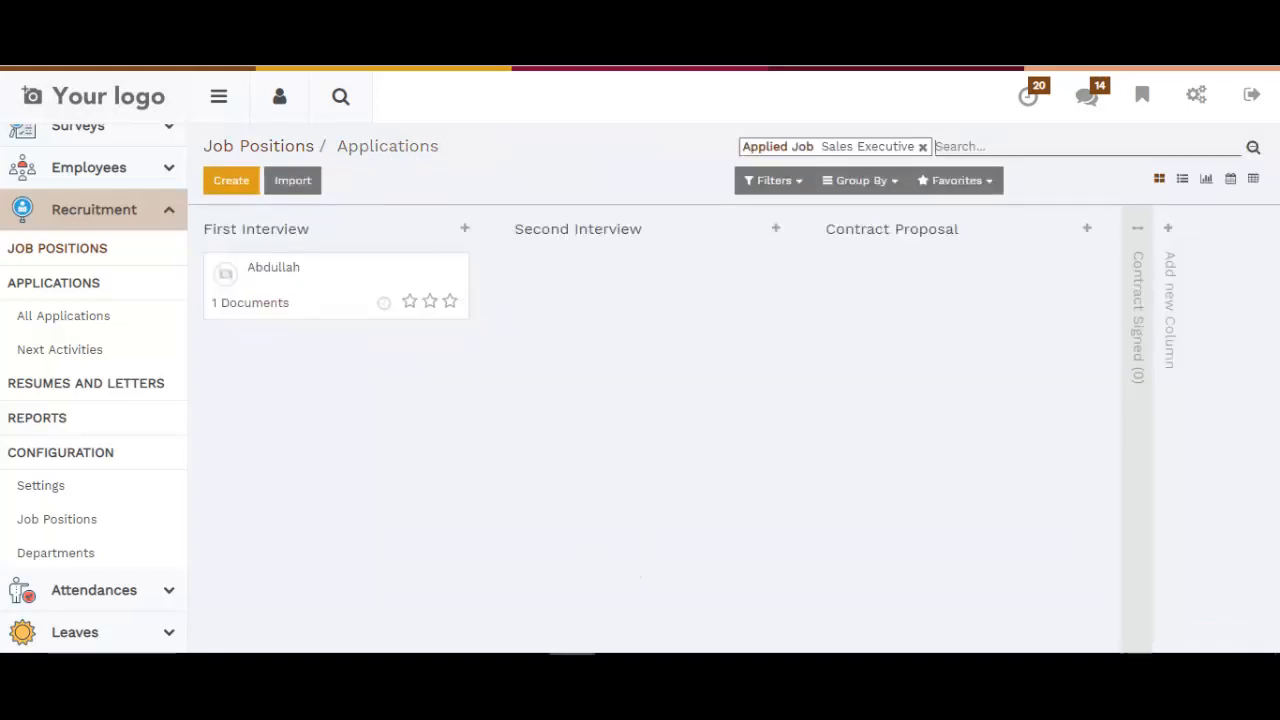
mouse_move(572, 660)
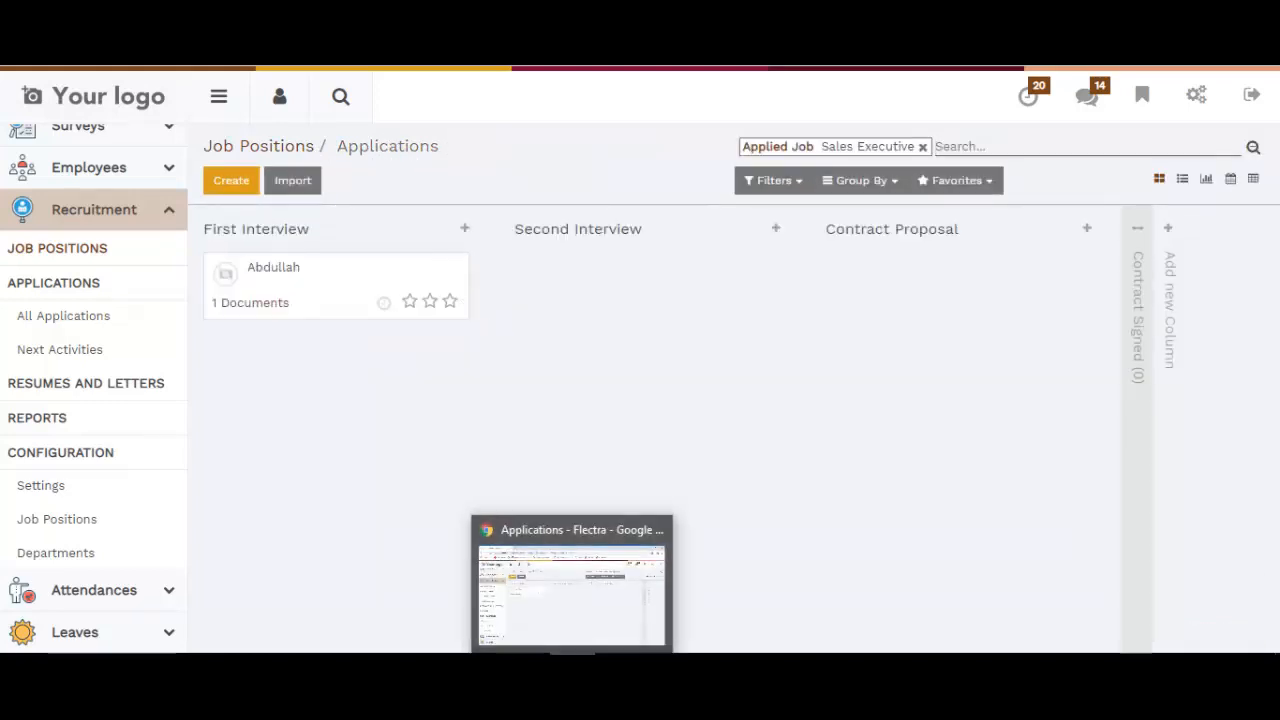
left_click(318, 270)
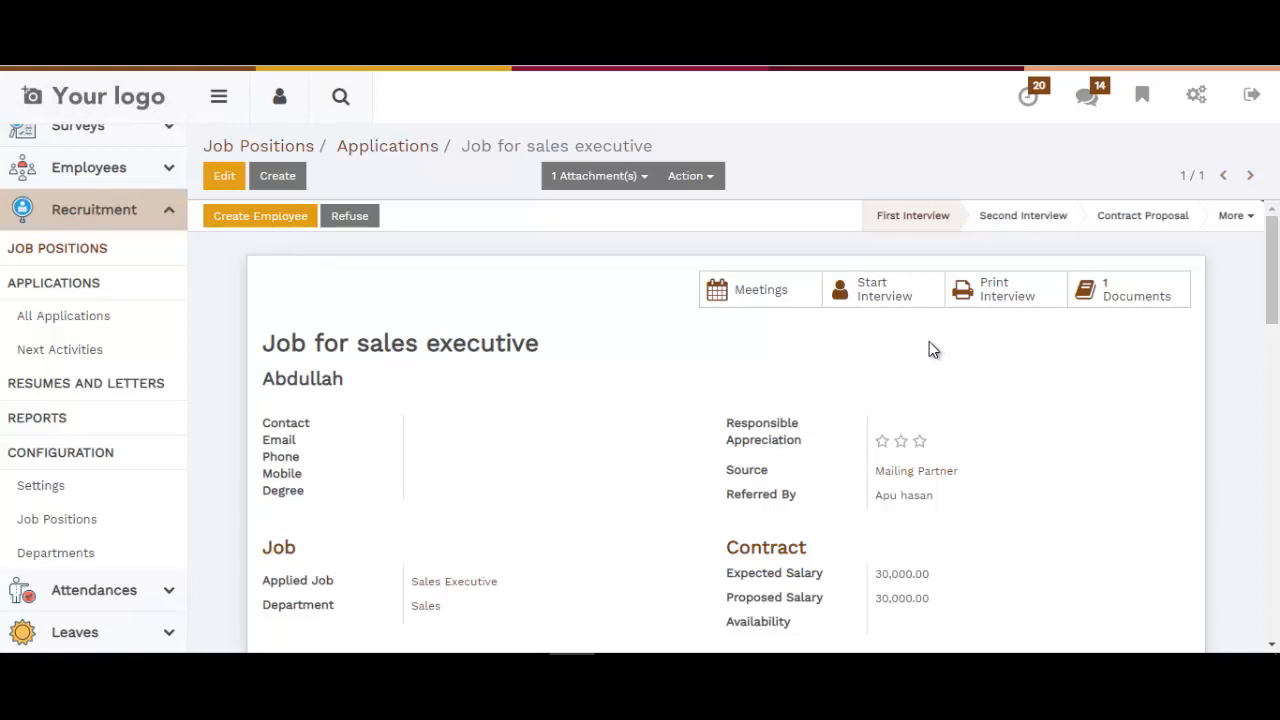
scroll(877, 350, "down", 2)
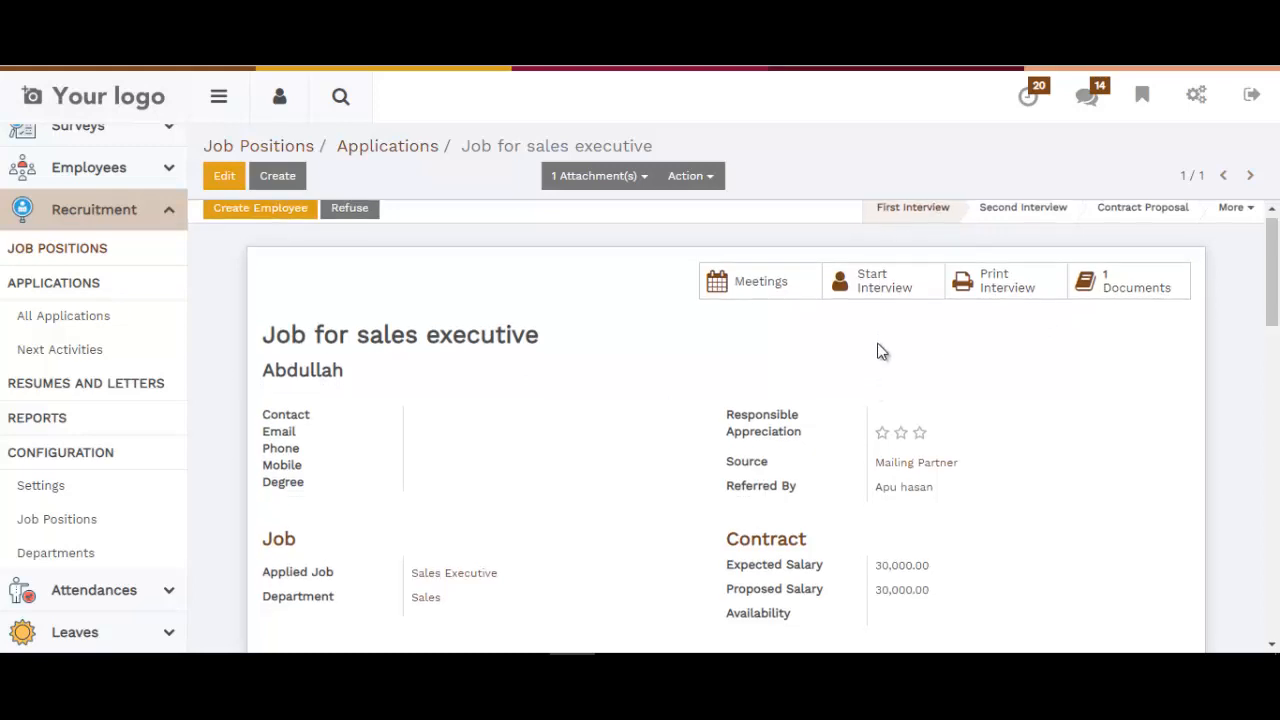
scroll(877, 350, "up", 2)
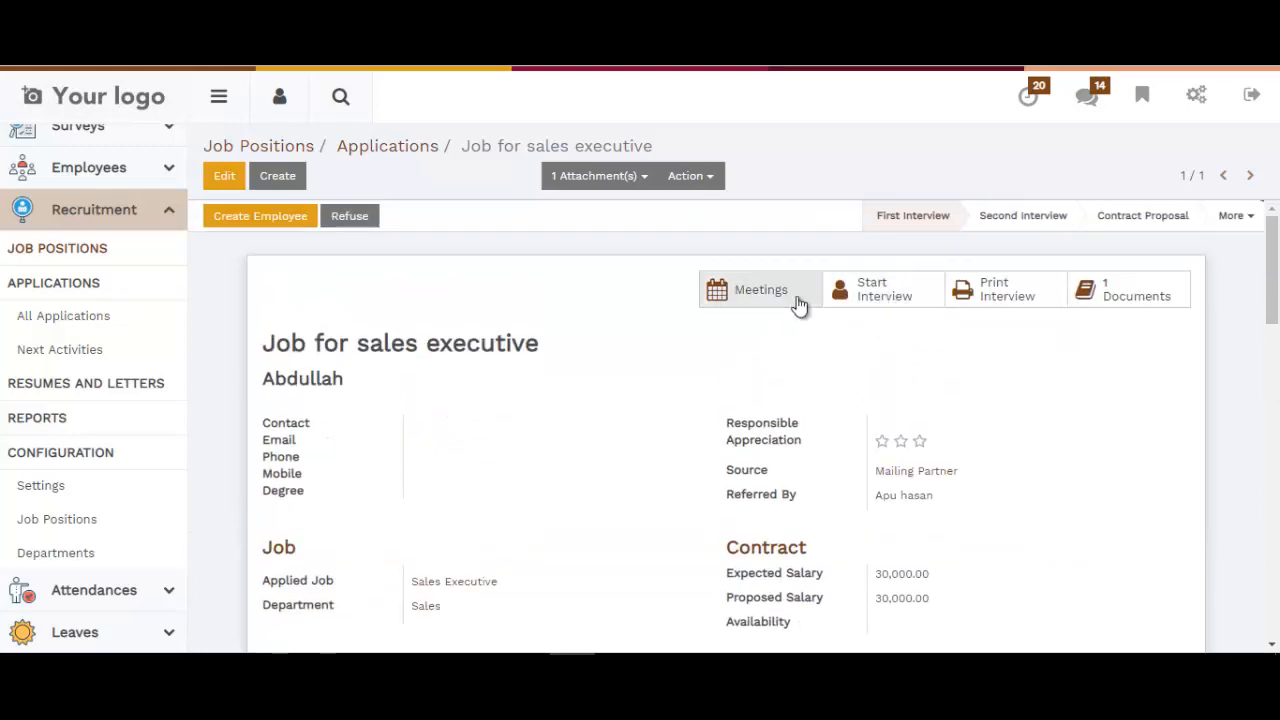
Start the applicant's interview survey and answer the university question with "Dhaka university"
left_click(891, 300)
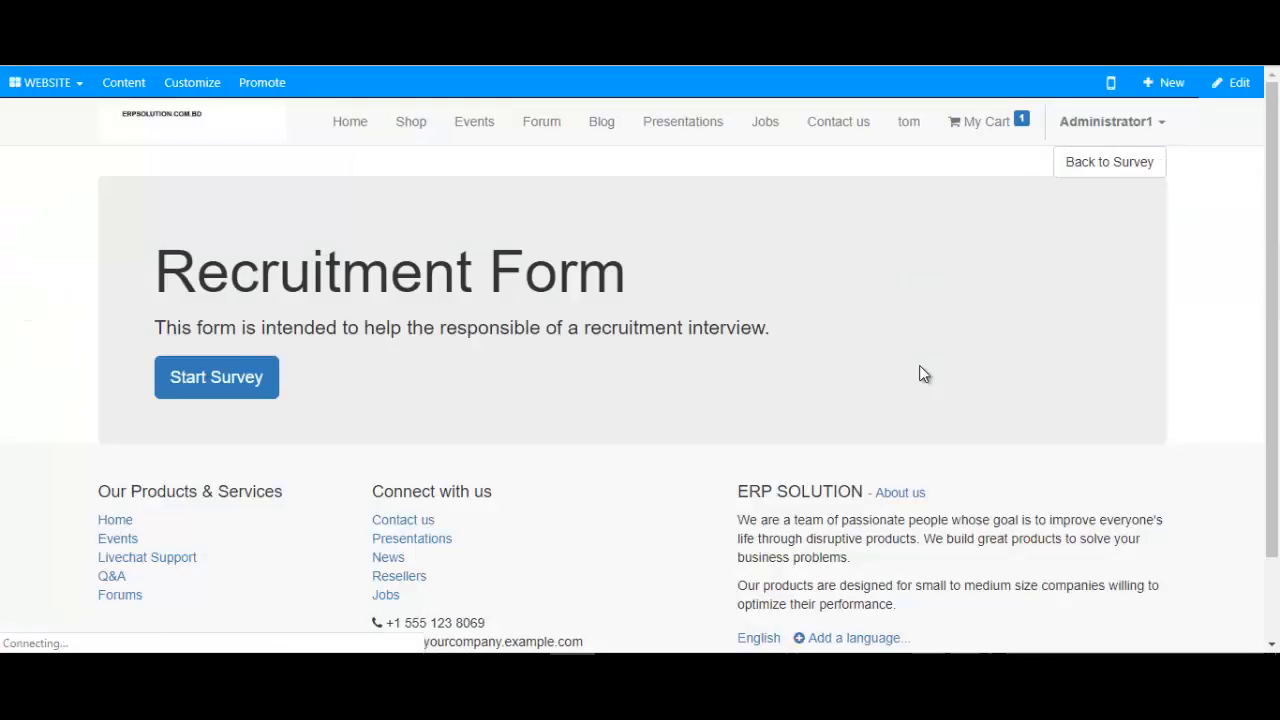
left_click(211, 387)
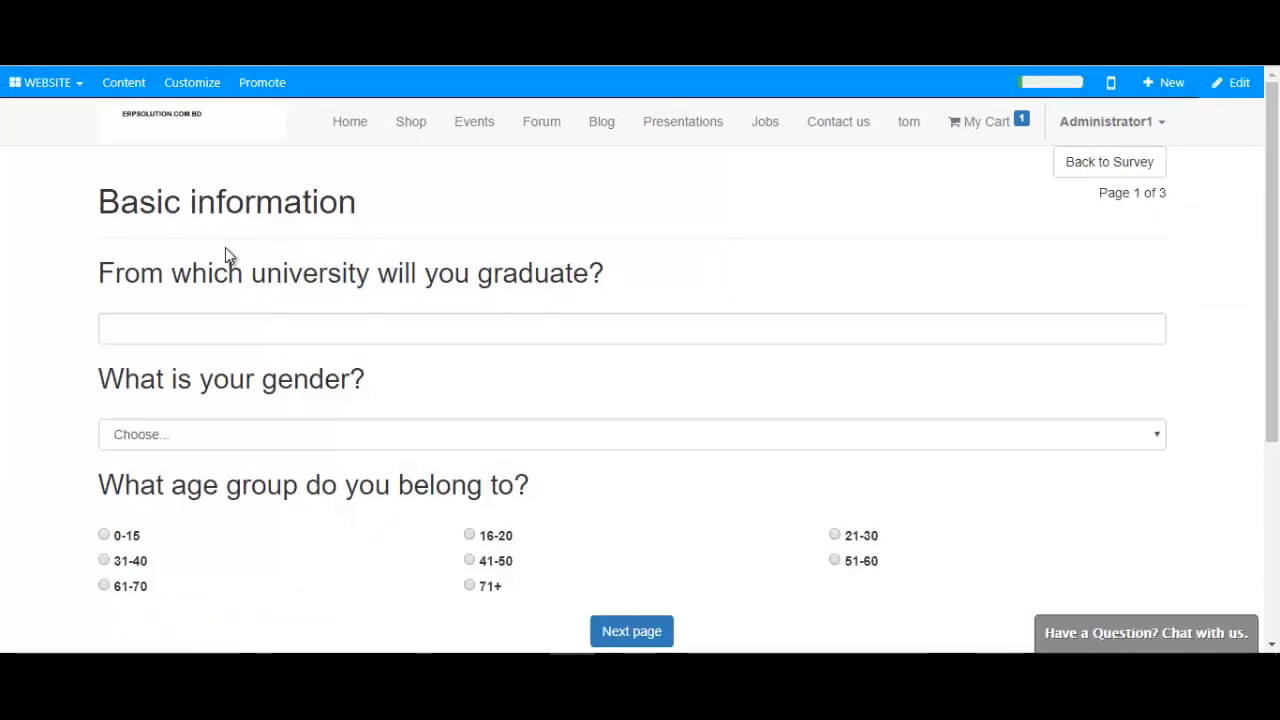
left_click(444, 336)
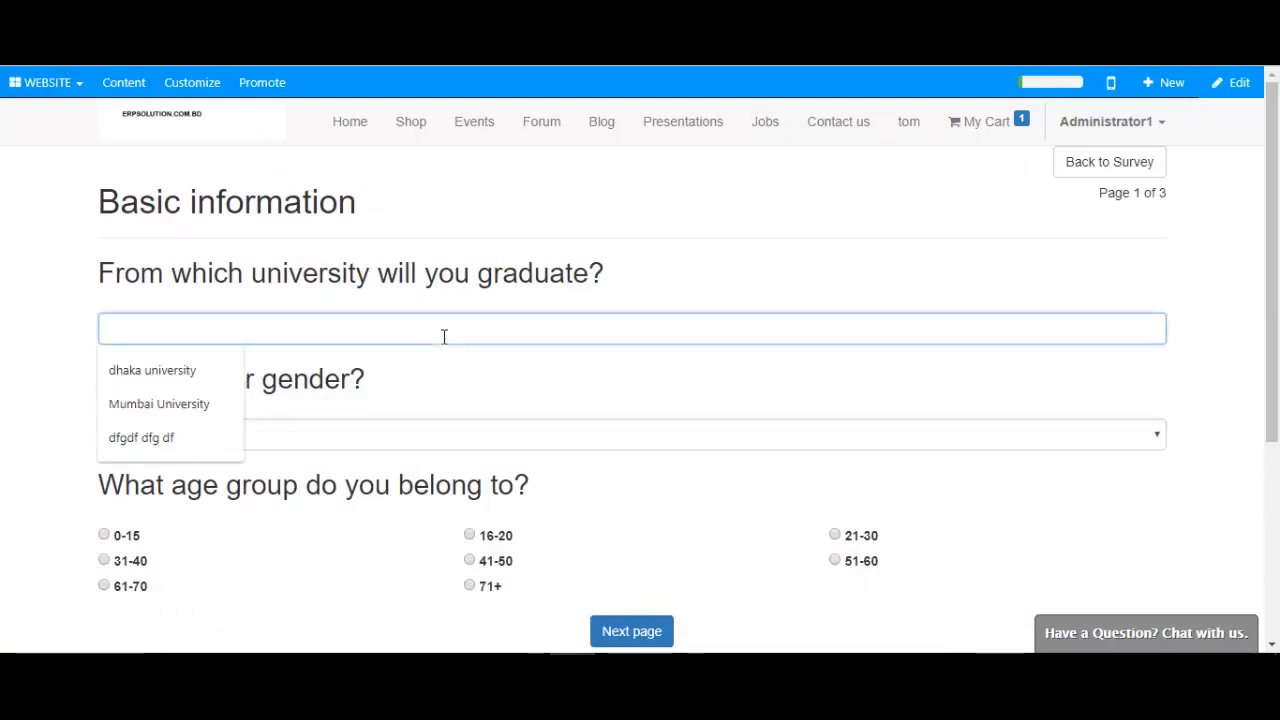
type("Dhaka u")
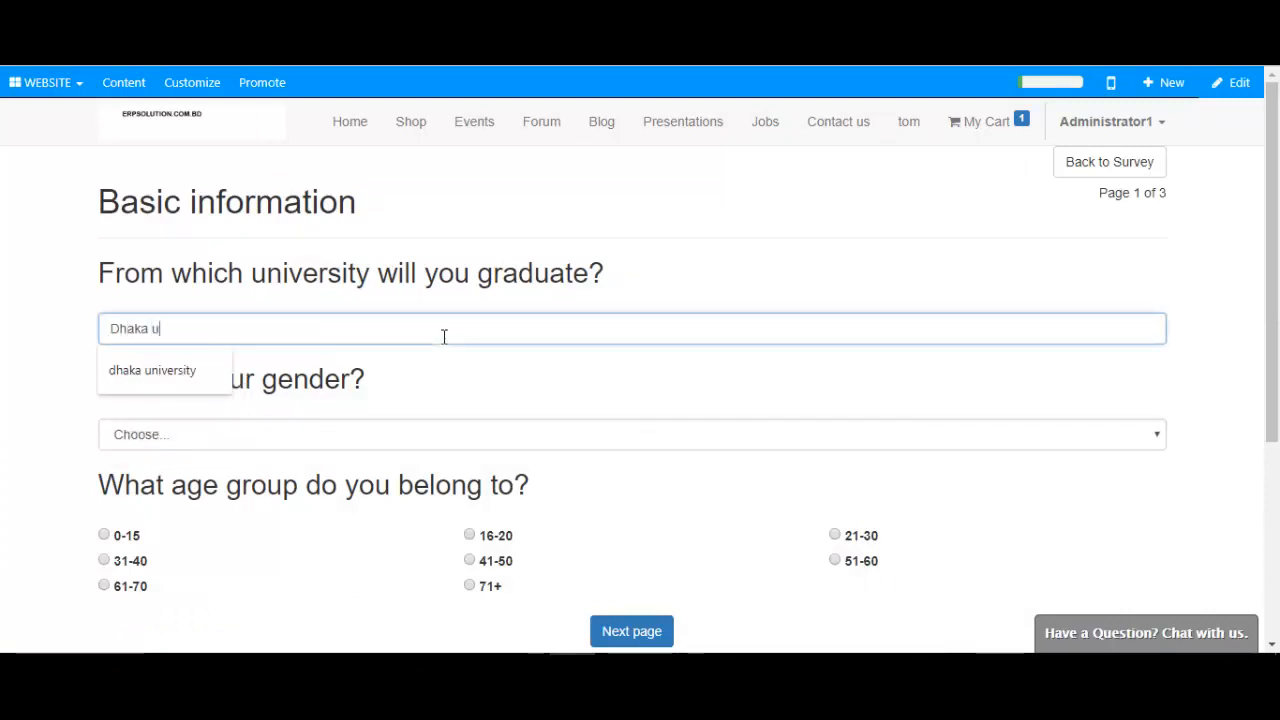
type("niversity")
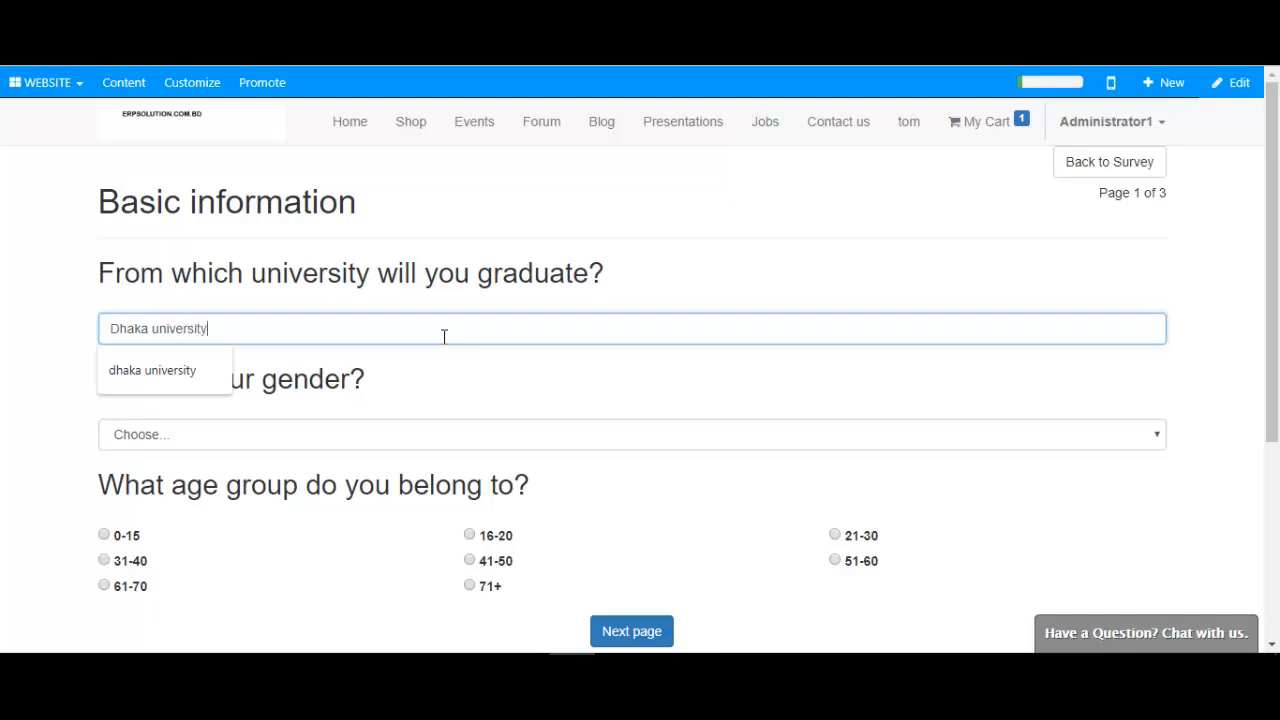
Answer the gender question with Male and the age group with 31-40, and continue to the Education and Activities page
left_click(280, 440)
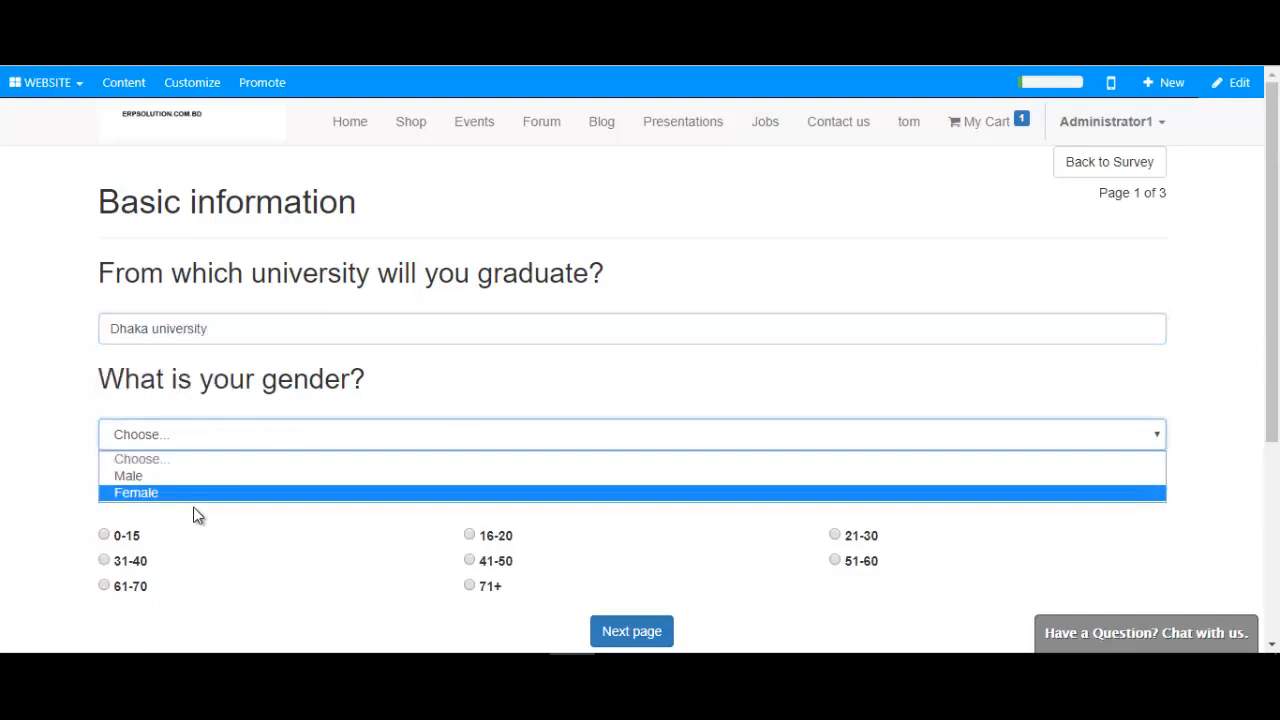
left_click(172, 482)
scroll(191, 534, "down", 1)
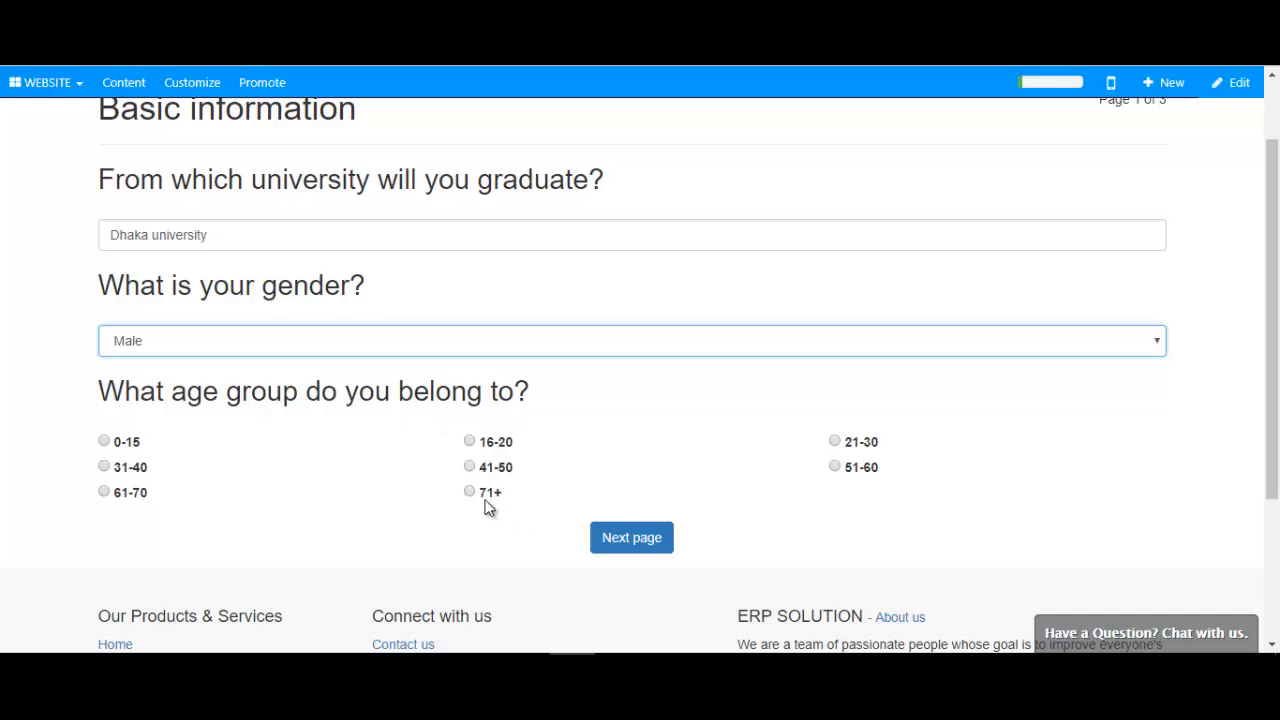
left_click(106, 468)
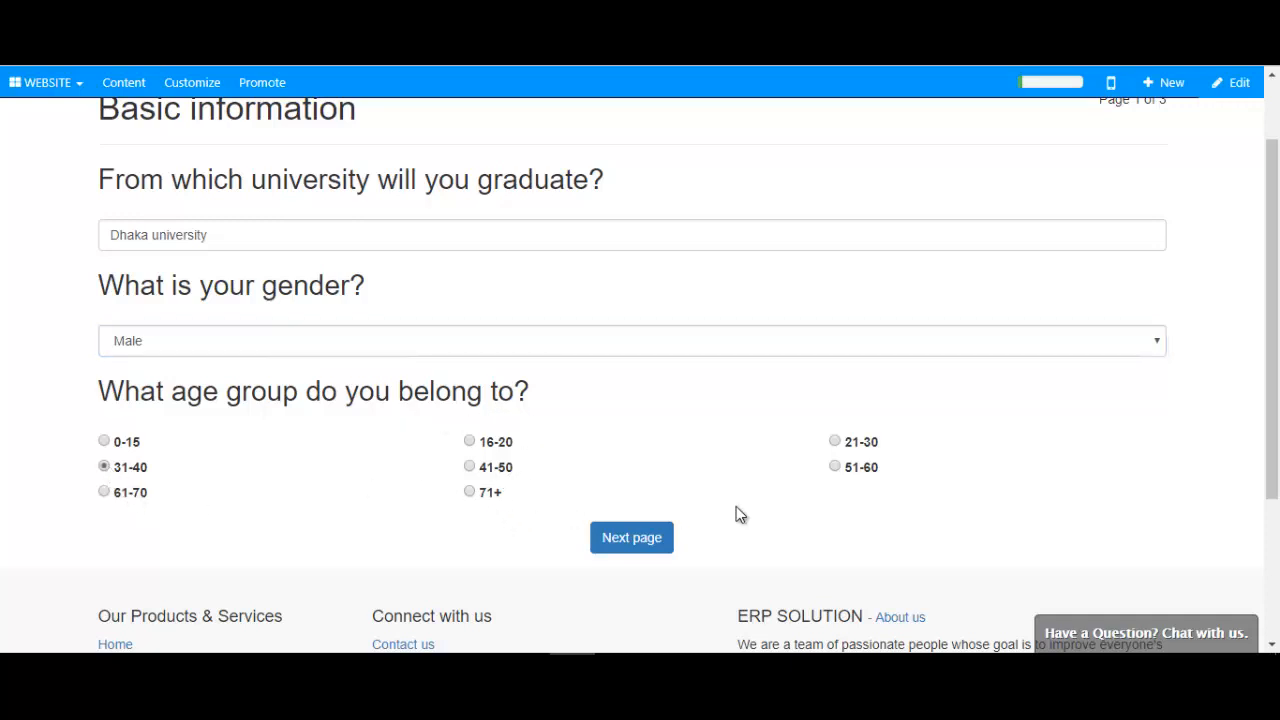
left_click(620, 543)
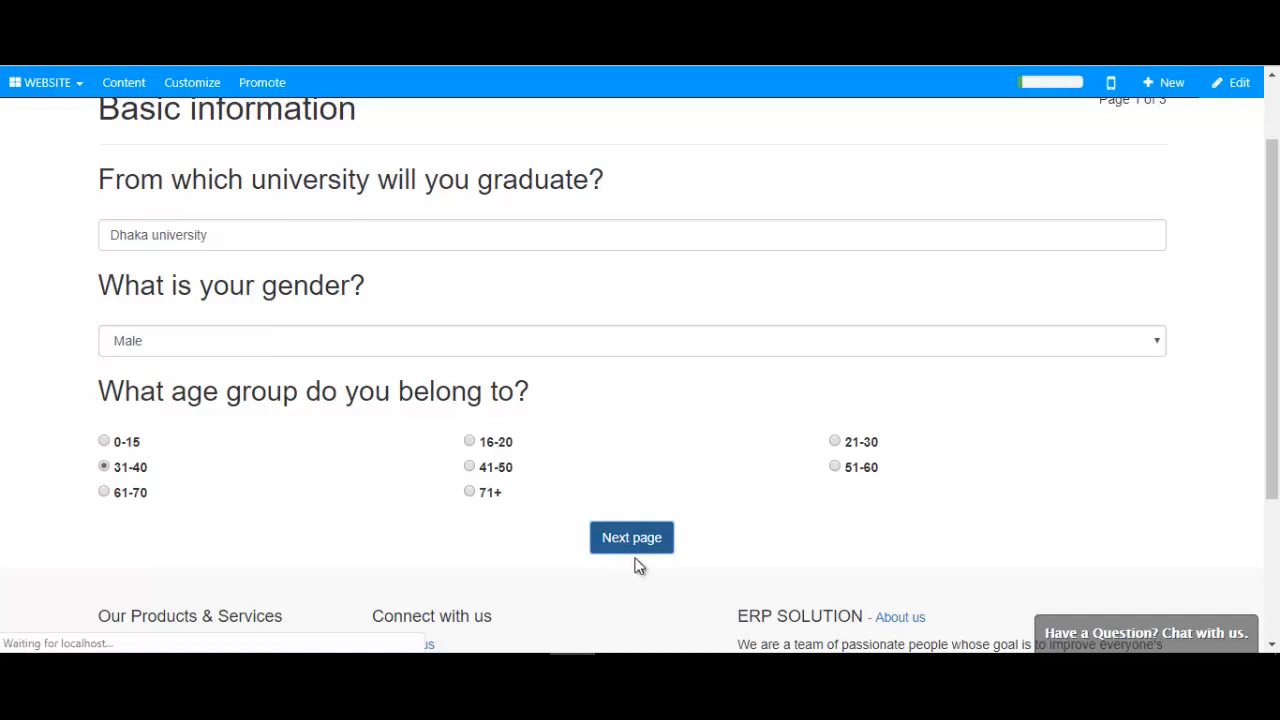
Fill in Knowledge with "sdfsdfsd", Education with "sfdsdf", and Experience and Activities with "sdfsd", and continue to the Importance page
left_click(252, 361)
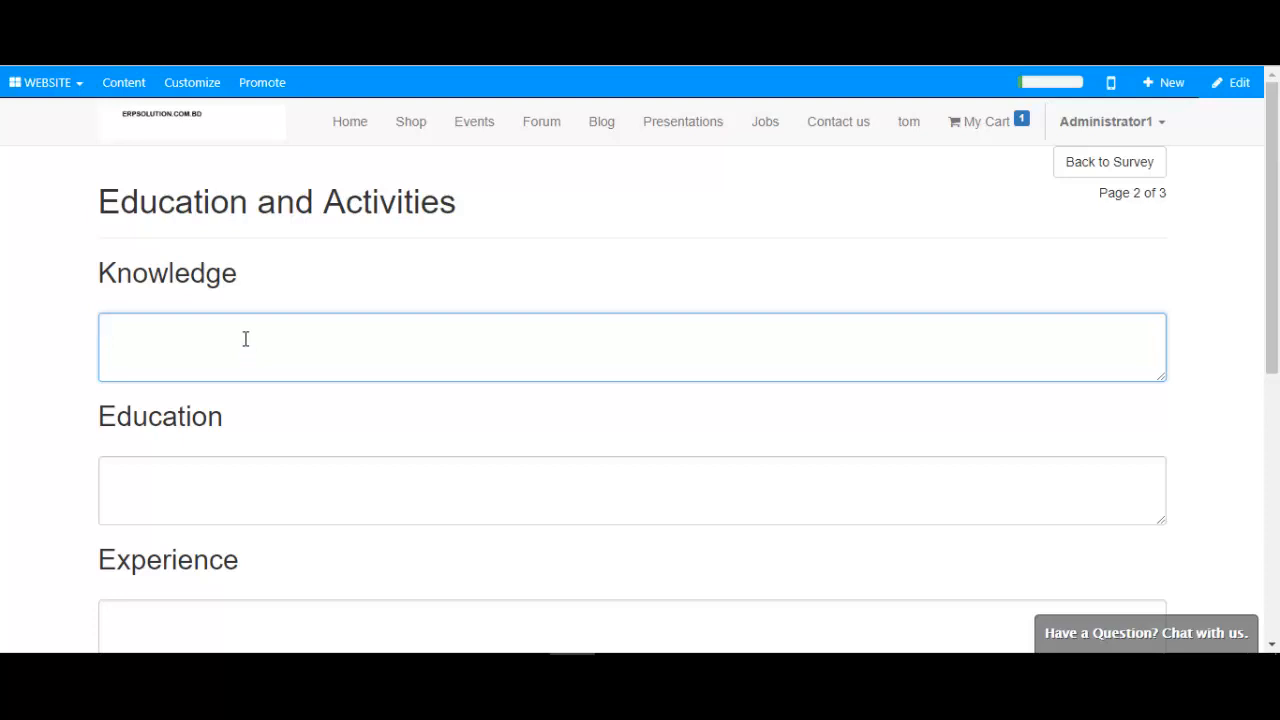
left_click(256, 472)
type("sfdsdf")
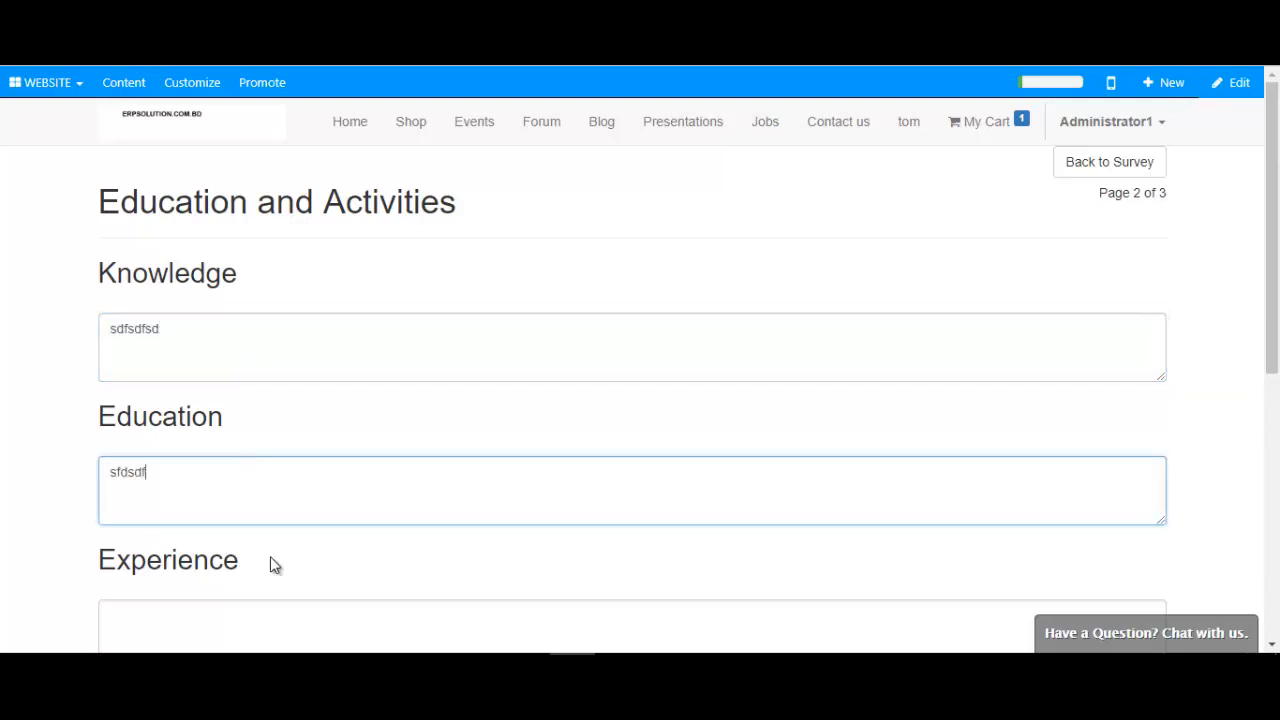
scroll(214, 423, "down", 3)
left_click(183, 361)
type("sdfsd")
left_click(234, 463)
type("sdfsd")
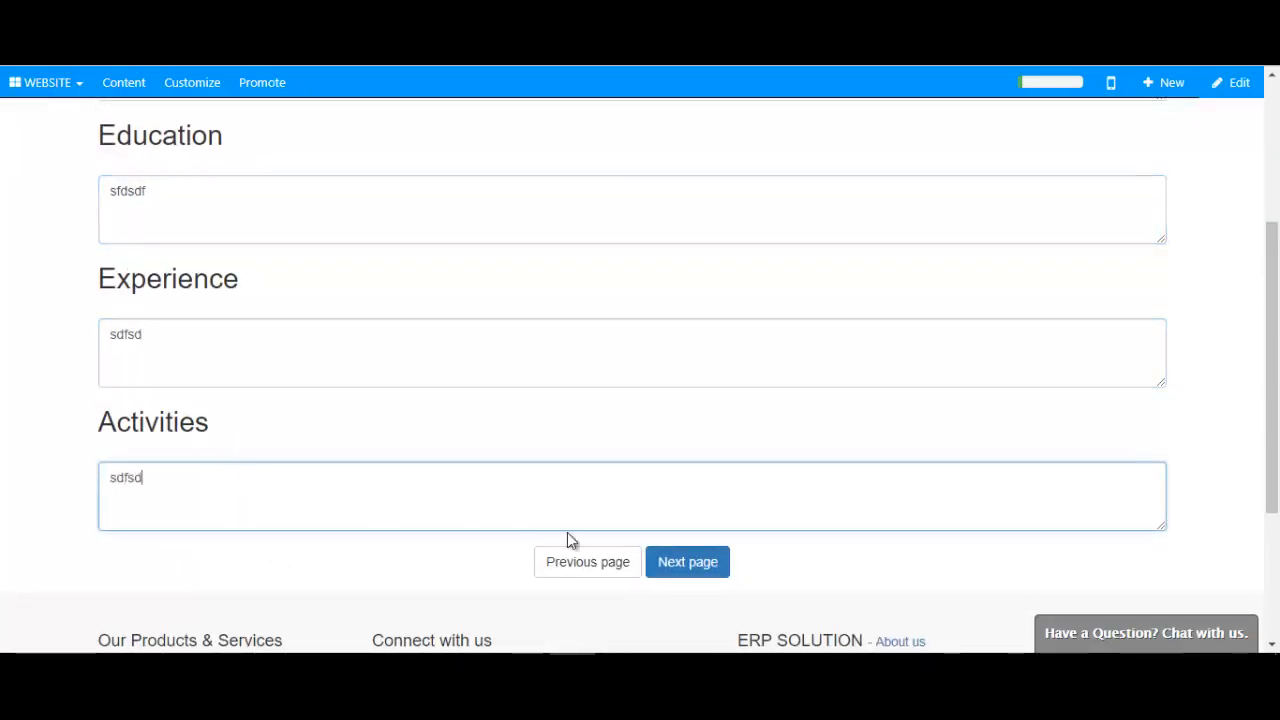
left_click(675, 567)
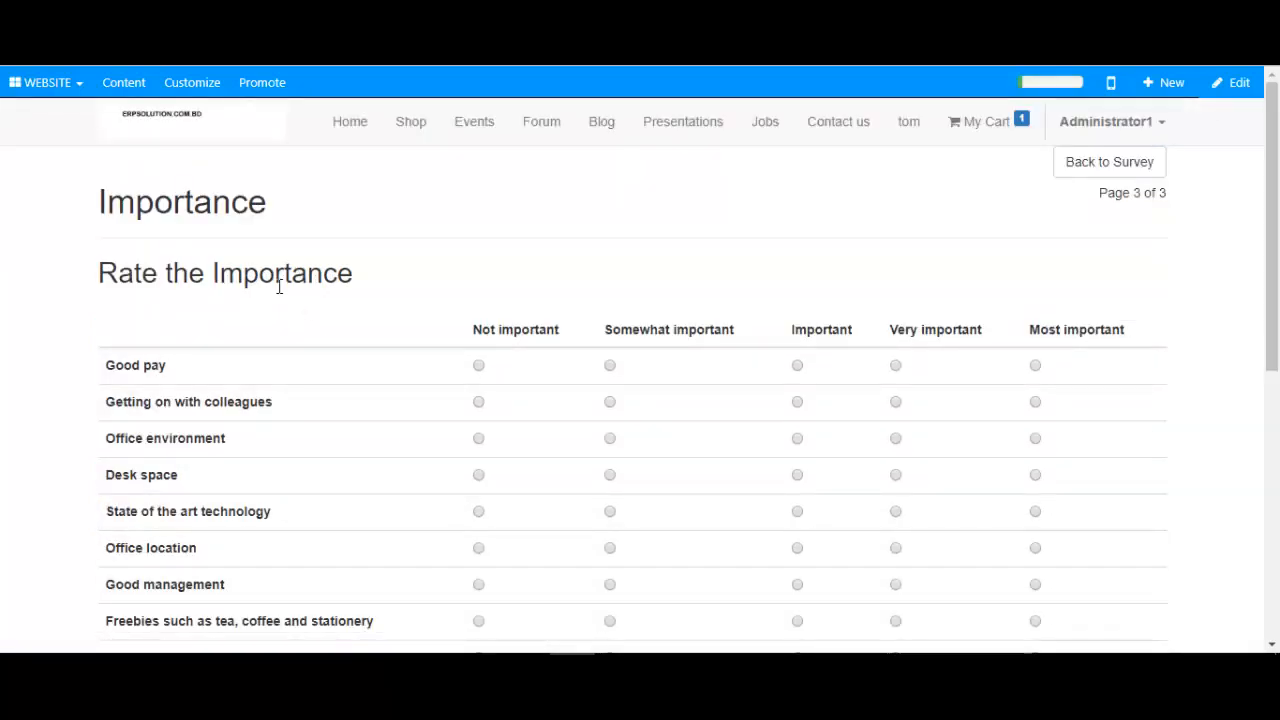
Rate good pay Not important, getting on with colleagues Somewhat important, office environment Important, desk space Very important, and state of the art technology Most important
scroll(300, 290, "down", 1)
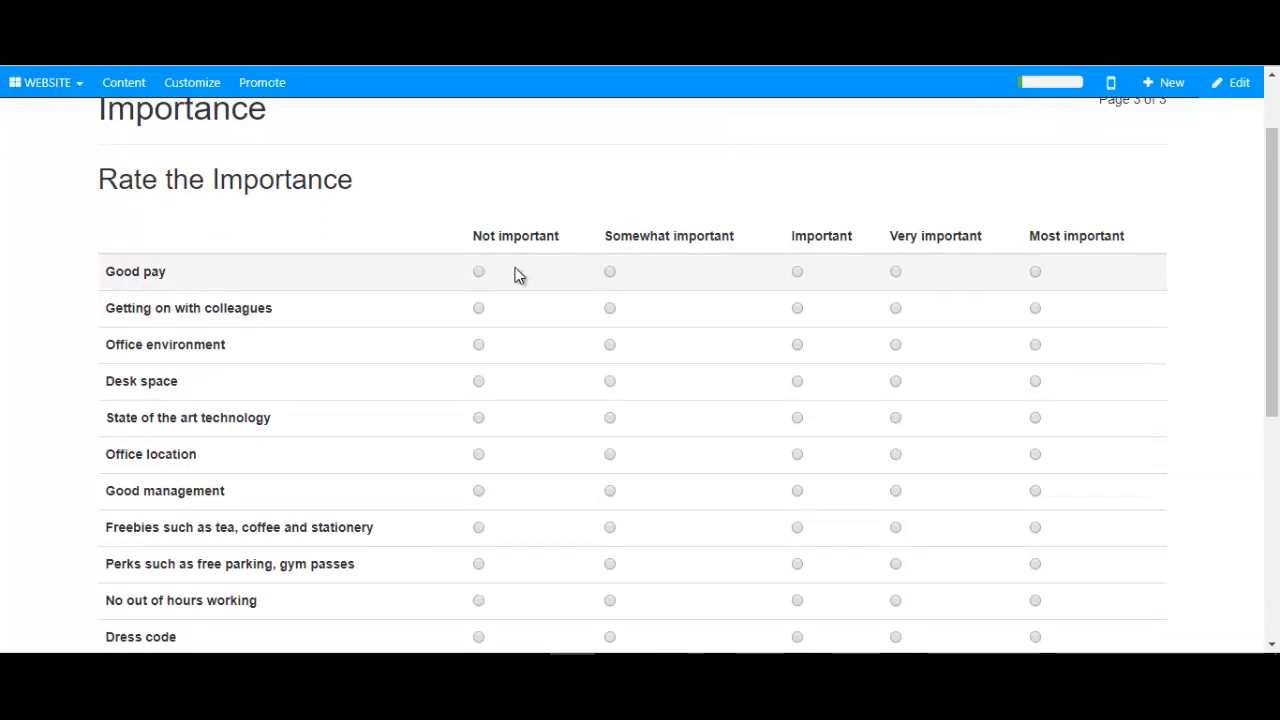
left_click(610, 308)
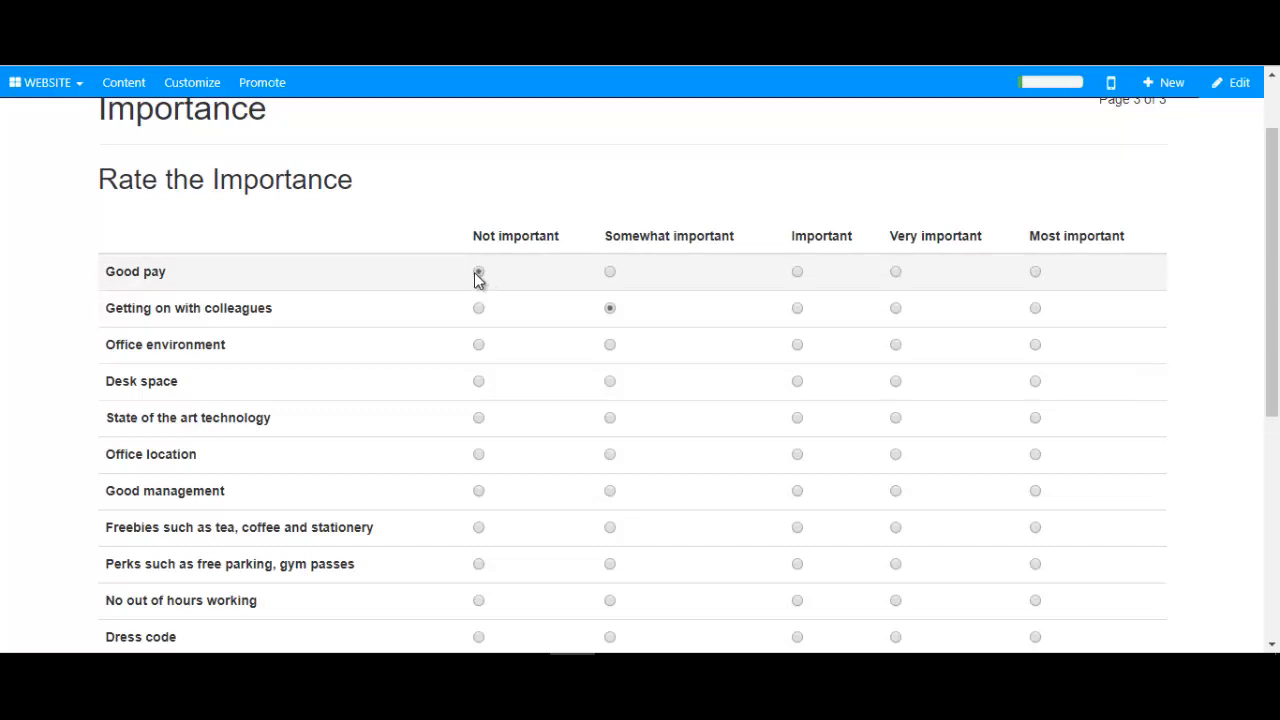
left_click(798, 346)
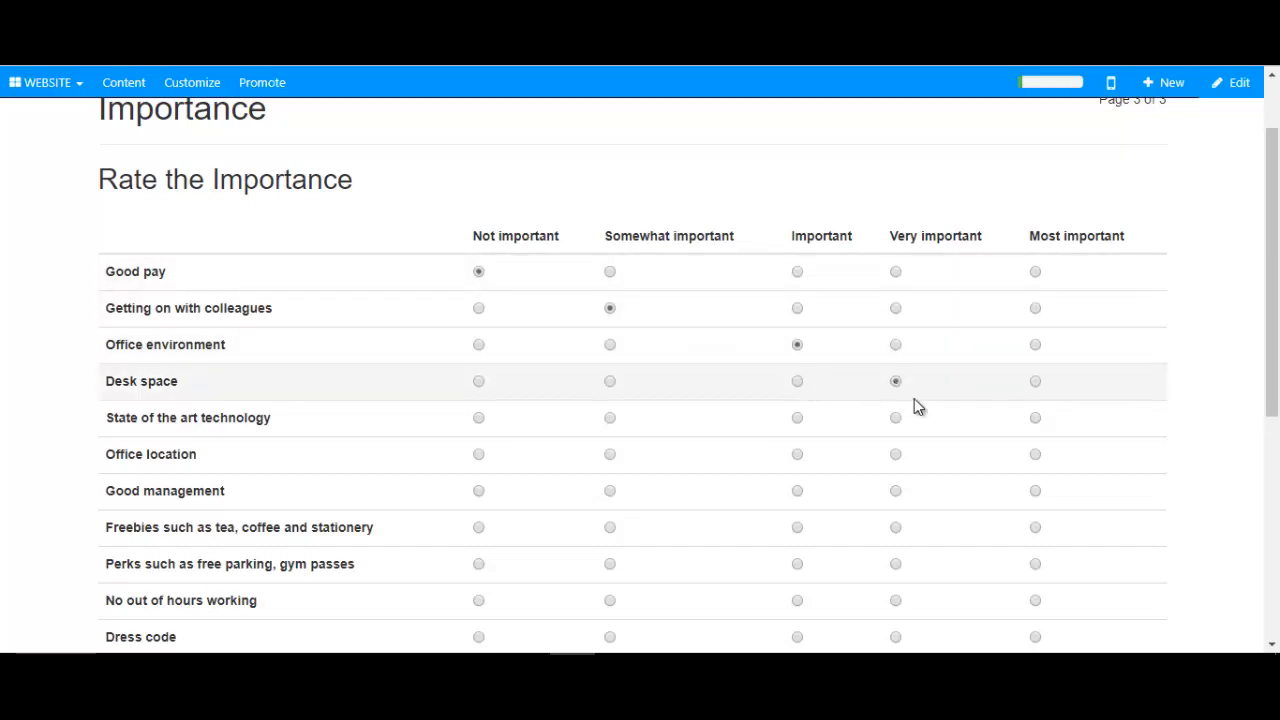
left_click(1036, 420)
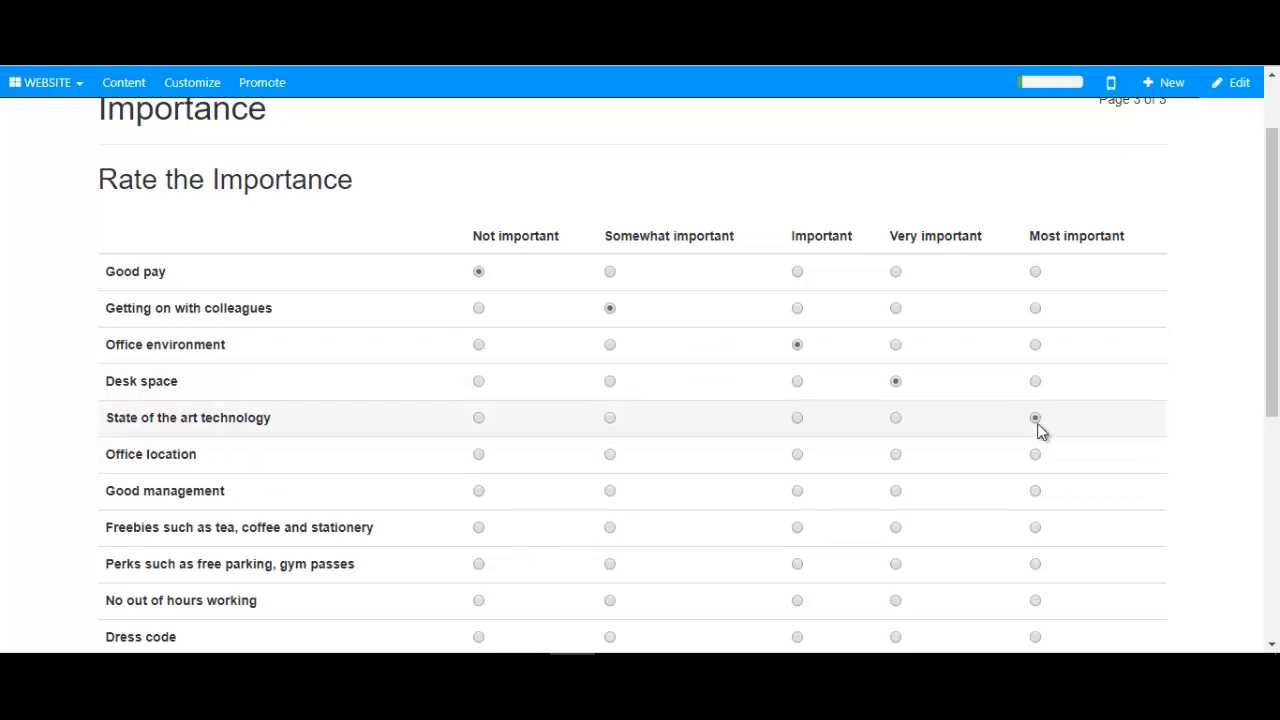
Rate office location Very important, good management and dress code Important, freebies and no out of hours working Somewhat important, and perks Not important
left_click(896, 458)
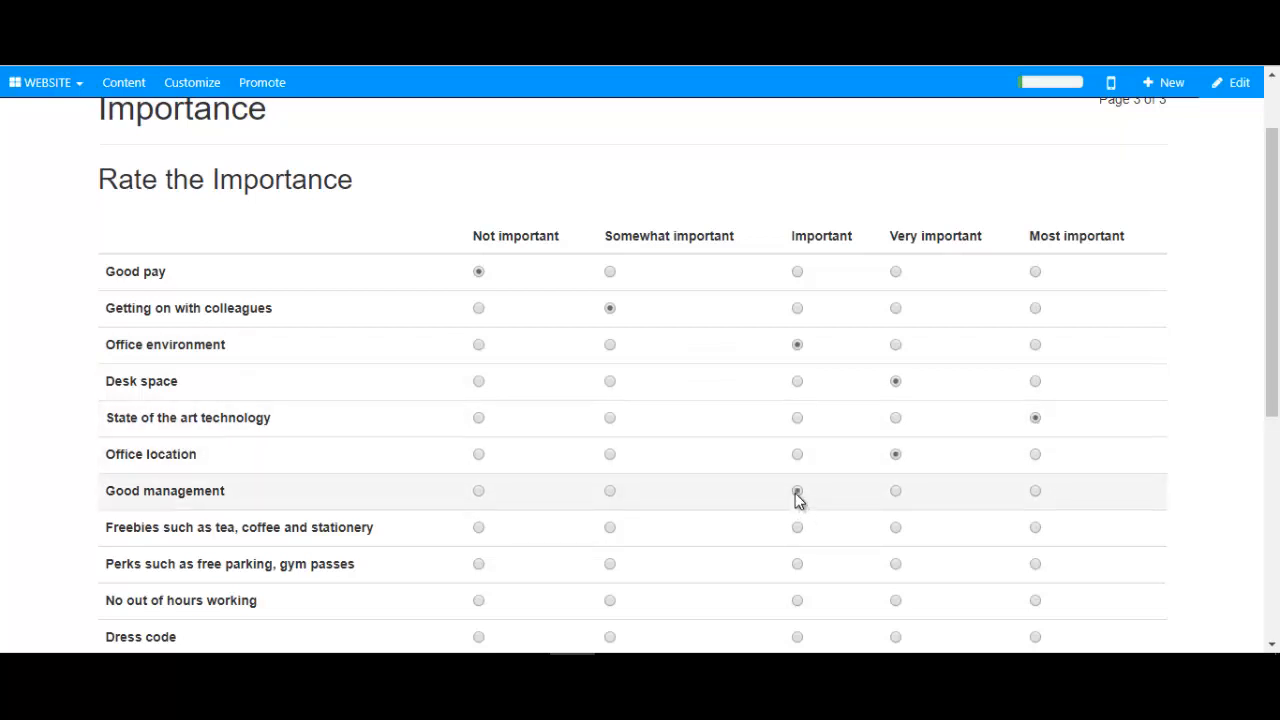
left_click(797, 491)
left_click(610, 528)
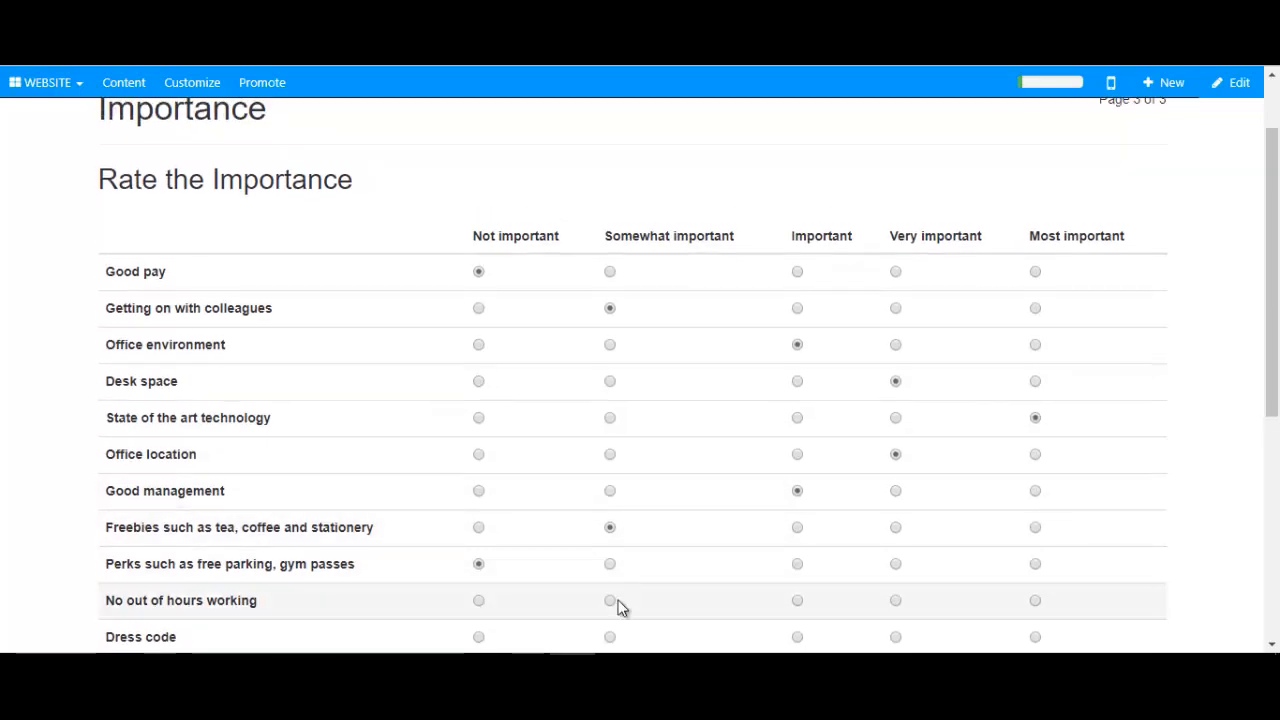
left_click(610, 600)
left_click(797, 637)
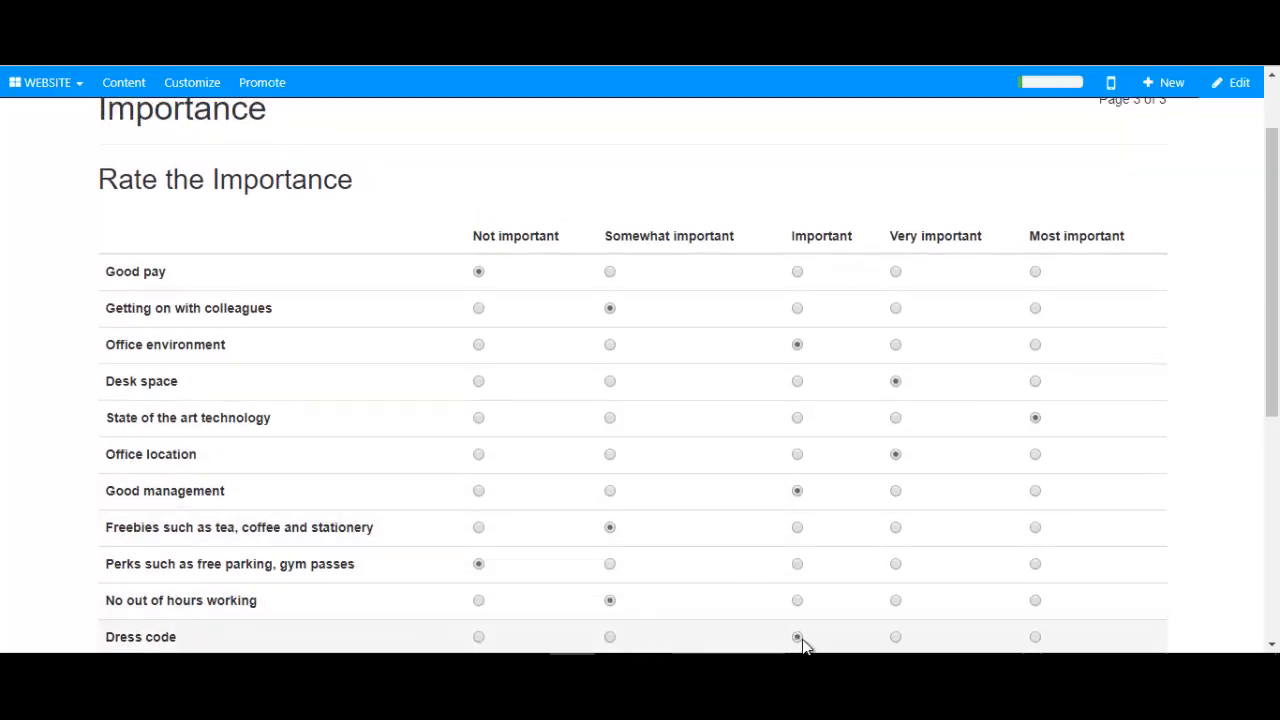
Rate regular meetings Very important and good social life Important, and submit the survey
scroll(670, 565, "down", 5)
scroll(662, 558, "up", 2)
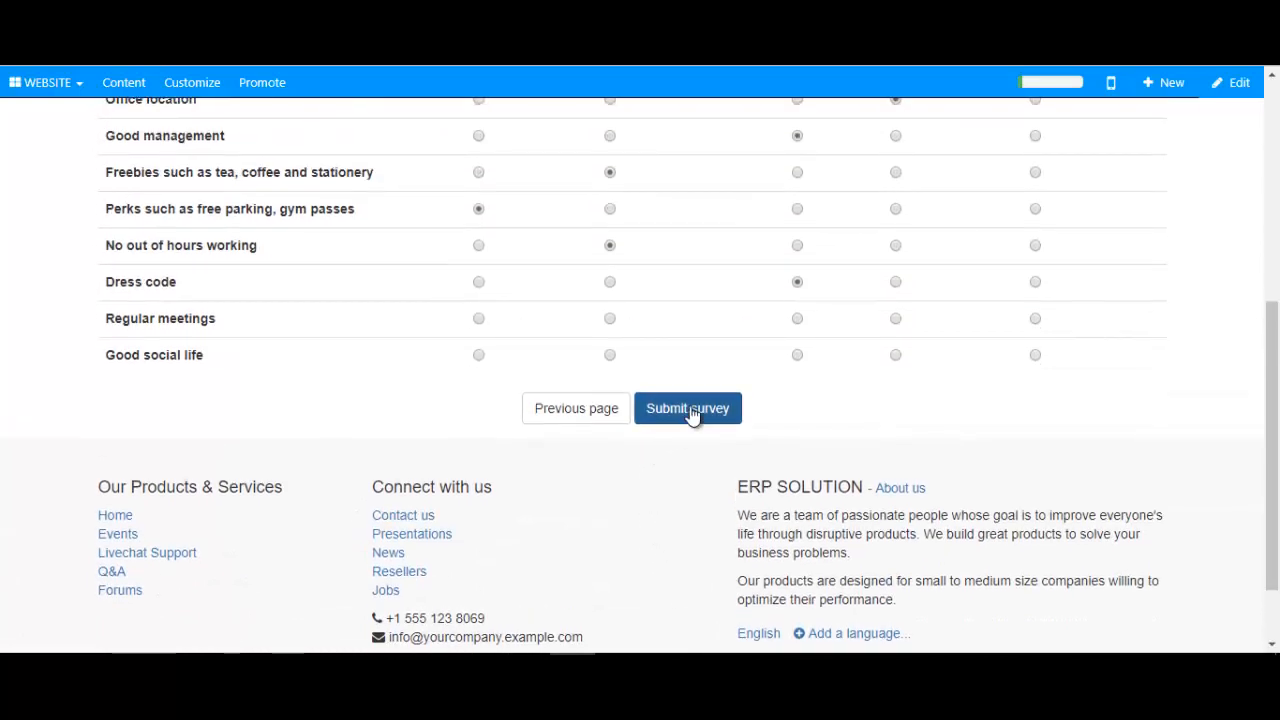
left_click(896, 319)
left_click(797, 356)
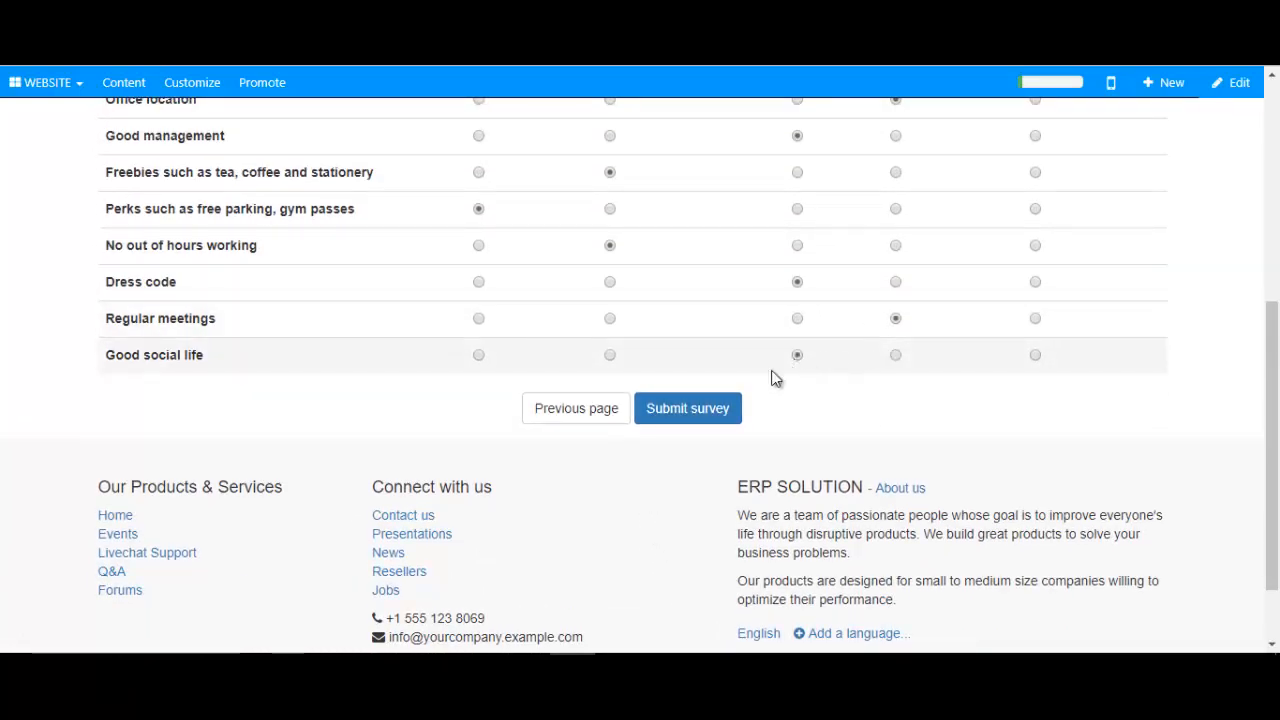
left_click(708, 416)
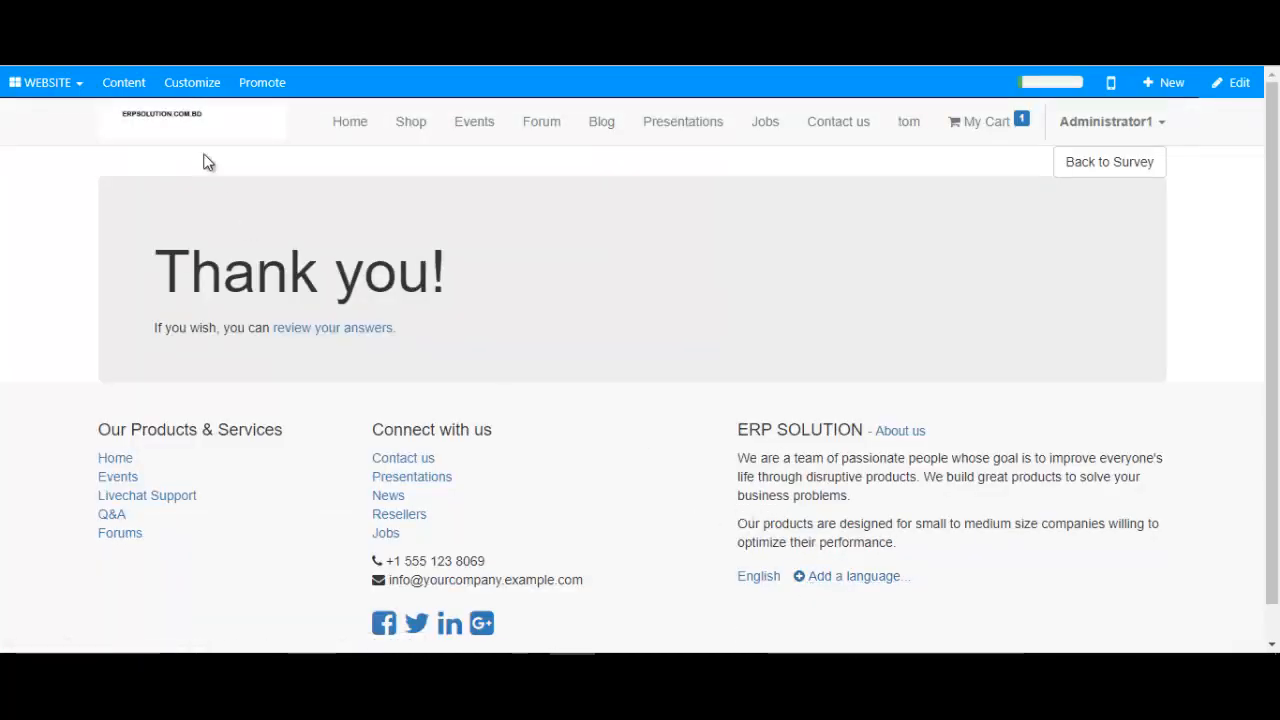
Leave the completed survey, return to the backend, and open the job positions overview in Recruitment
key("alt+Left")
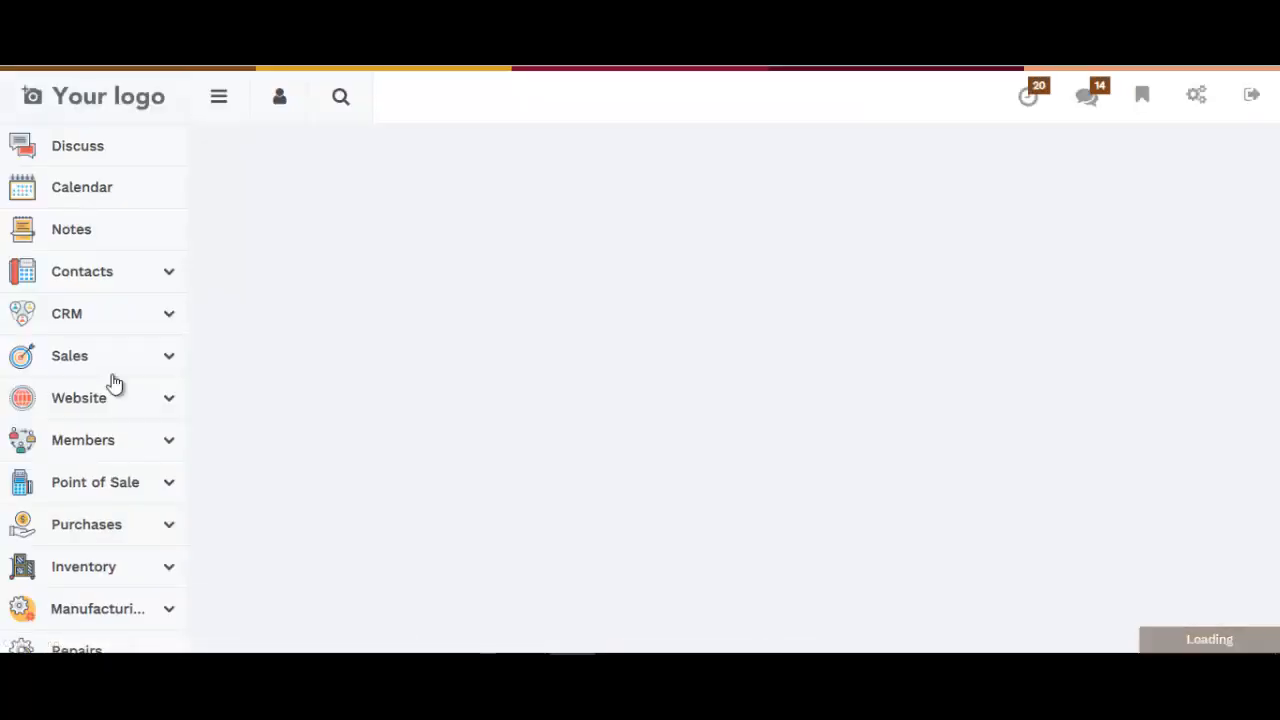
scroll(120, 460, "down", 2)
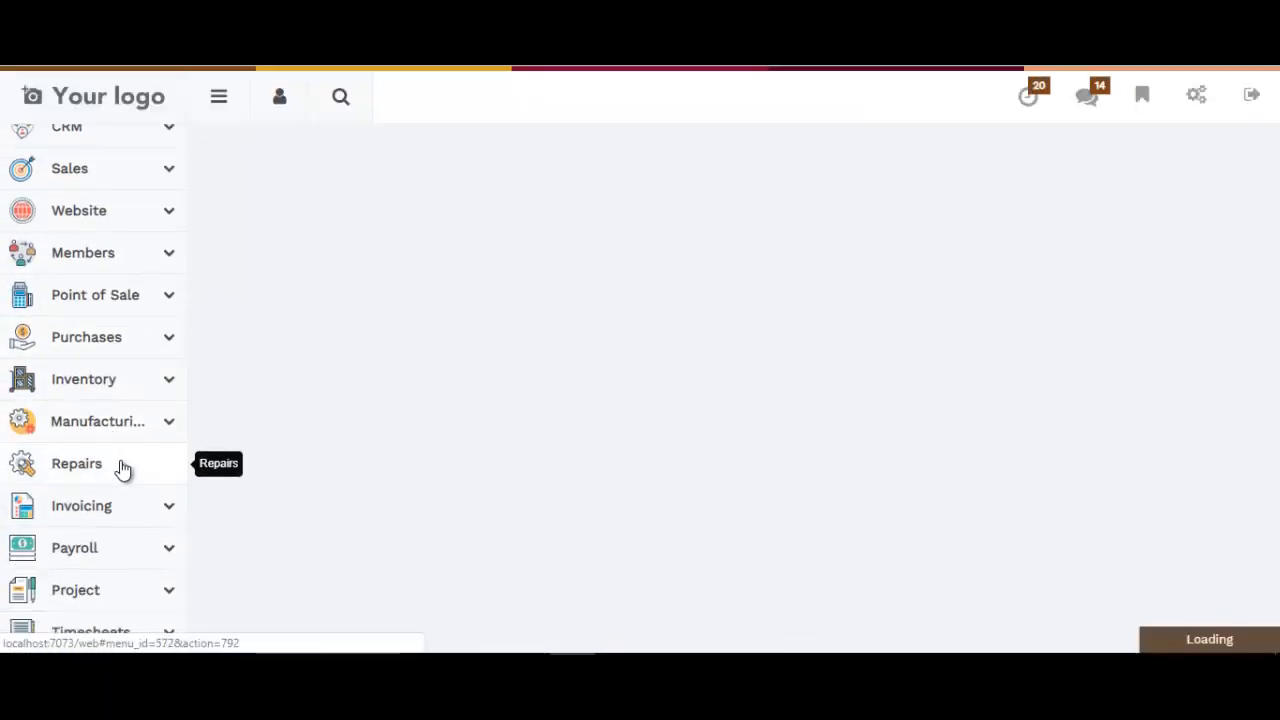
scroll(100, 443, "down", 2)
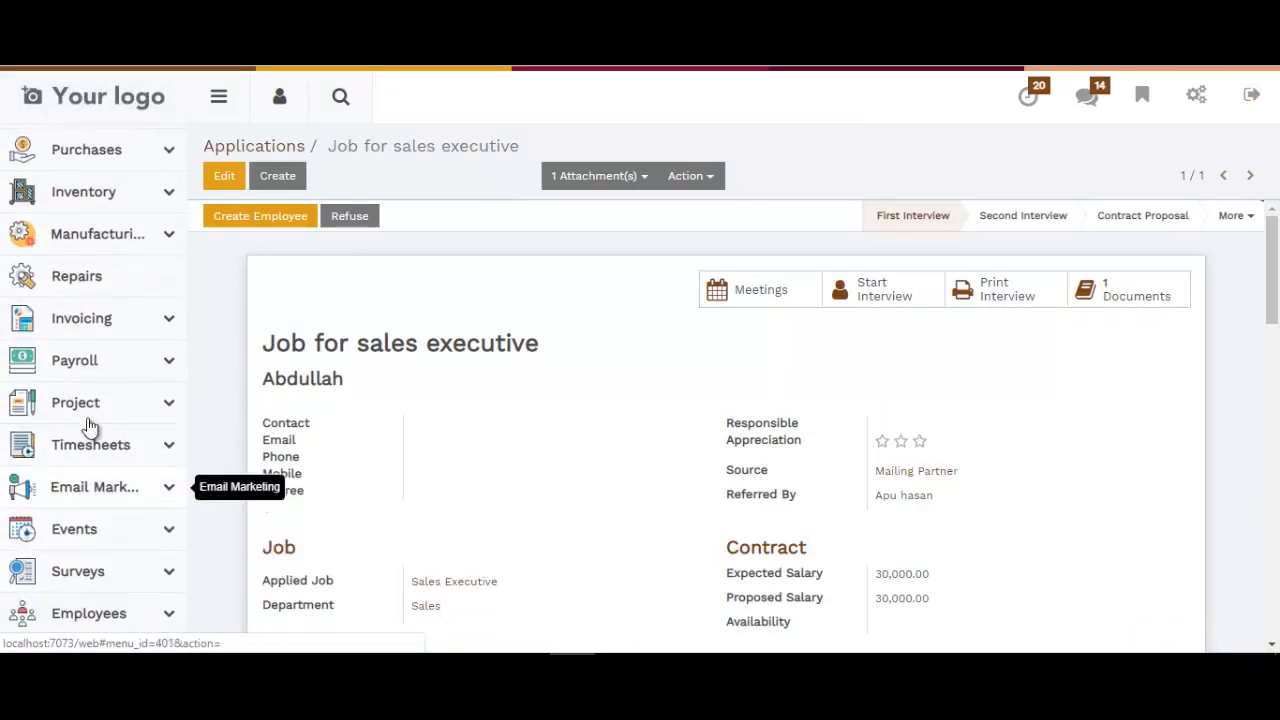
scroll(100, 302, "up", 2)
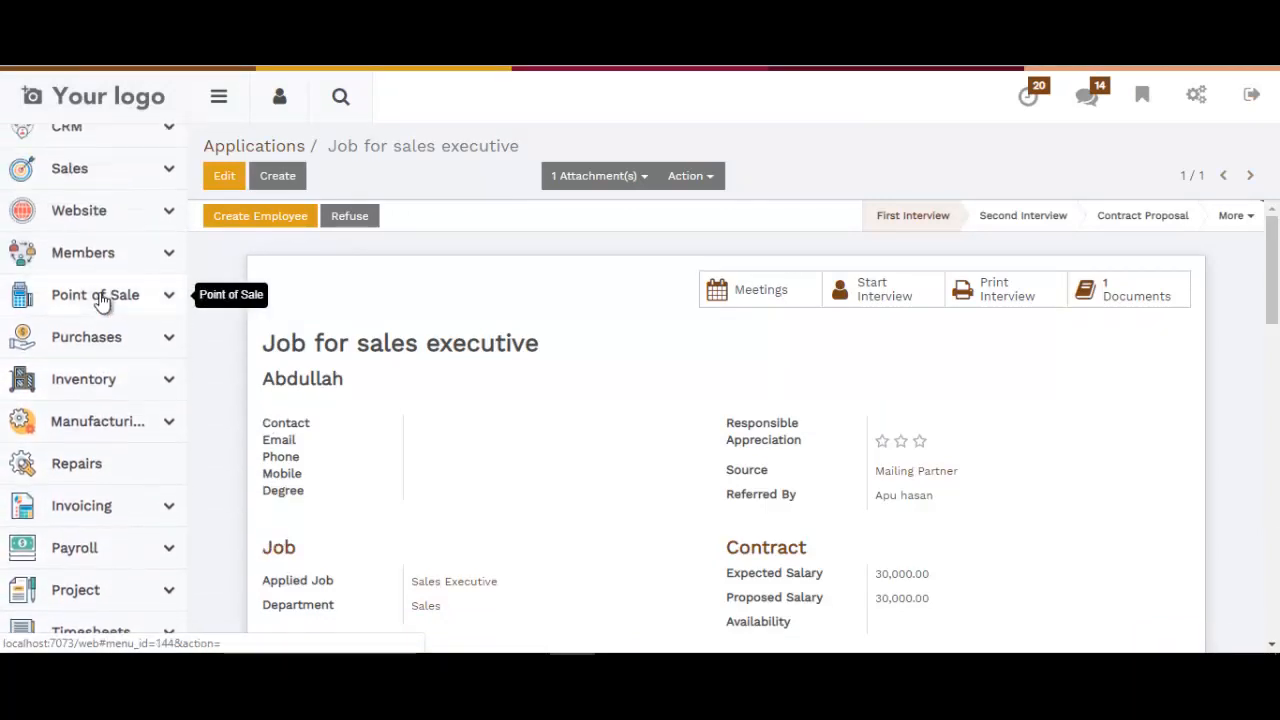
scroll(104, 348, "down", 3)
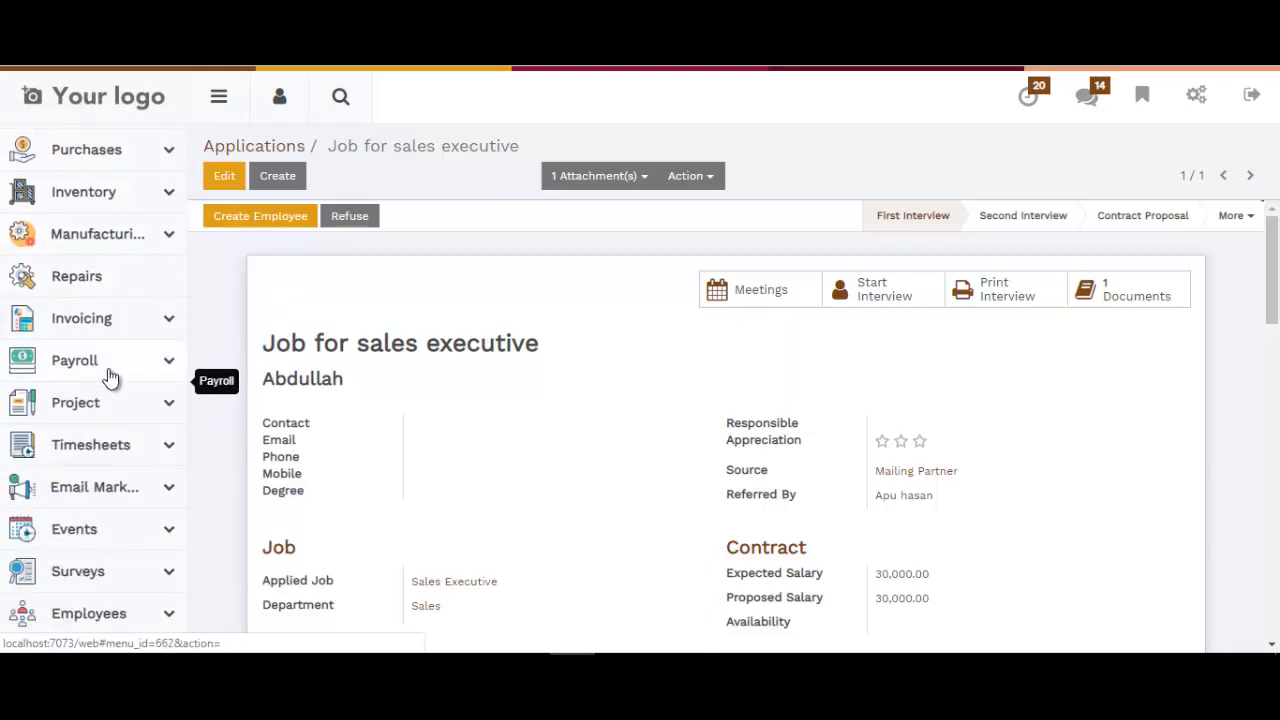
scroll(110, 385, "down", 2)
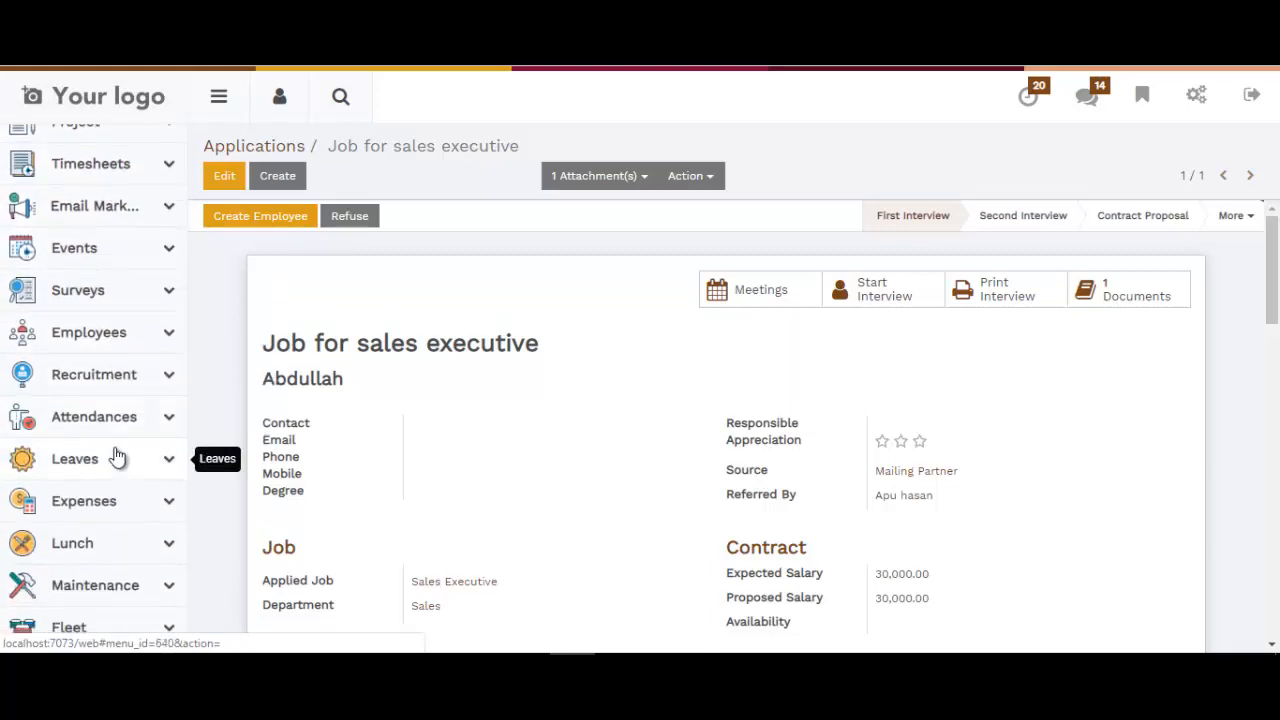
left_click(110, 386)
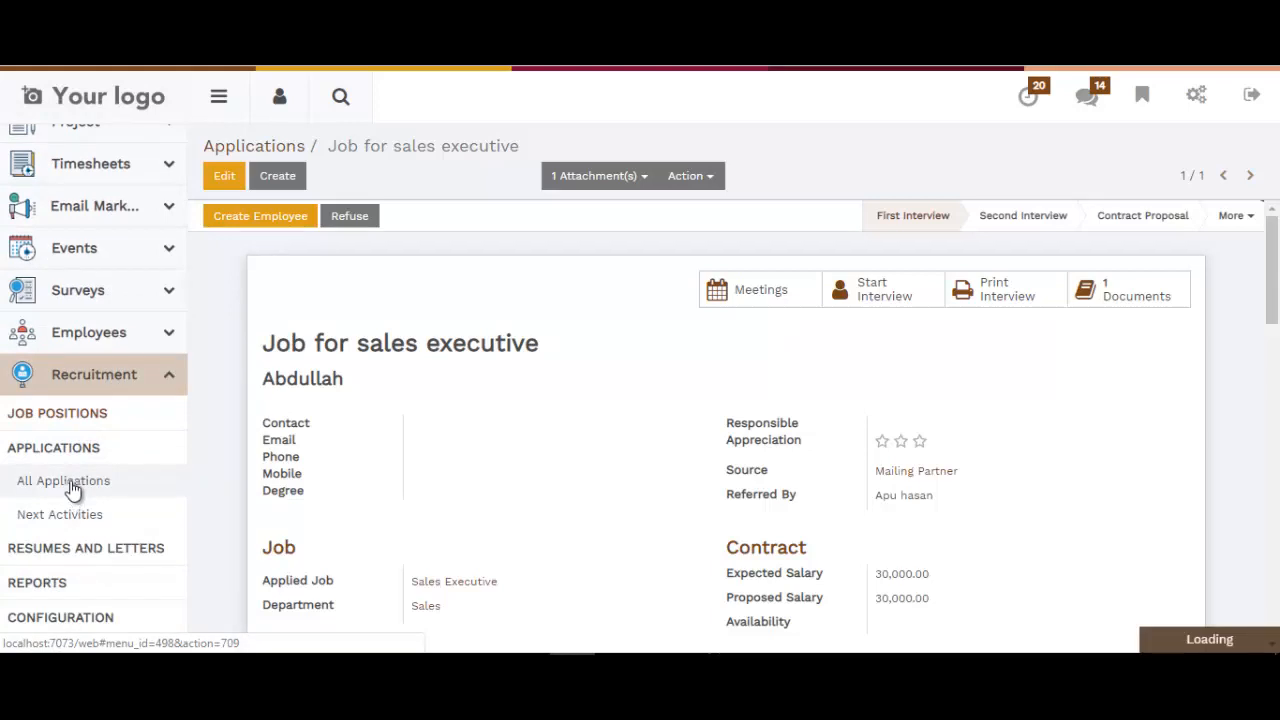
scroll(65, 430, "down", 1)
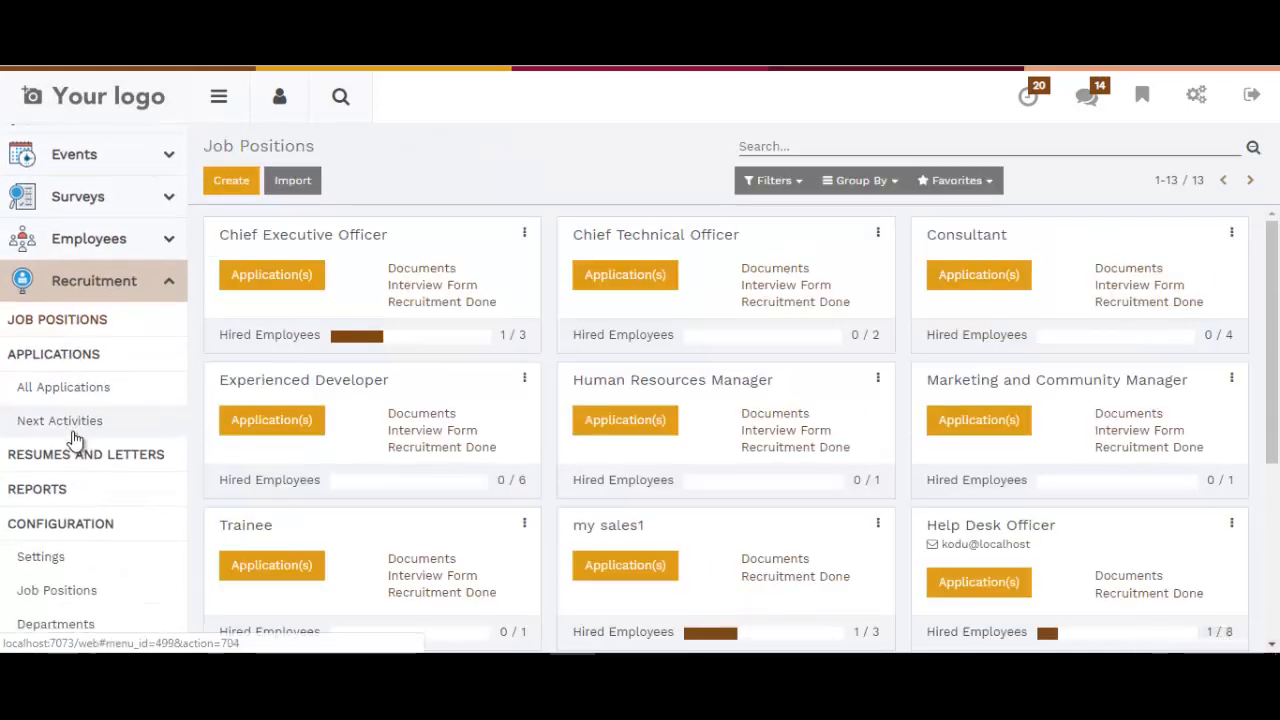
left_click(86, 320)
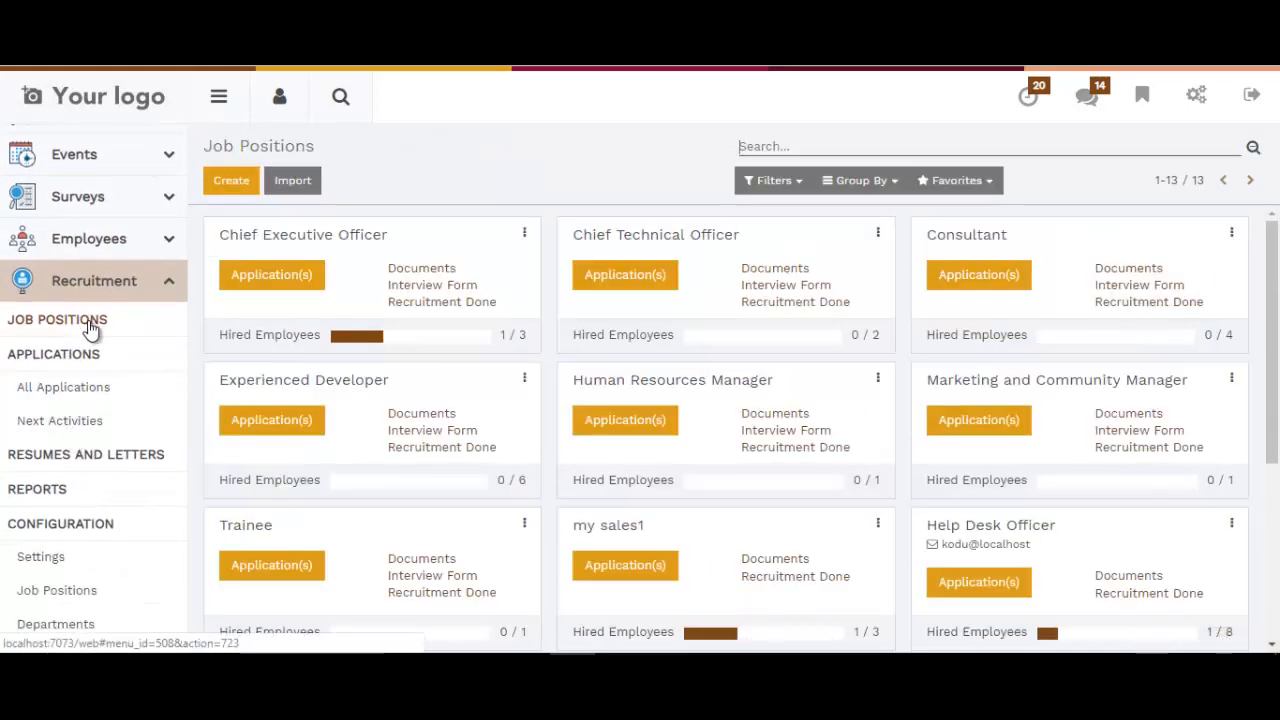
Open the applications for the Sales Executive position and the applicant's record in the First Interview stage
scroll(1043, 573, "down", 4)
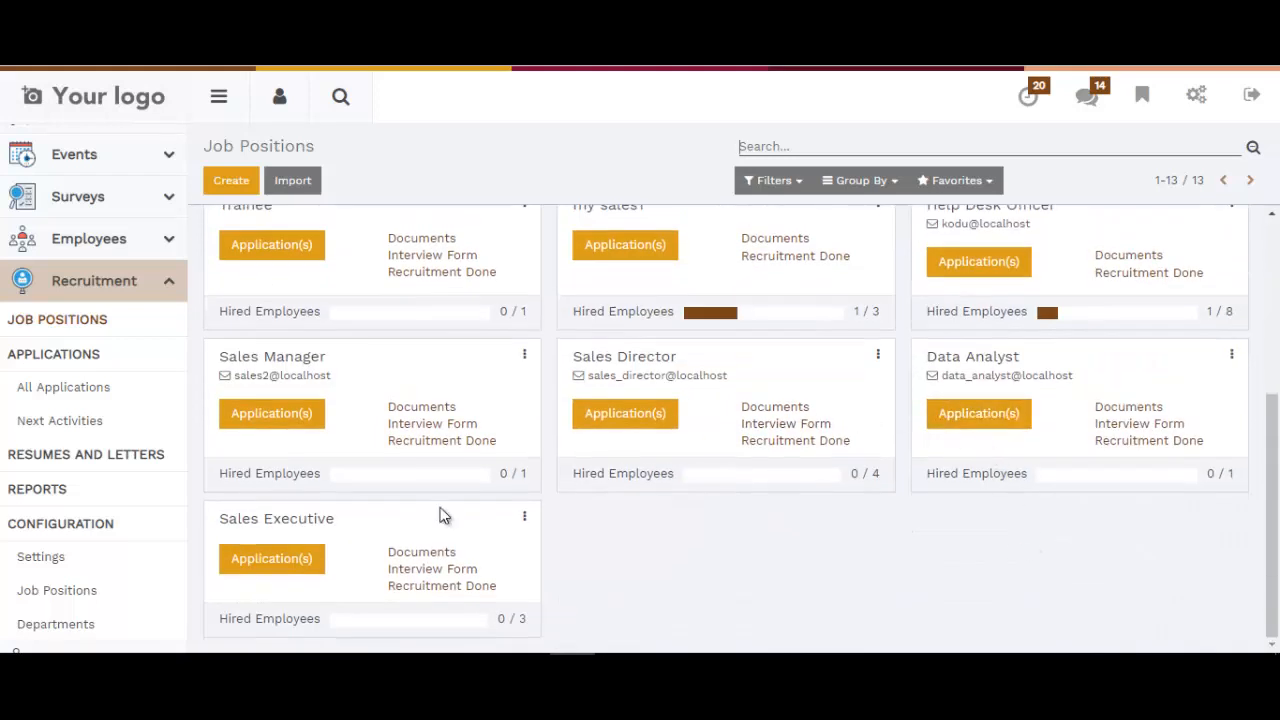
left_click(276, 568)
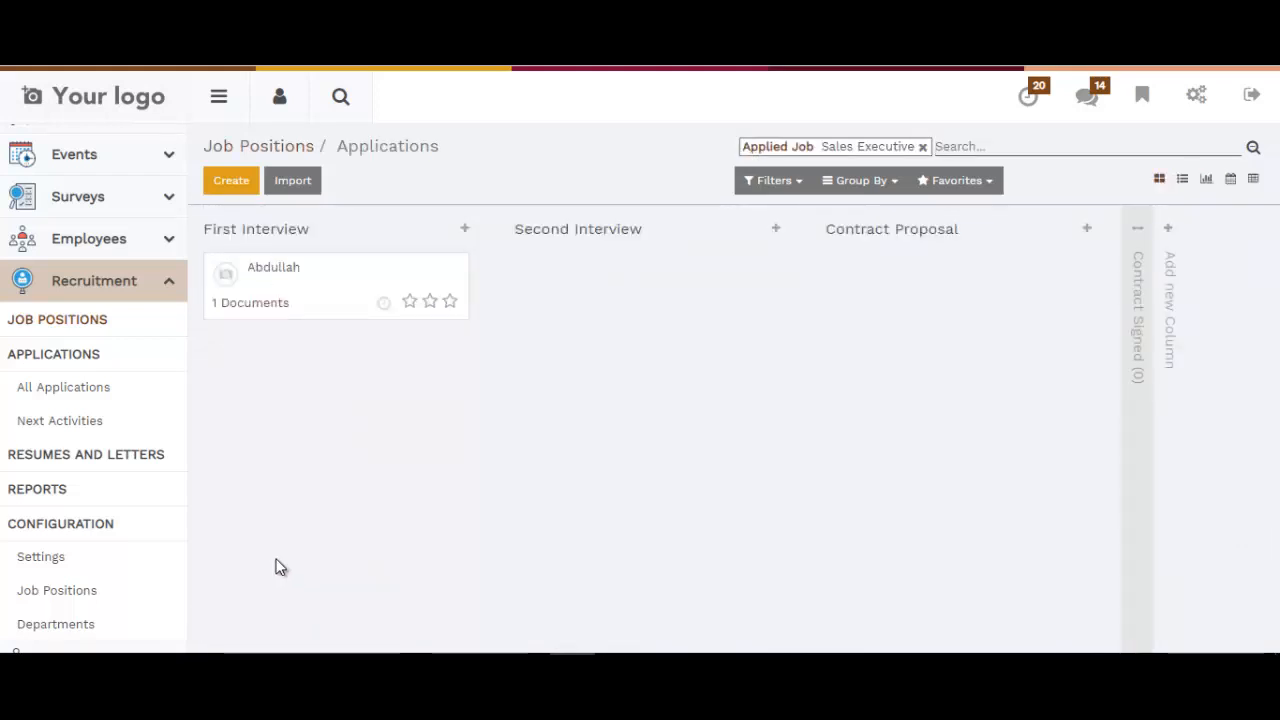
left_click(323, 283)
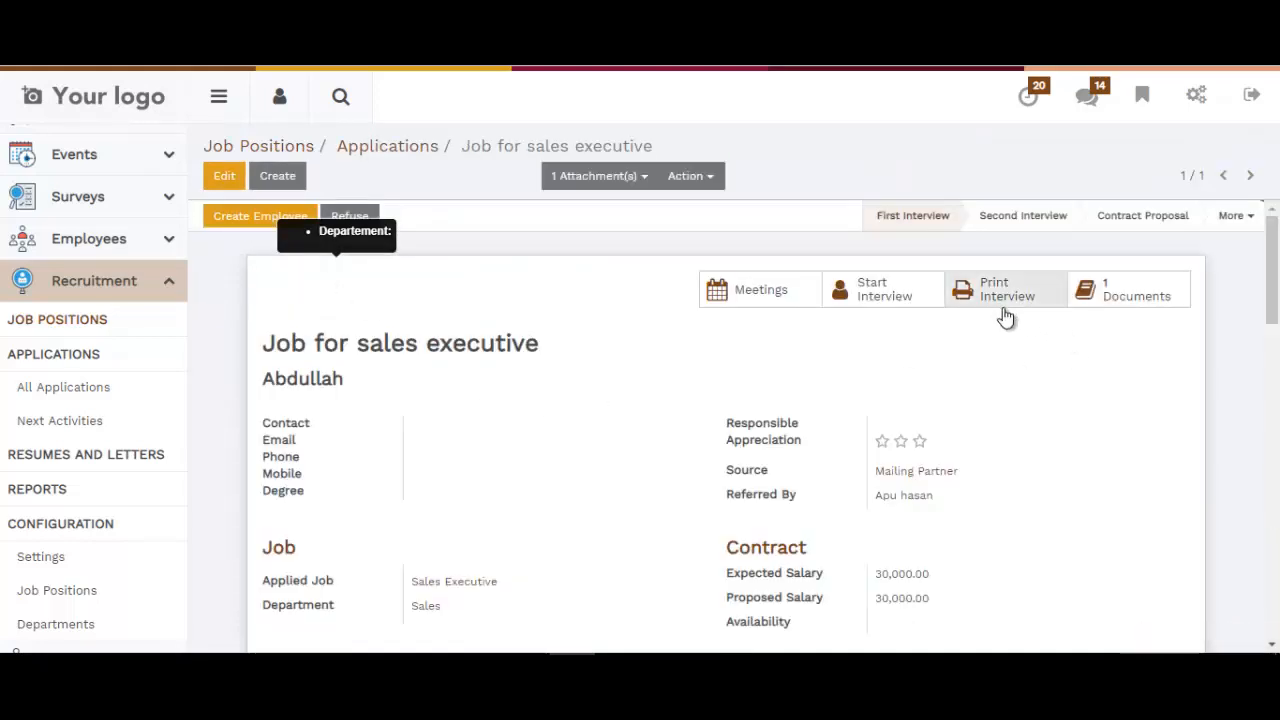
Open the printable interview of the applicant, review the submitted survey answers, and return to the application record
left_click(1003, 305)
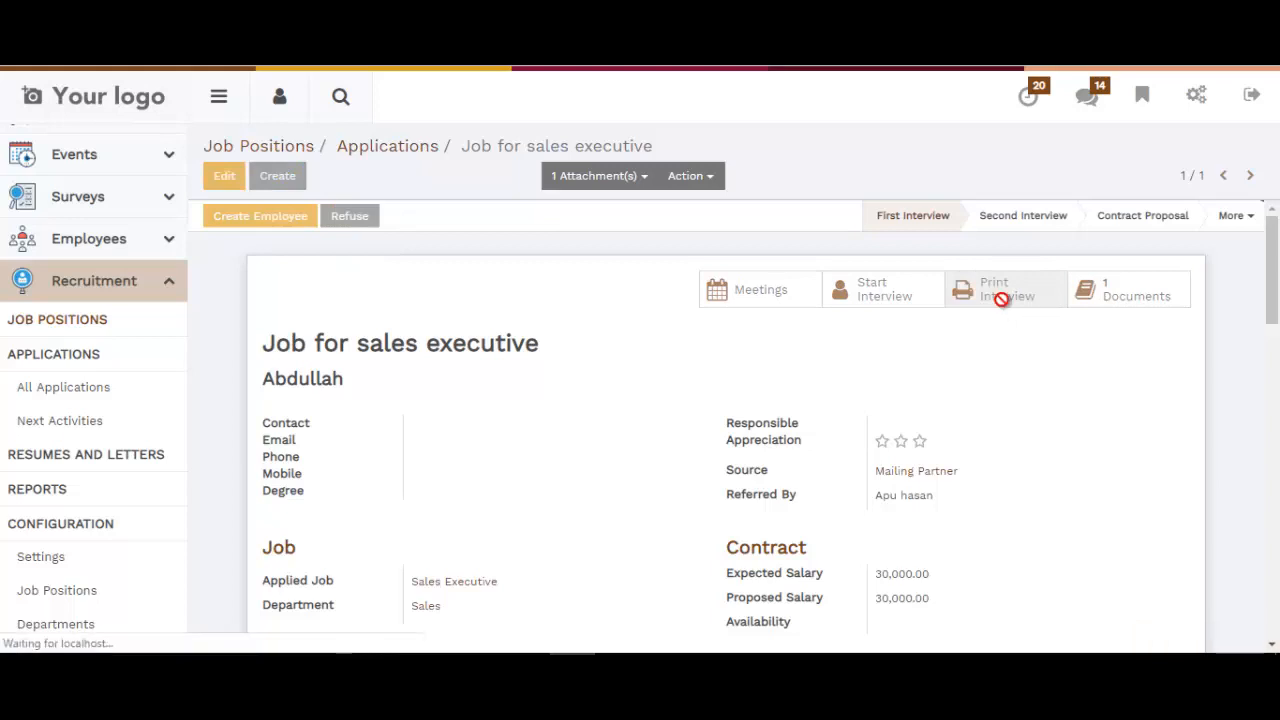
scroll(580, 471, "down", 10)
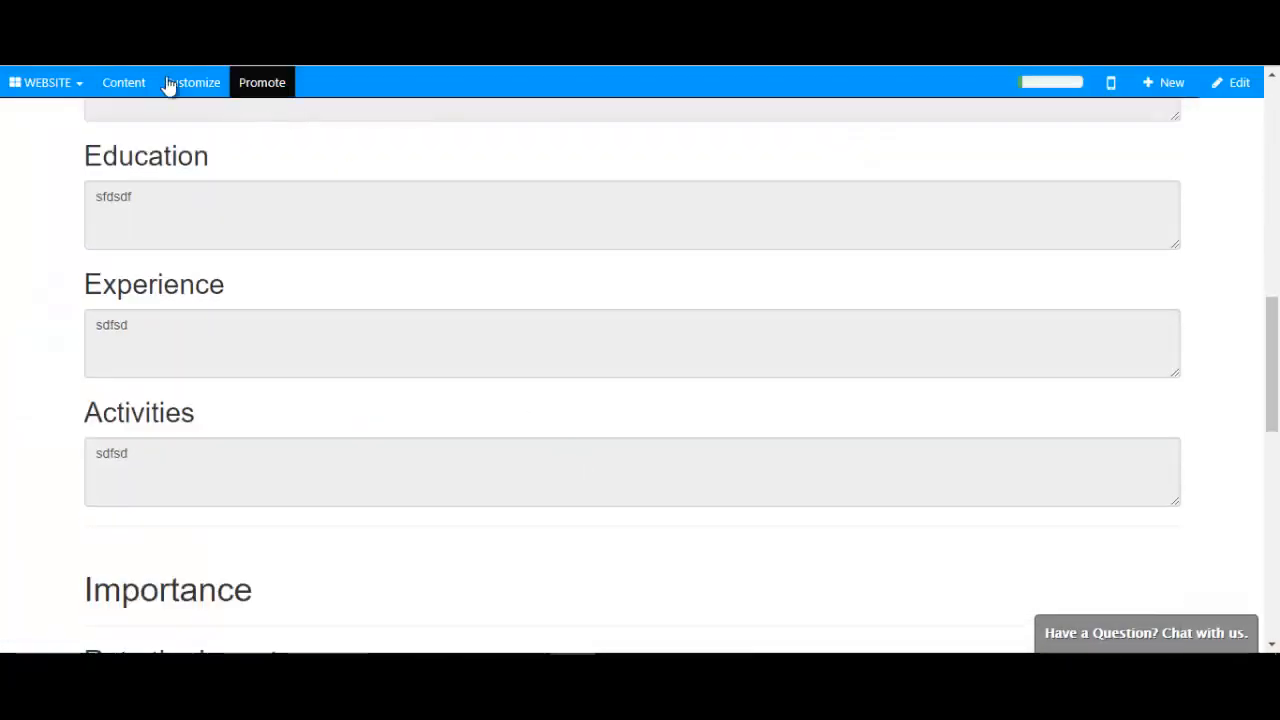
scroll(463, 560, "down", 8)
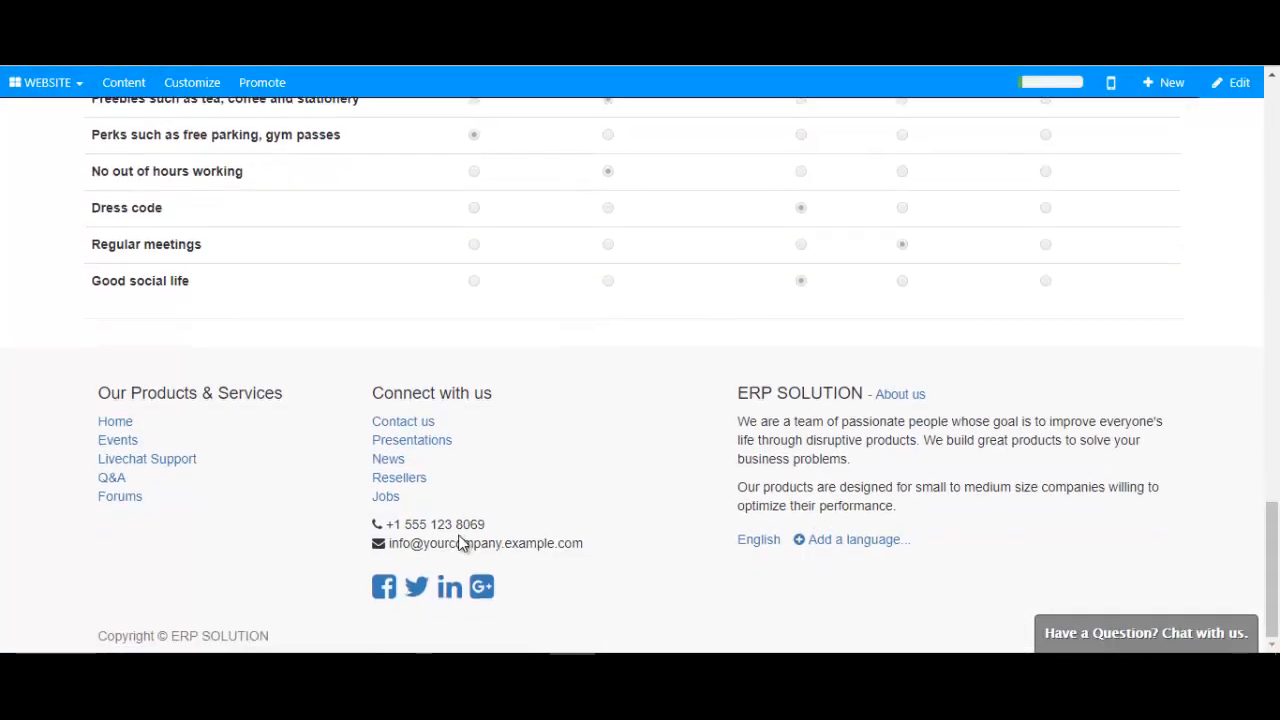
scroll(463, 560, "up", 10)
key("alt+Left")
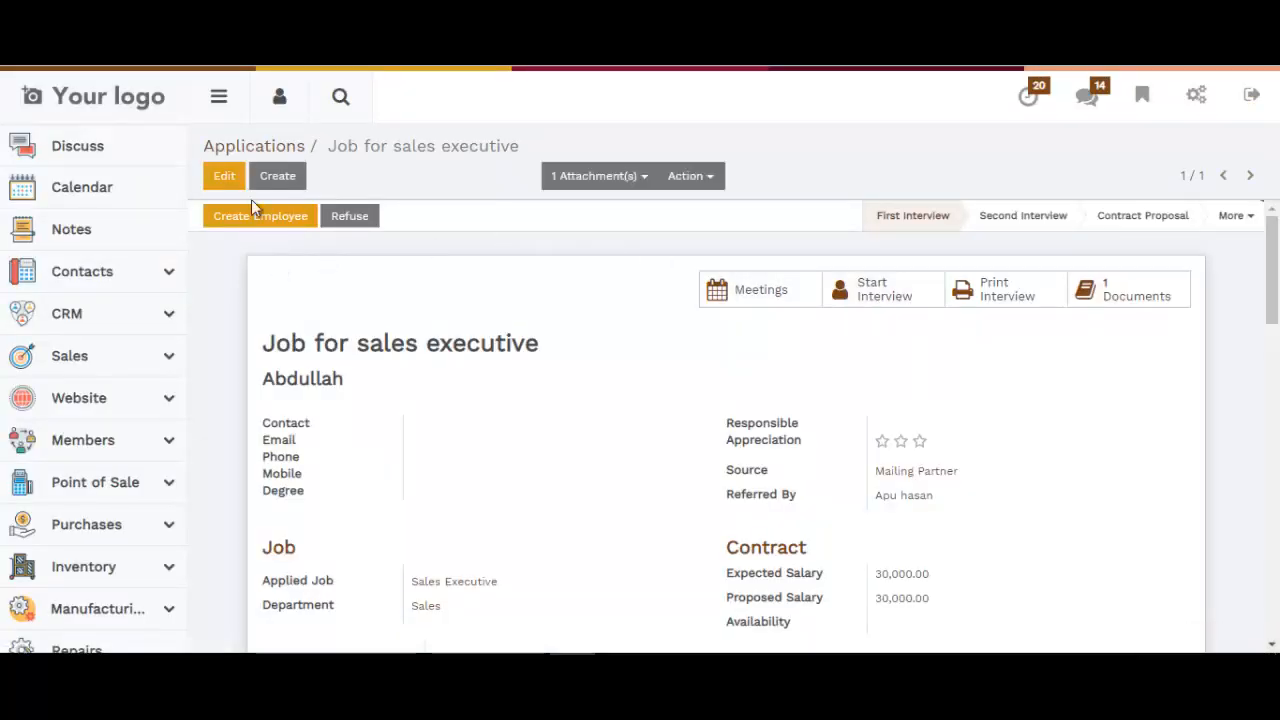
Edit the application, advance it through Second Interview to Contract Proposal, and create an employee from it
left_click(226, 176)
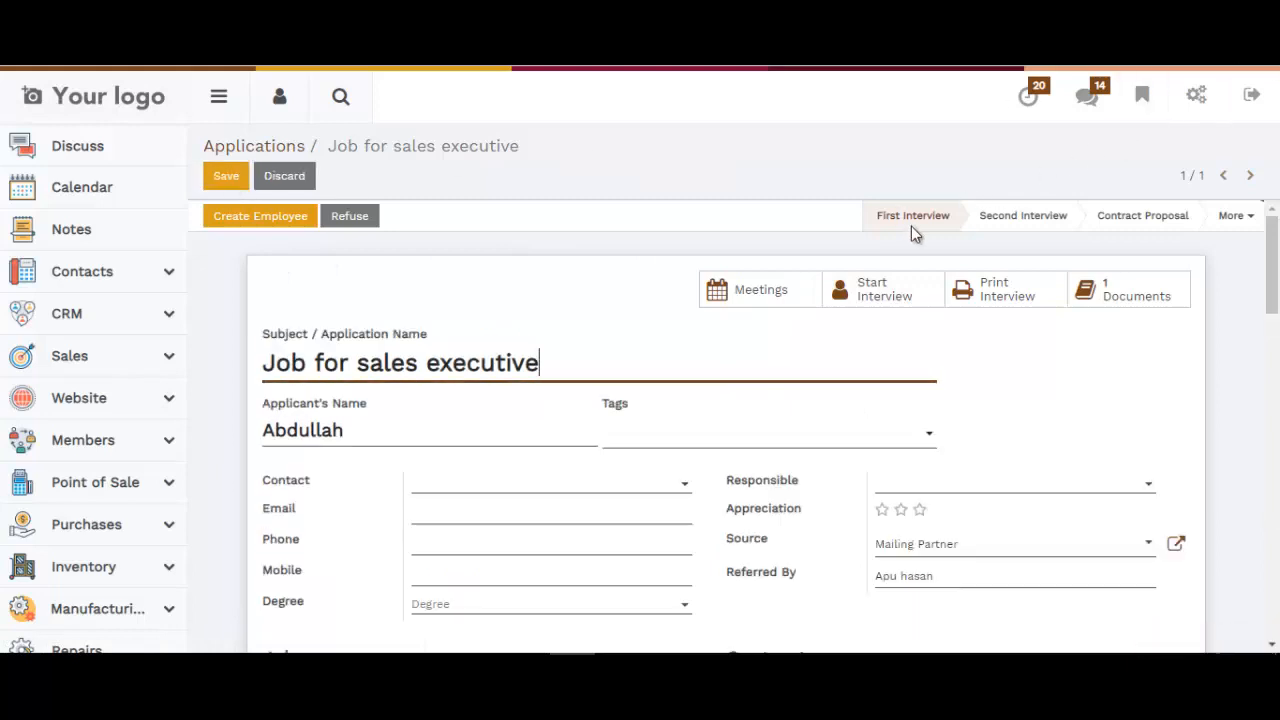
left_click(1025, 223)
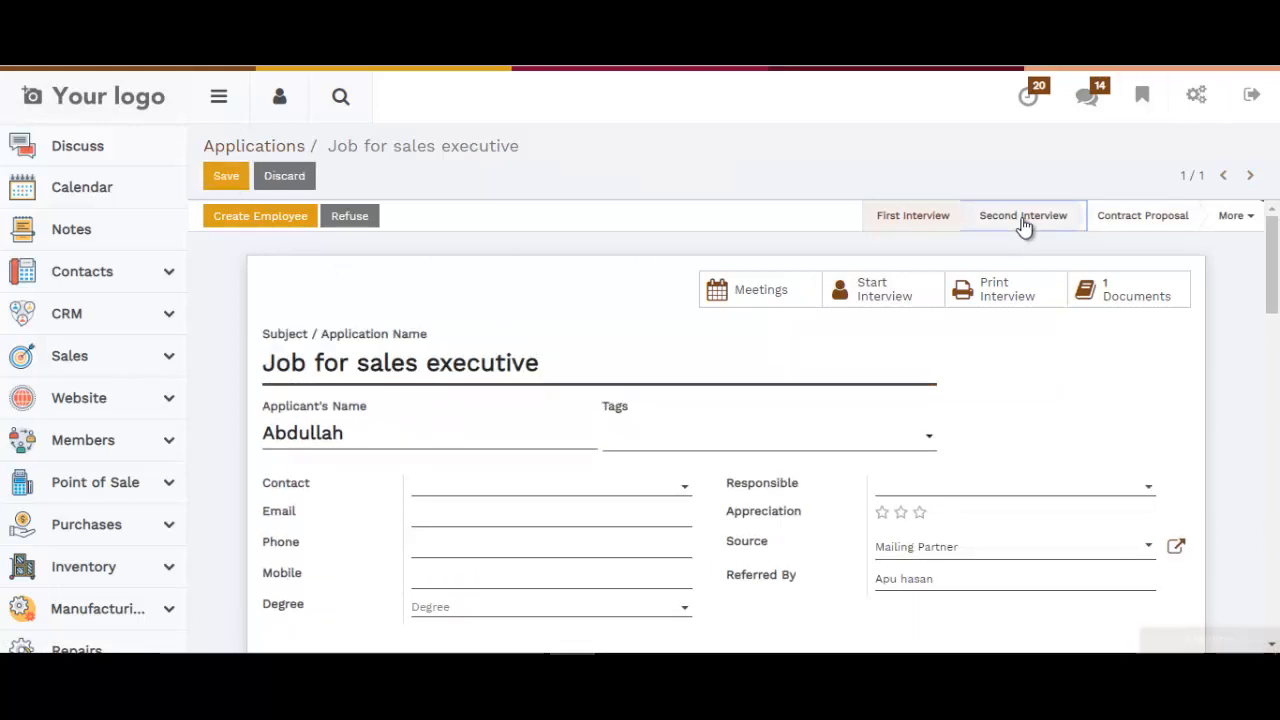
left_click(1135, 224)
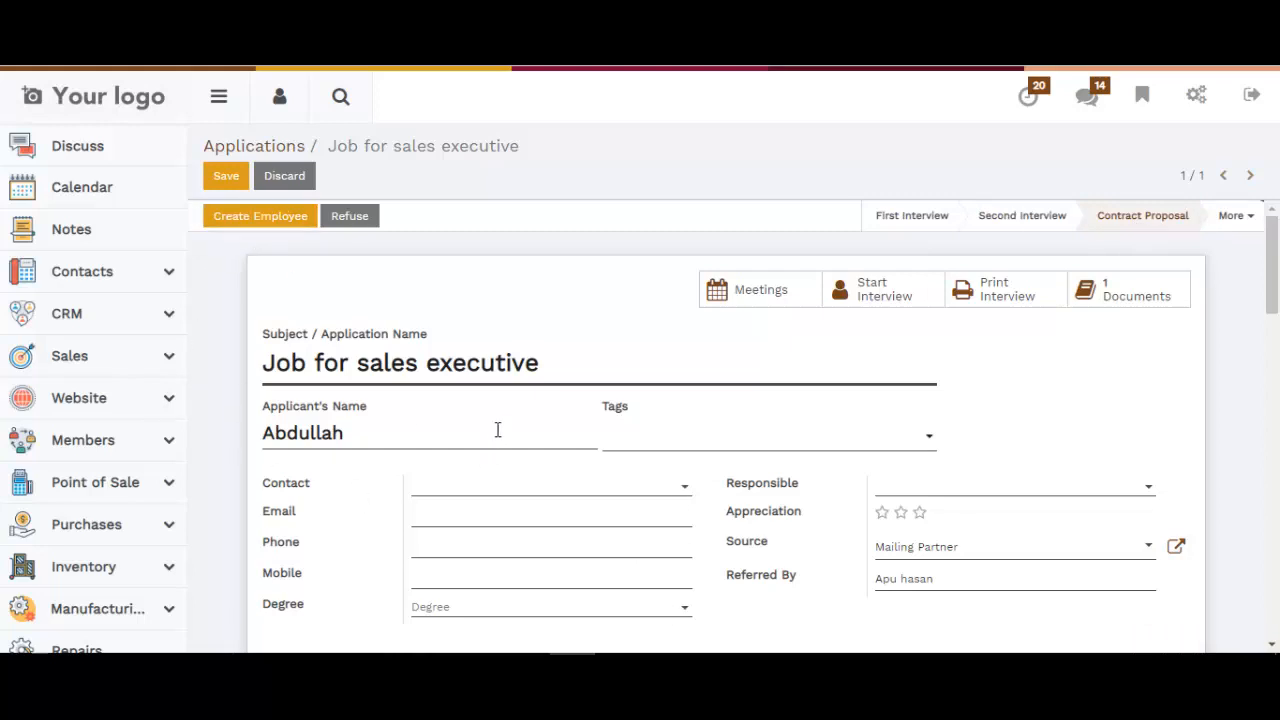
scroll(418, 387, "down", 4)
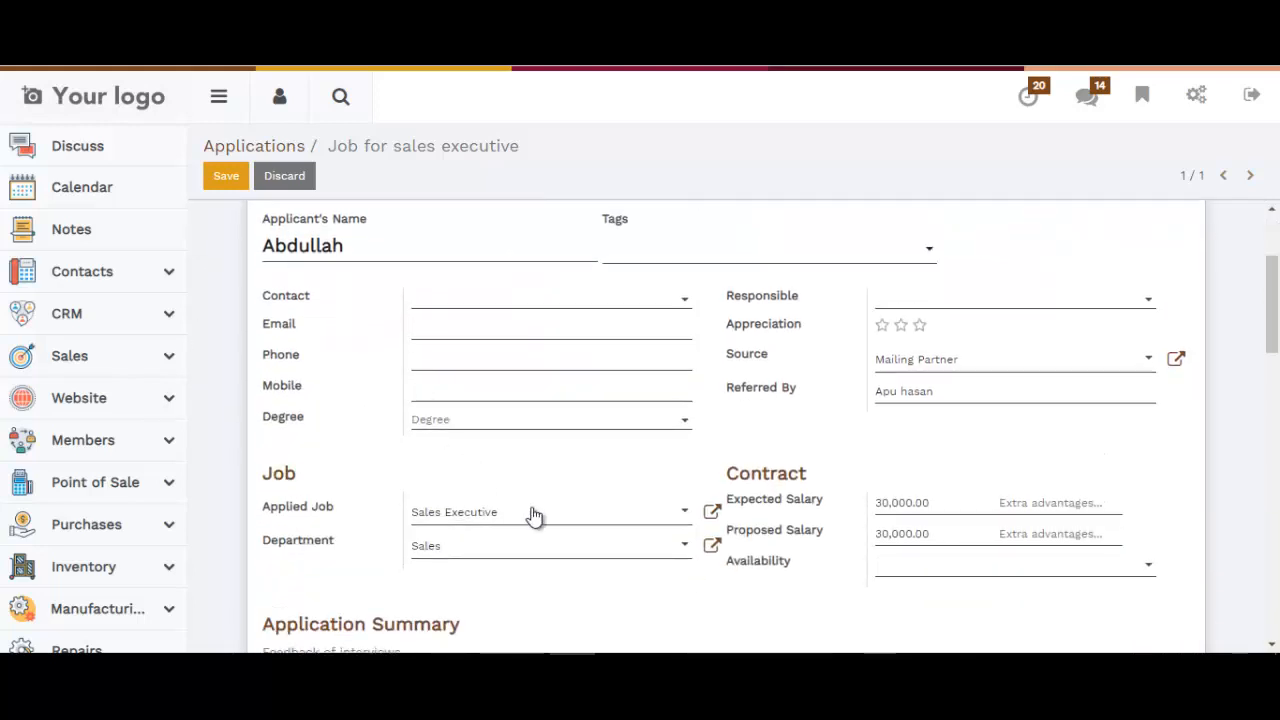
scroll(551, 531, "up", 4)
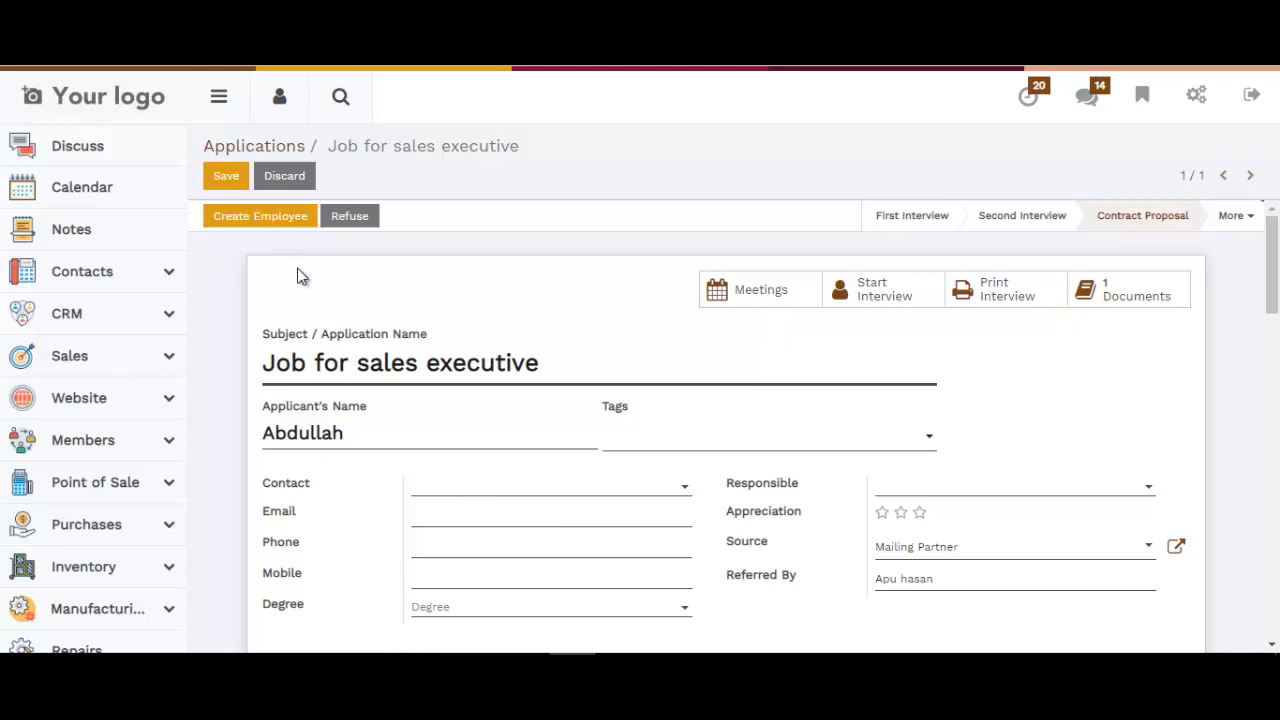
left_click(270, 218)
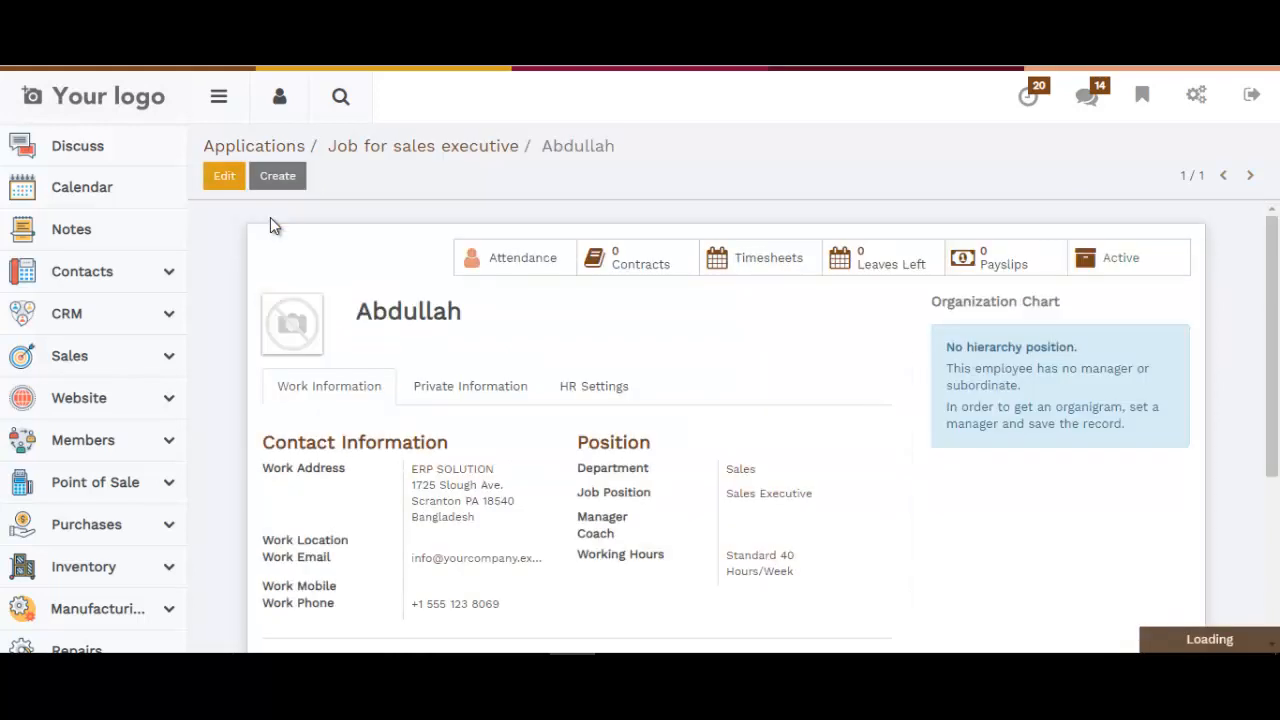
Examine the new employee record's work information, private information, HR settings and message log
scroll(585, 478, "down", 2)
scroll(650, 482, "up", 2)
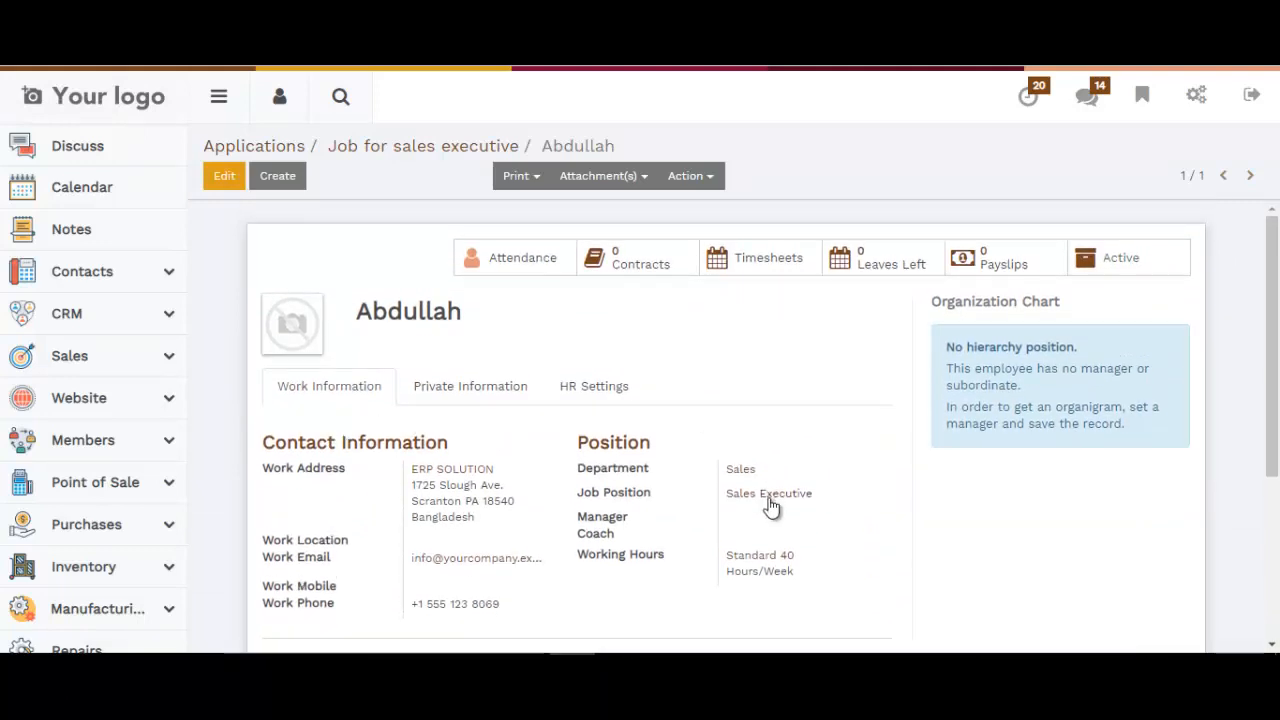
scroll(795, 530, "down", 2)
scroll(740, 500, "up", 2)
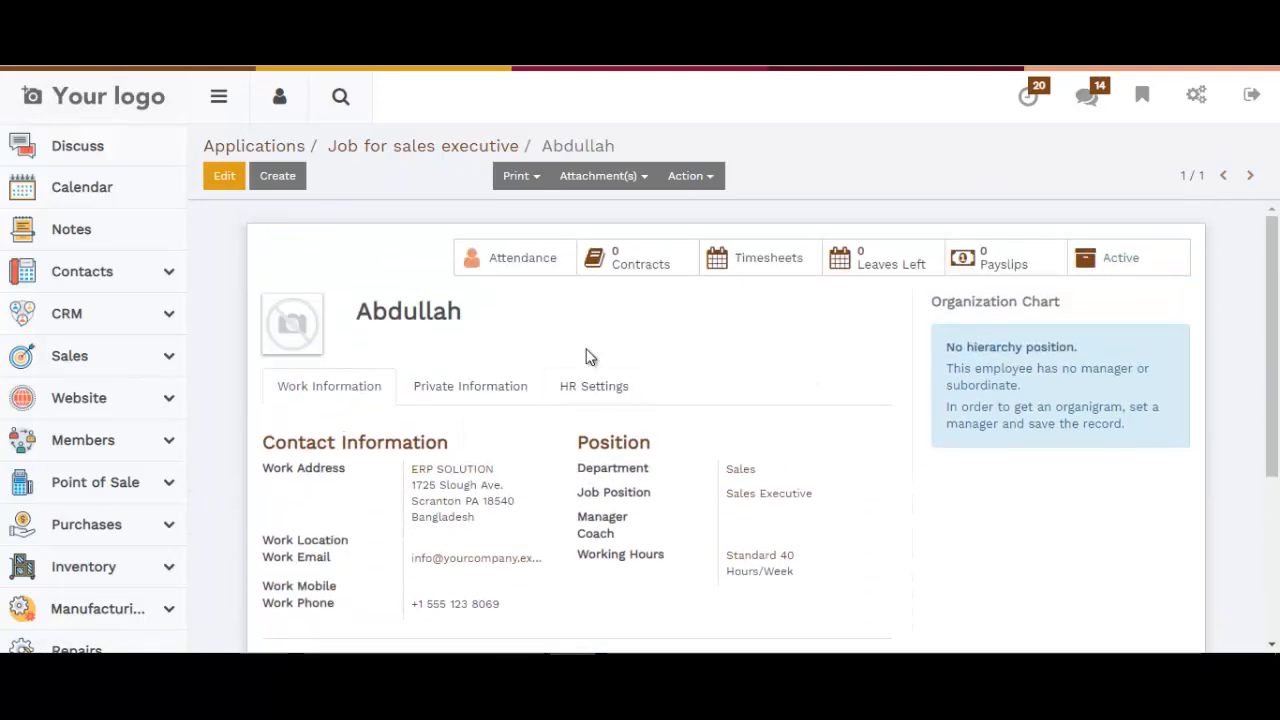
left_click(472, 398)
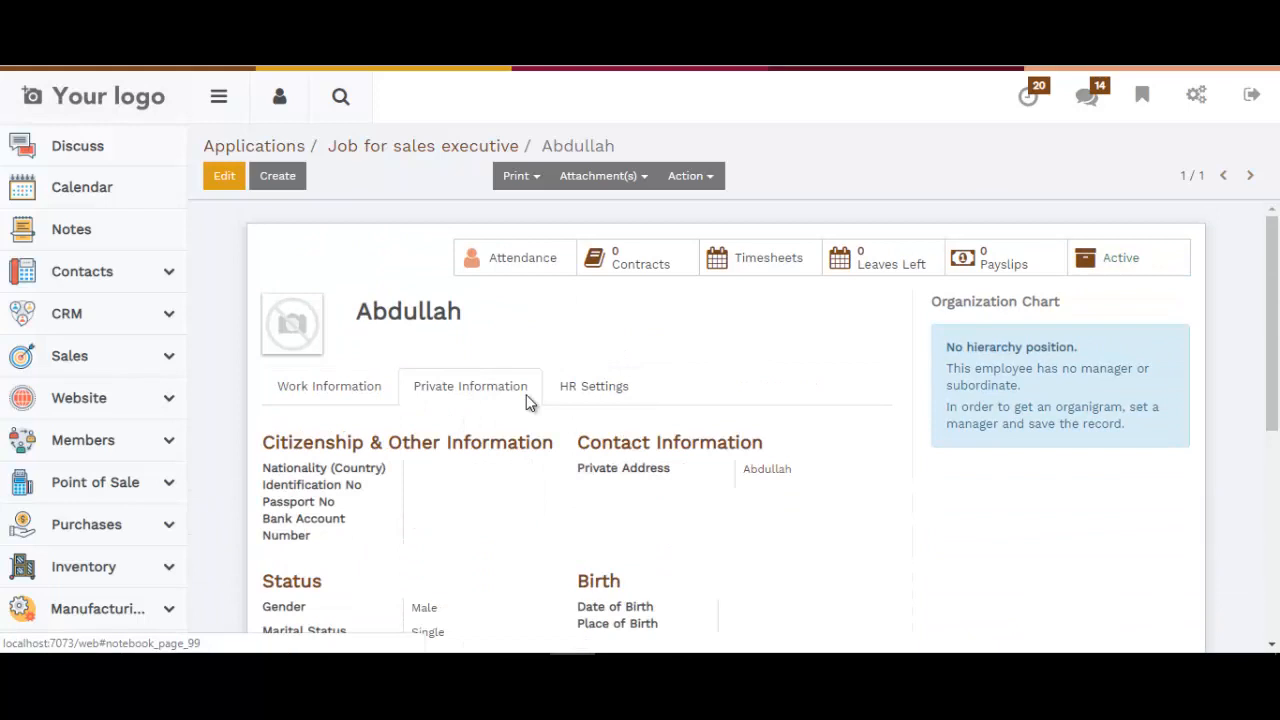
left_click(578, 392)
scroll(290, 280, "down", 2)
scroll(330, 320, "up", 2)
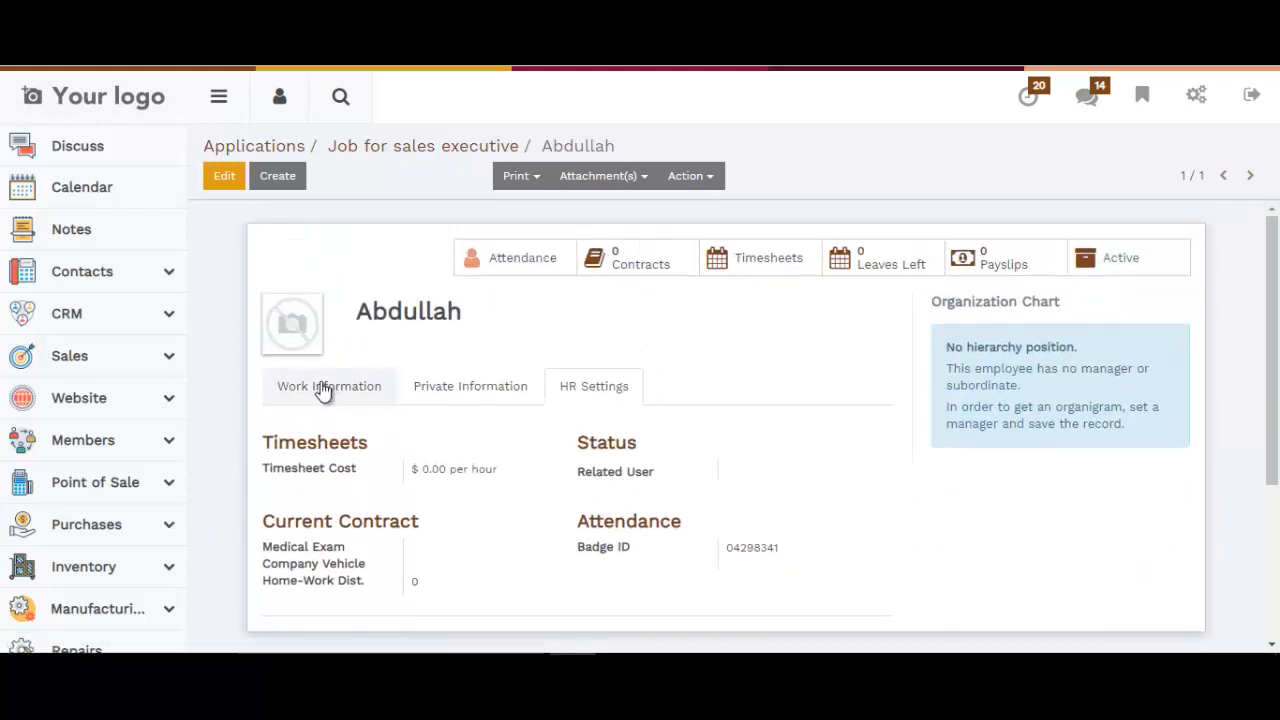
left_click(323, 386)
scroll(420, 449, "down", 3)
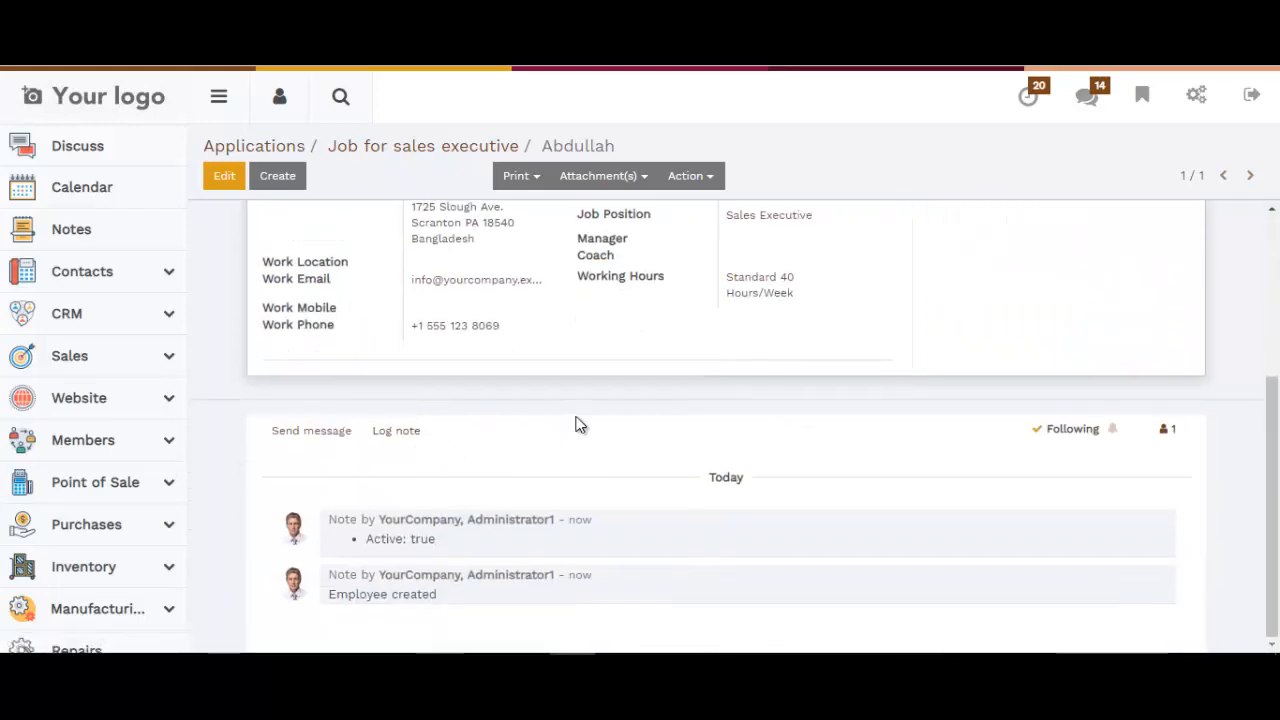
scroll(575, 425, "up", 3)
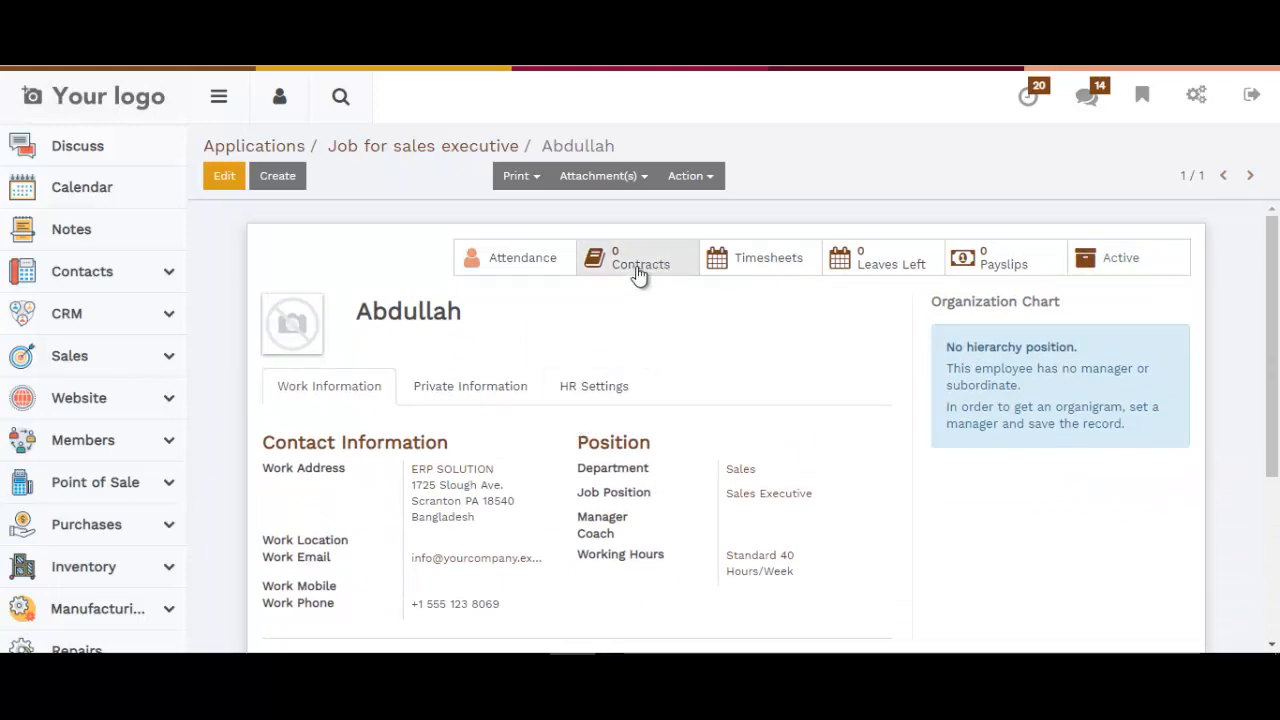
Create a new contract from the employee's record, entering the employee's first name followed by "contract" as the contract reference
left_click(647, 266)
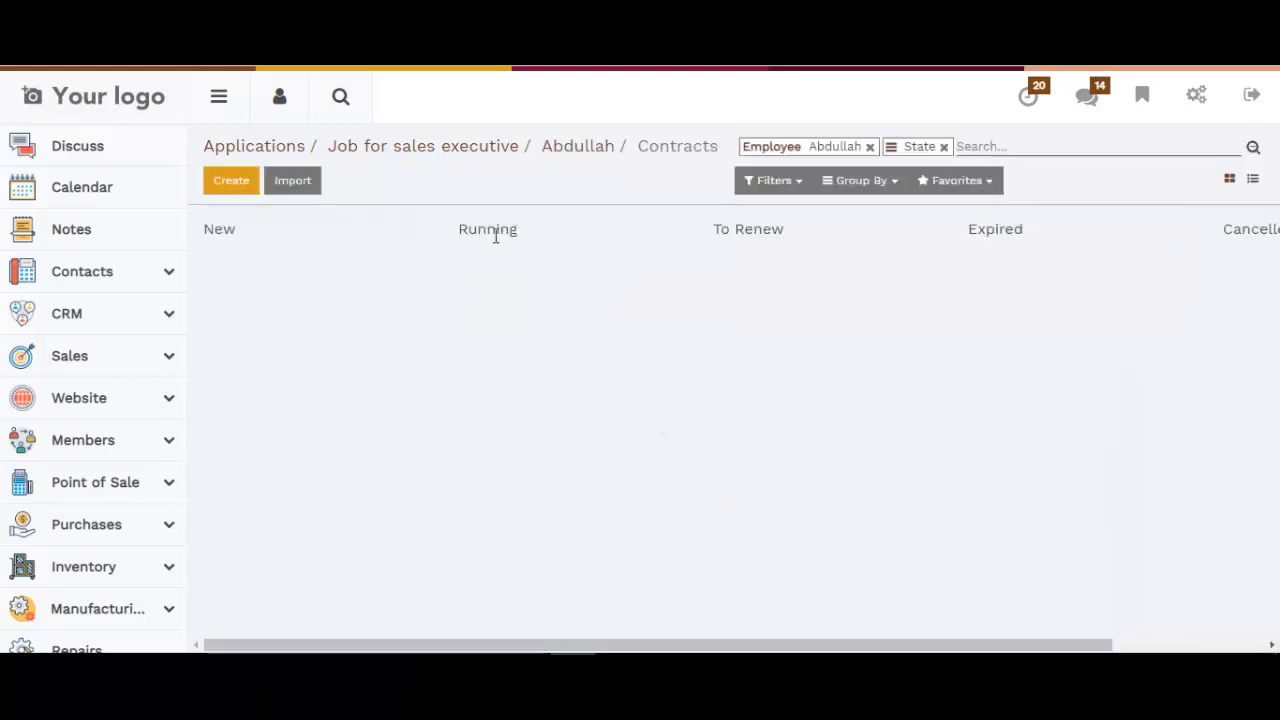
left_click(232, 186)
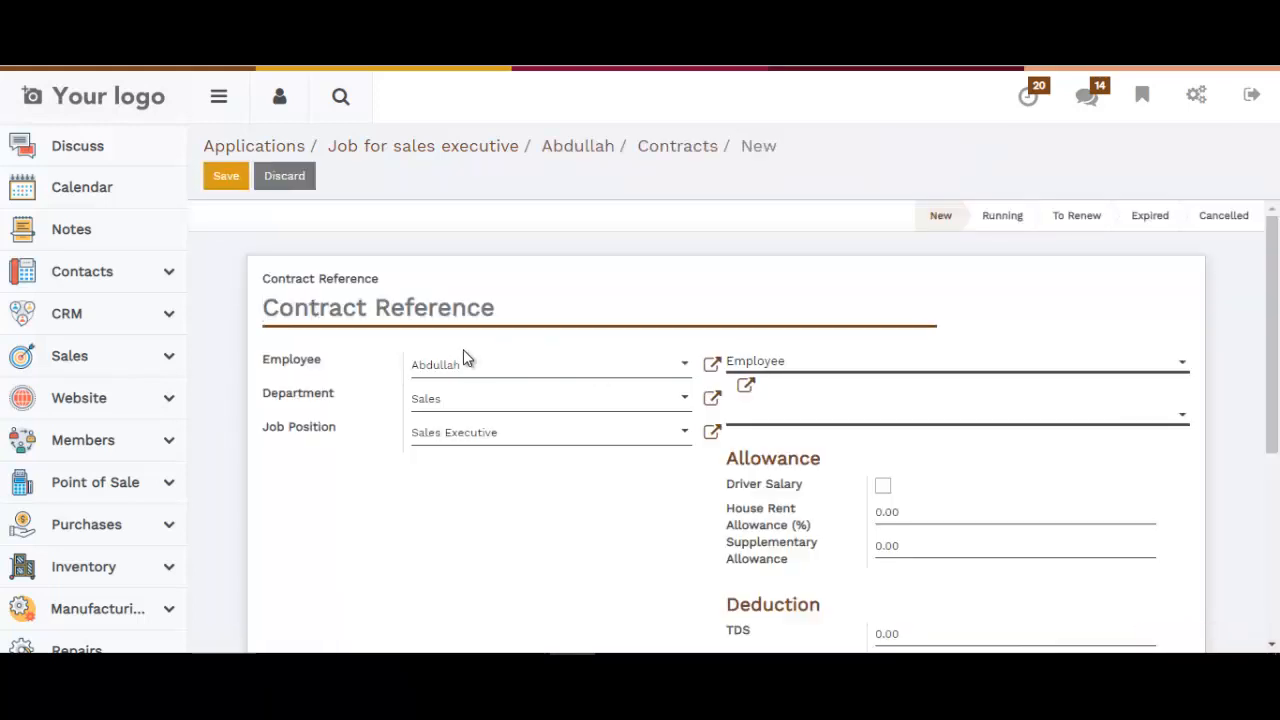
left_click(390, 300)
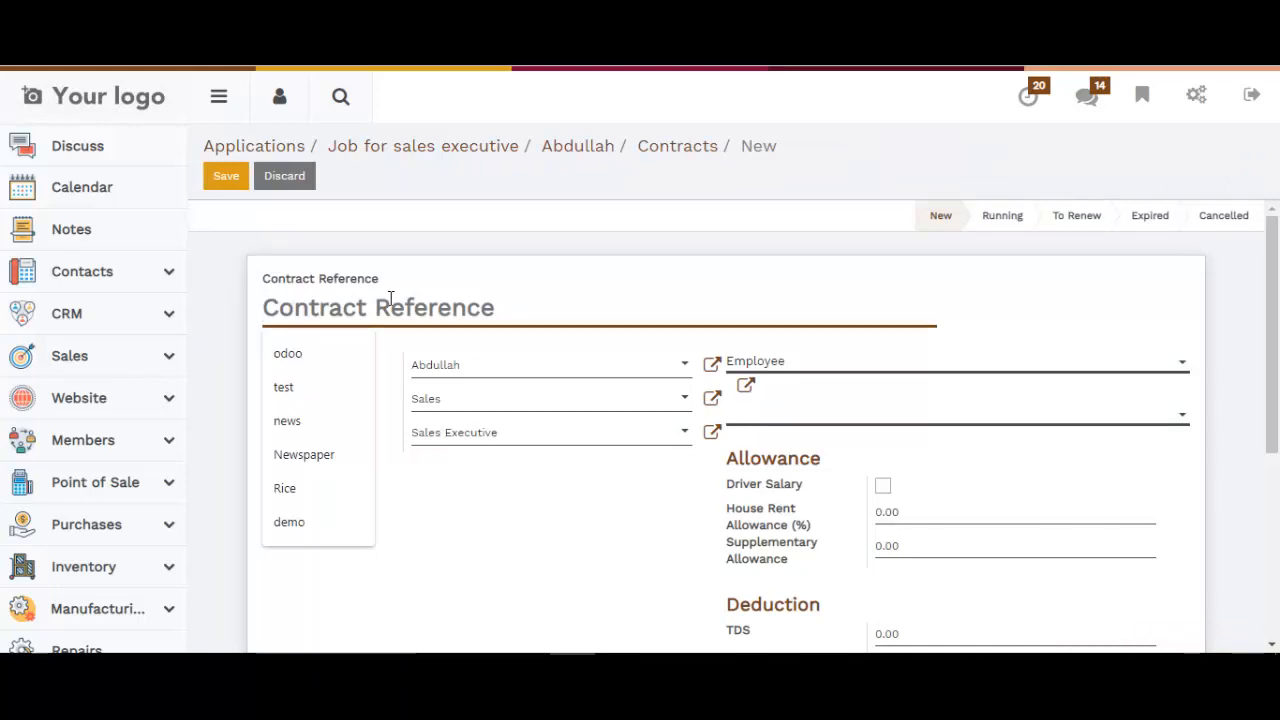
type("abdullah ")
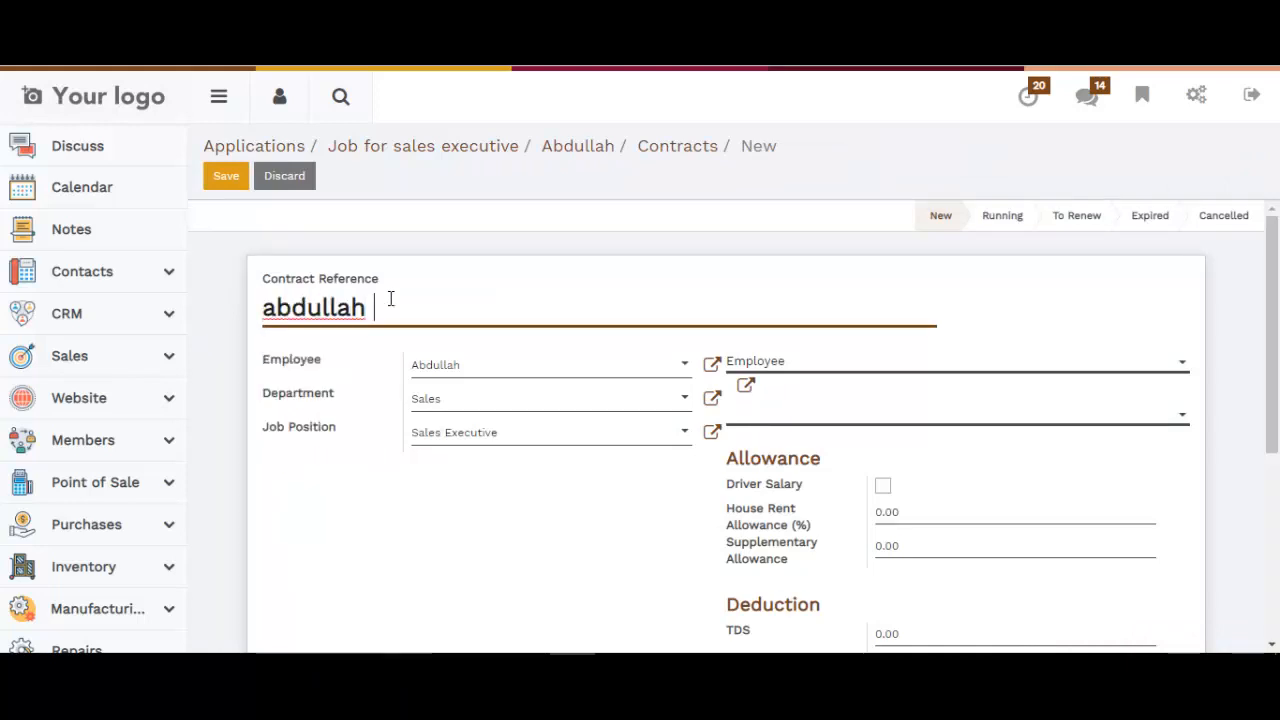
type("contract")
Choose Marketing Executive as the contract's salary structure and set the monthly wage to 20000
left_click(800, 428)
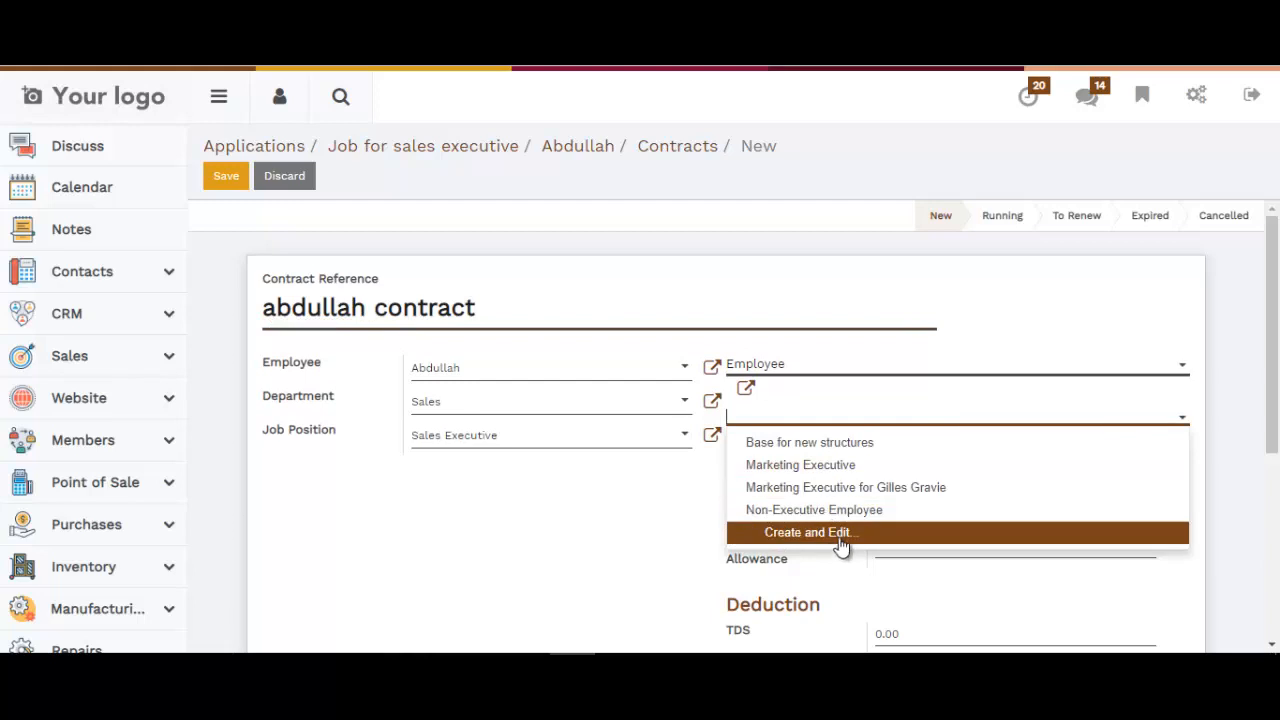
left_click(812, 468)
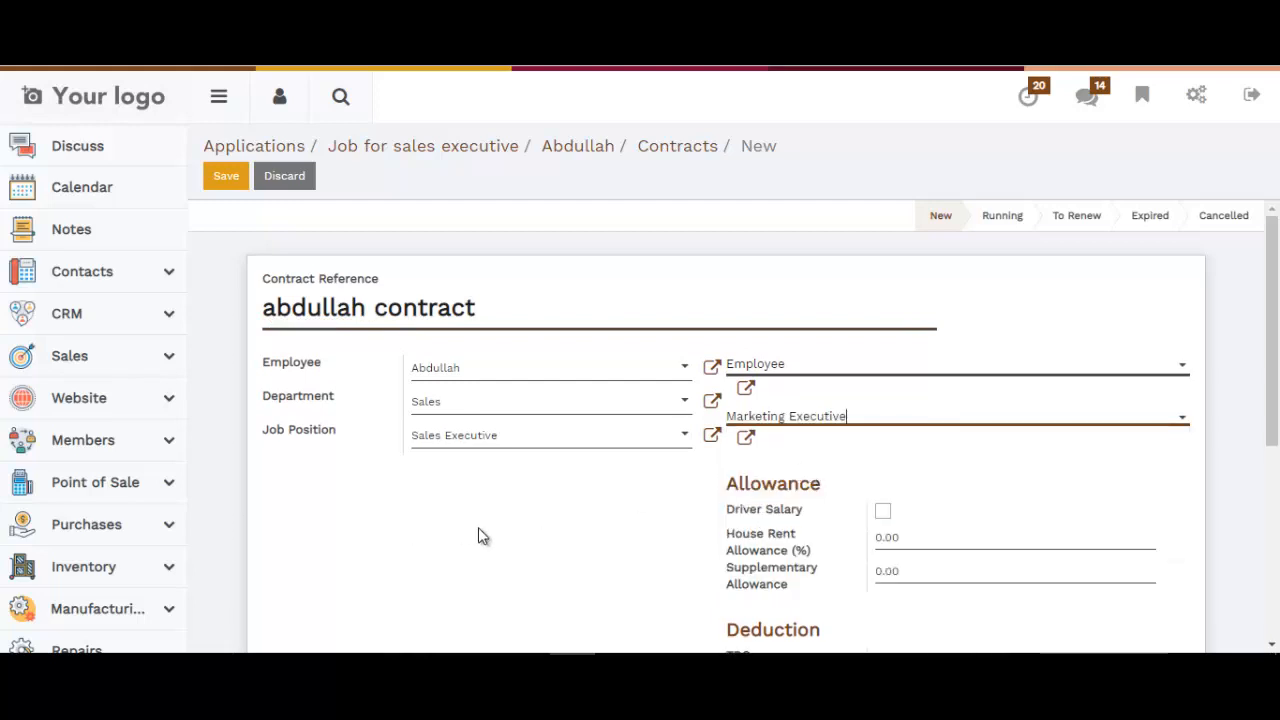
scroll(650, 507, "down", 1)
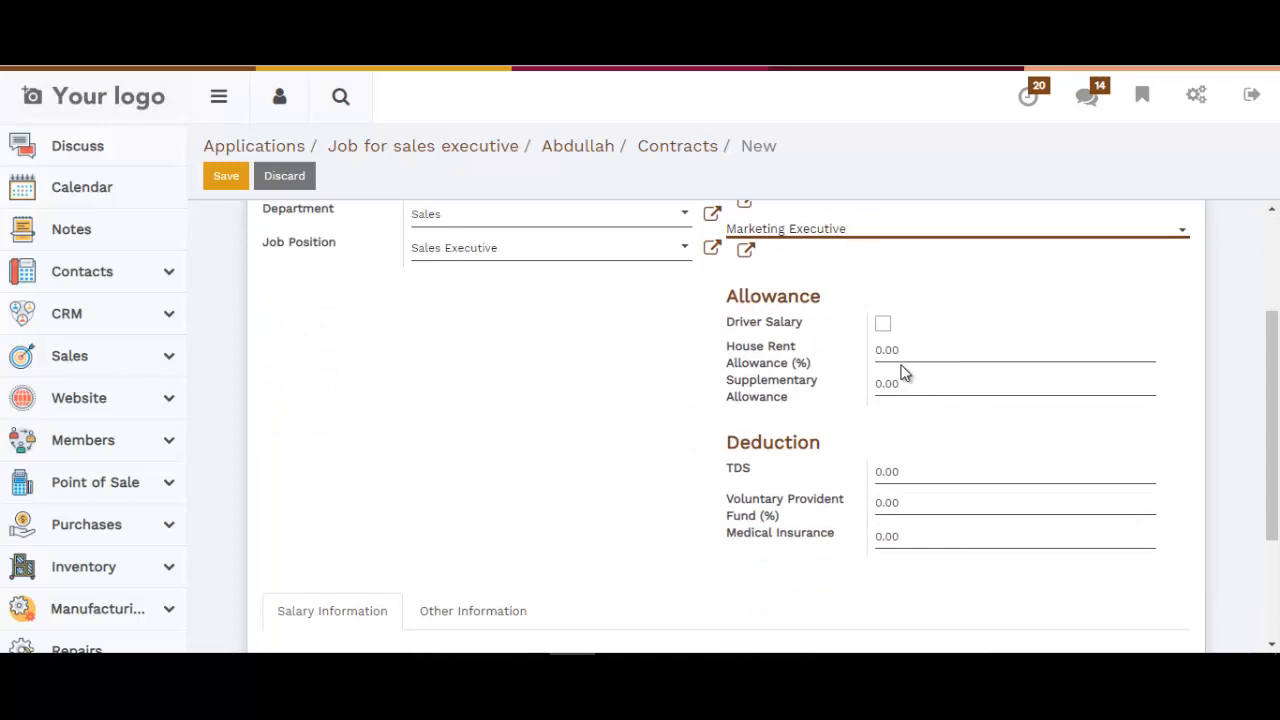
scroll(617, 488, "down", 1)
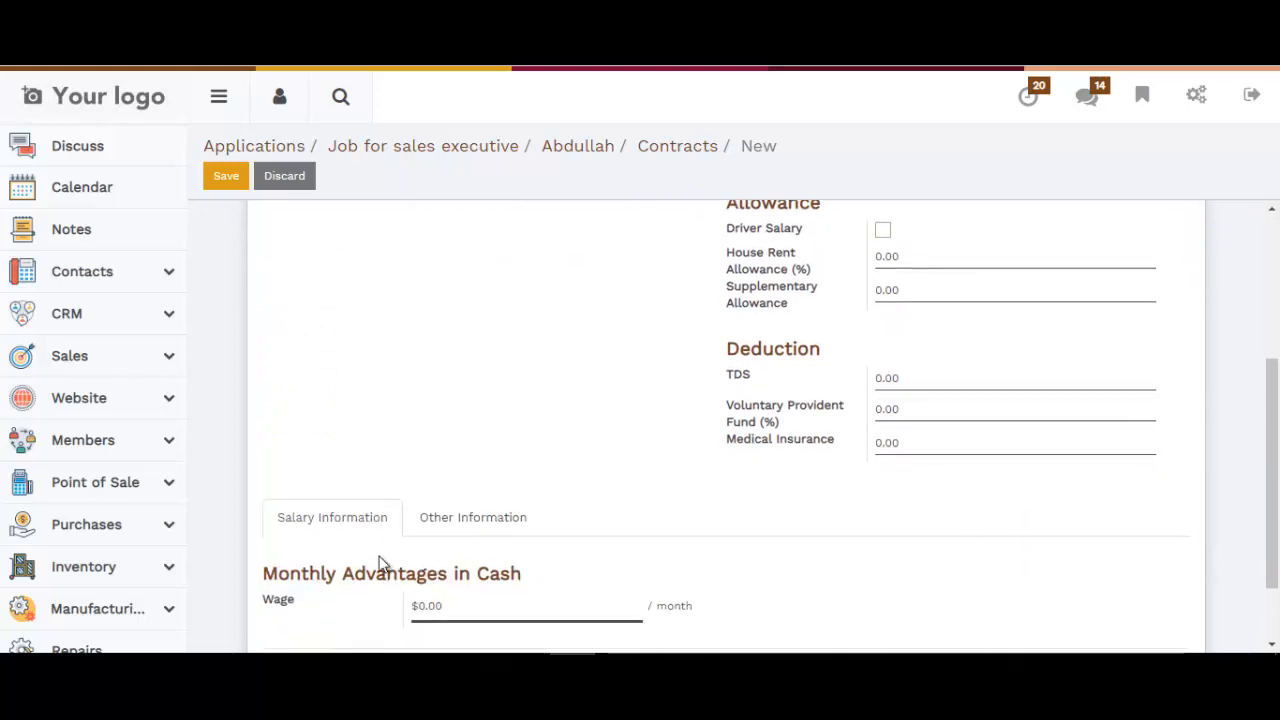
left_click(443, 606)
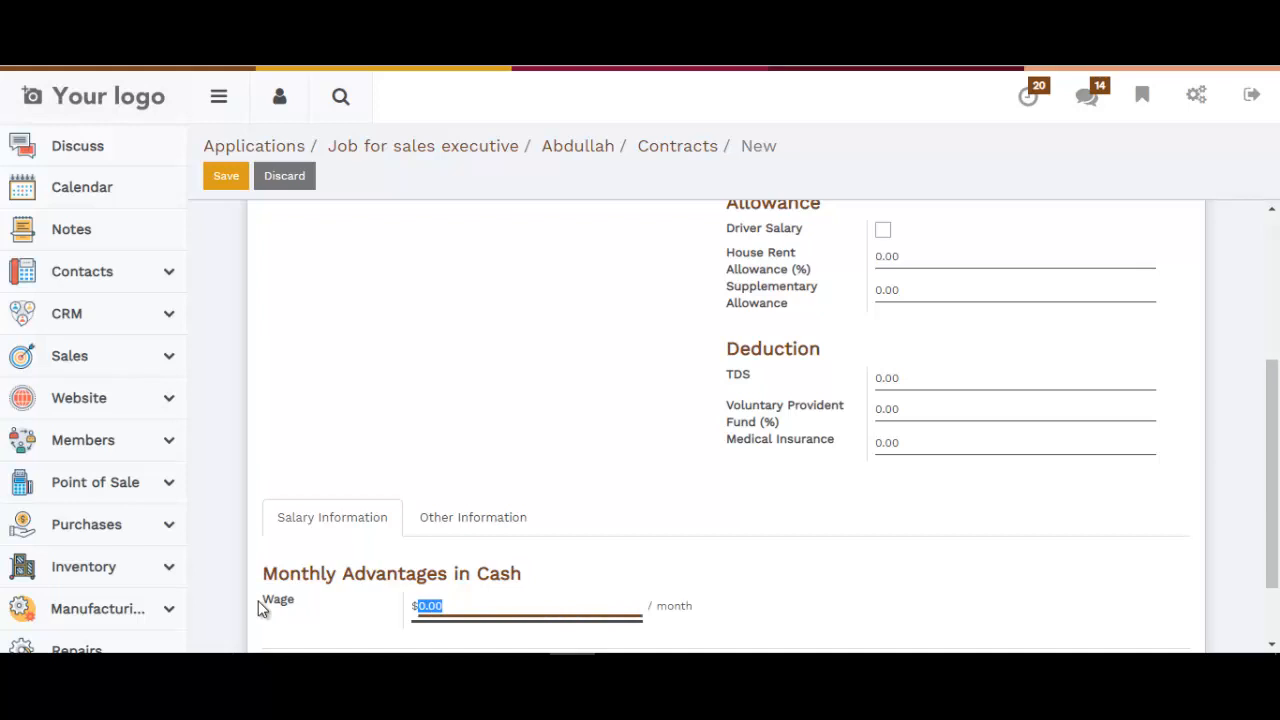
type("20000")
scroll(831, 526, "up", 2)
scroll(467, 478, "down", 3)
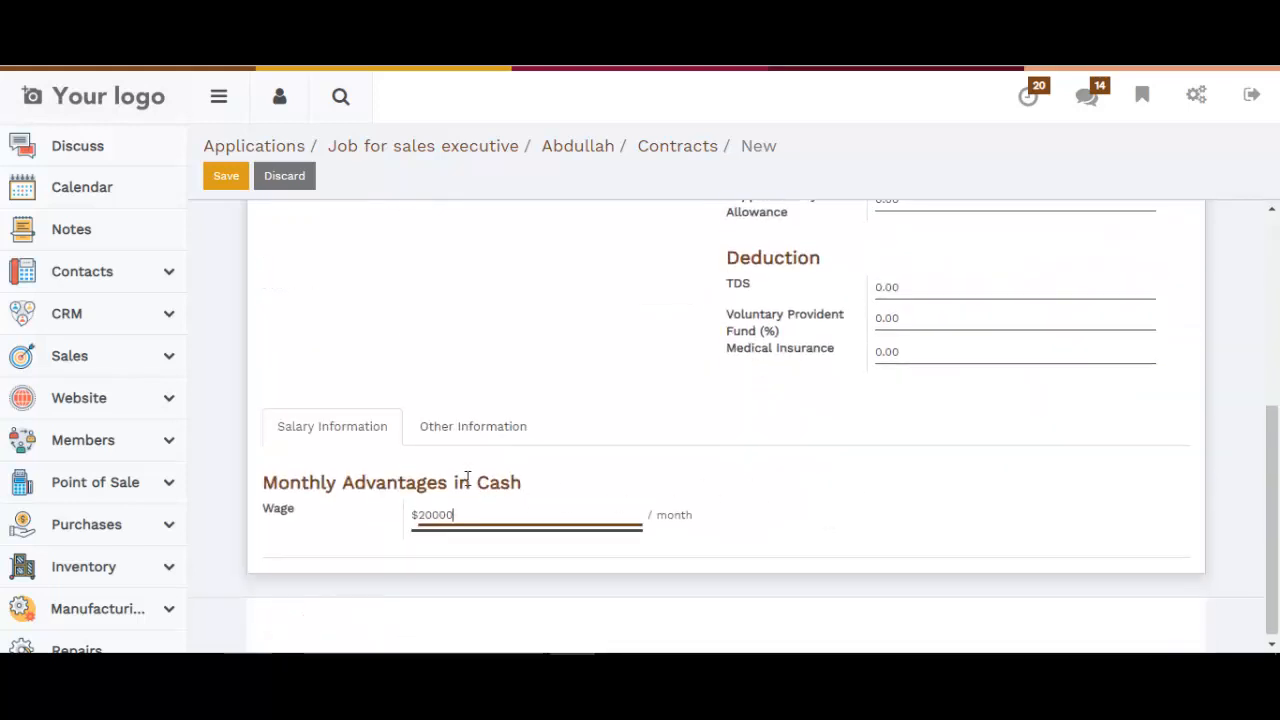
Set the contract's start date to 11/20/2018 and check the available scheduled pay and working schedule options
left_click(450, 436)
scroll(434, 486, "down", 3)
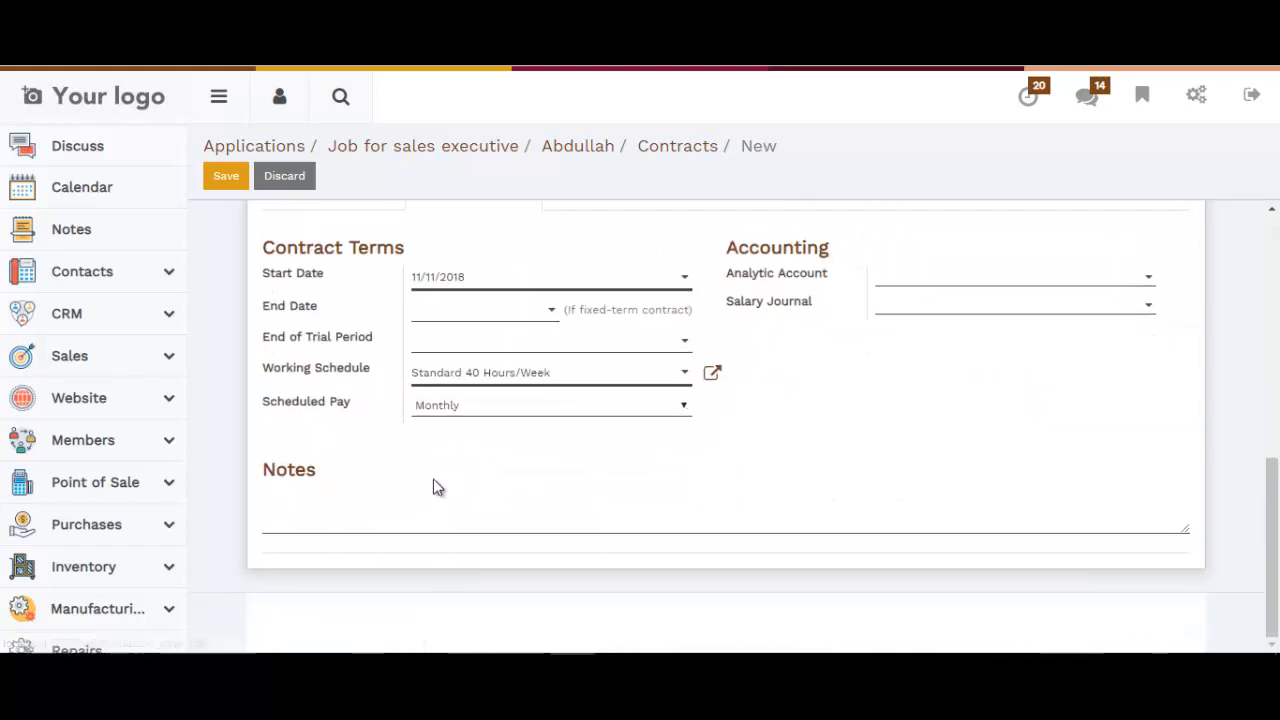
left_click(425, 278)
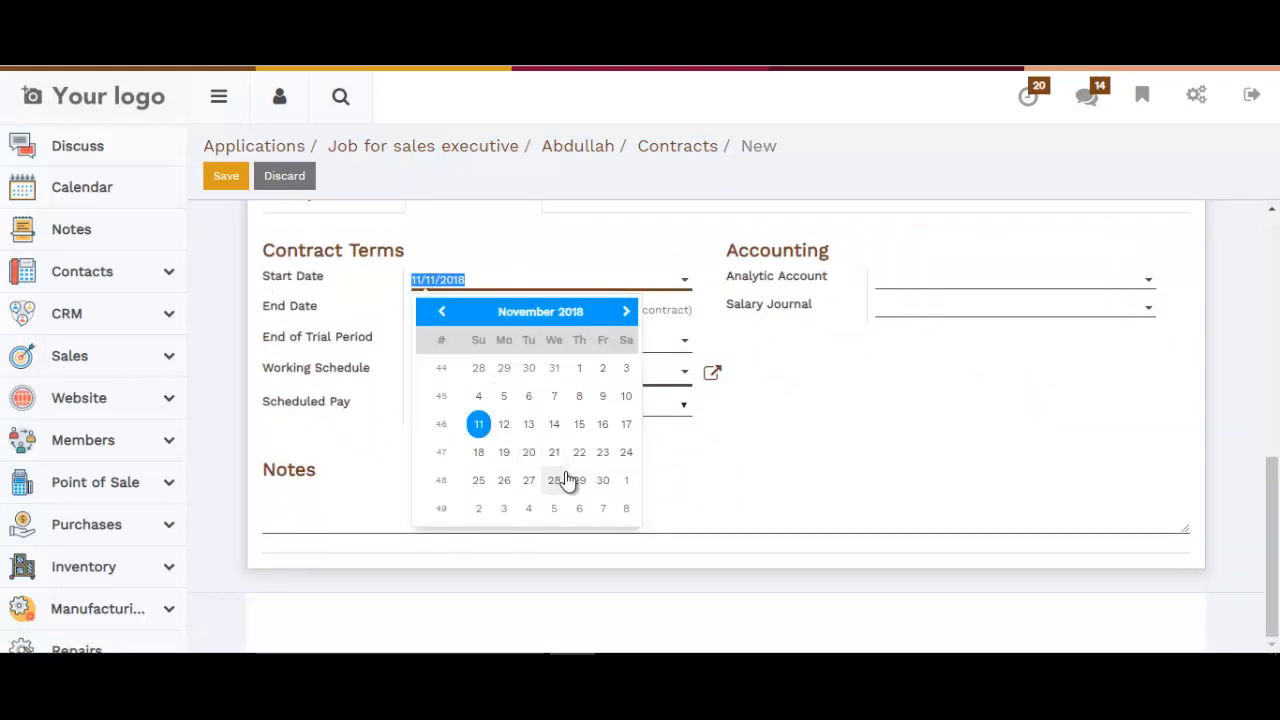
left_click(529, 453)
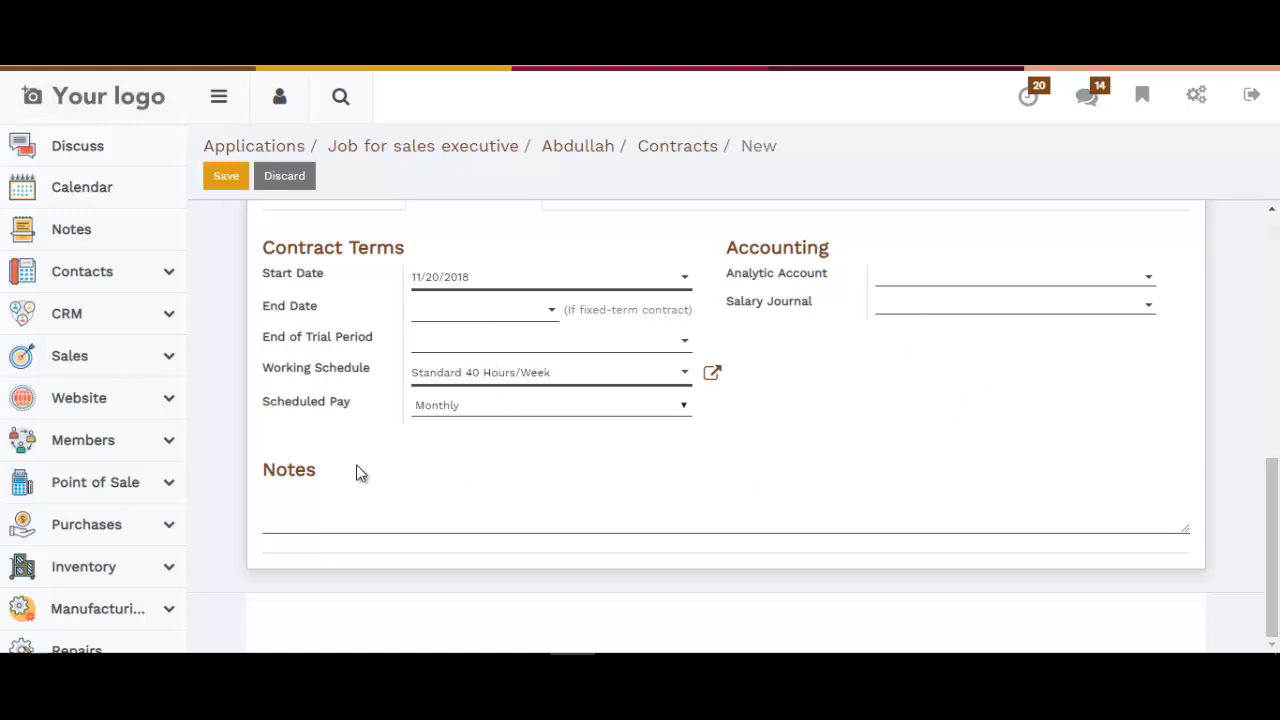
left_click(429, 405)
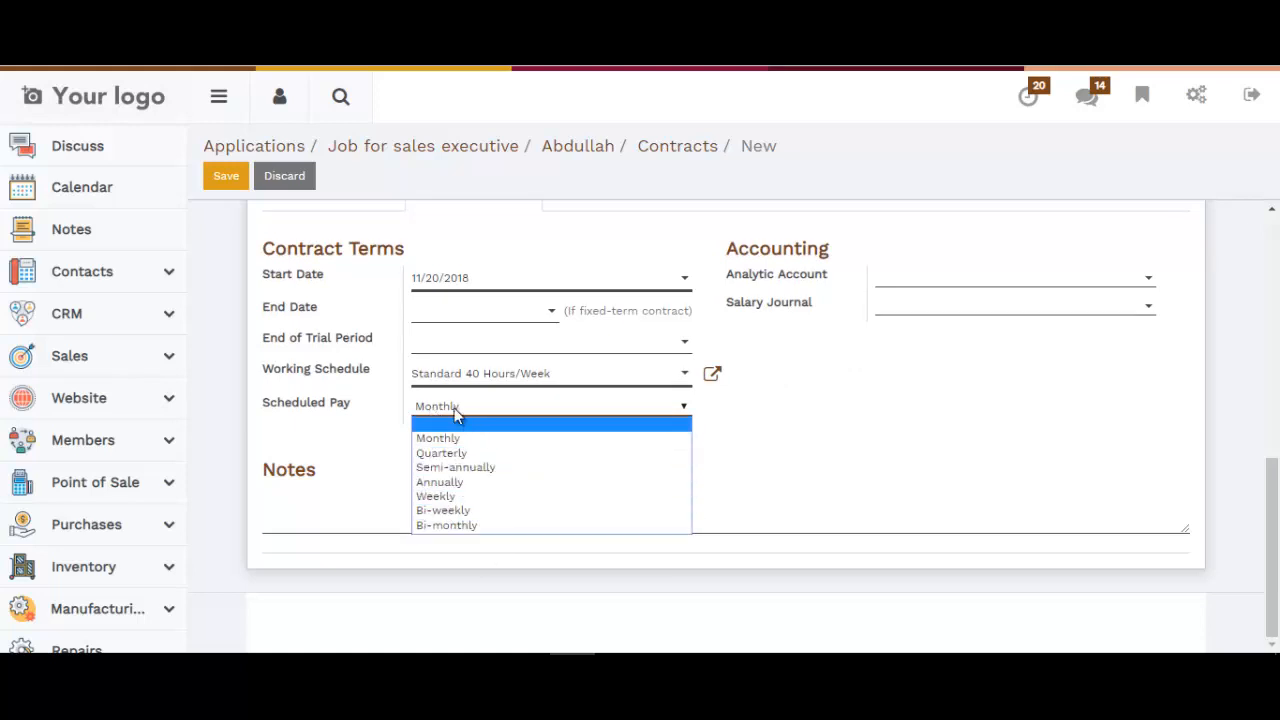
left_click(811, 424)
left_click(503, 376)
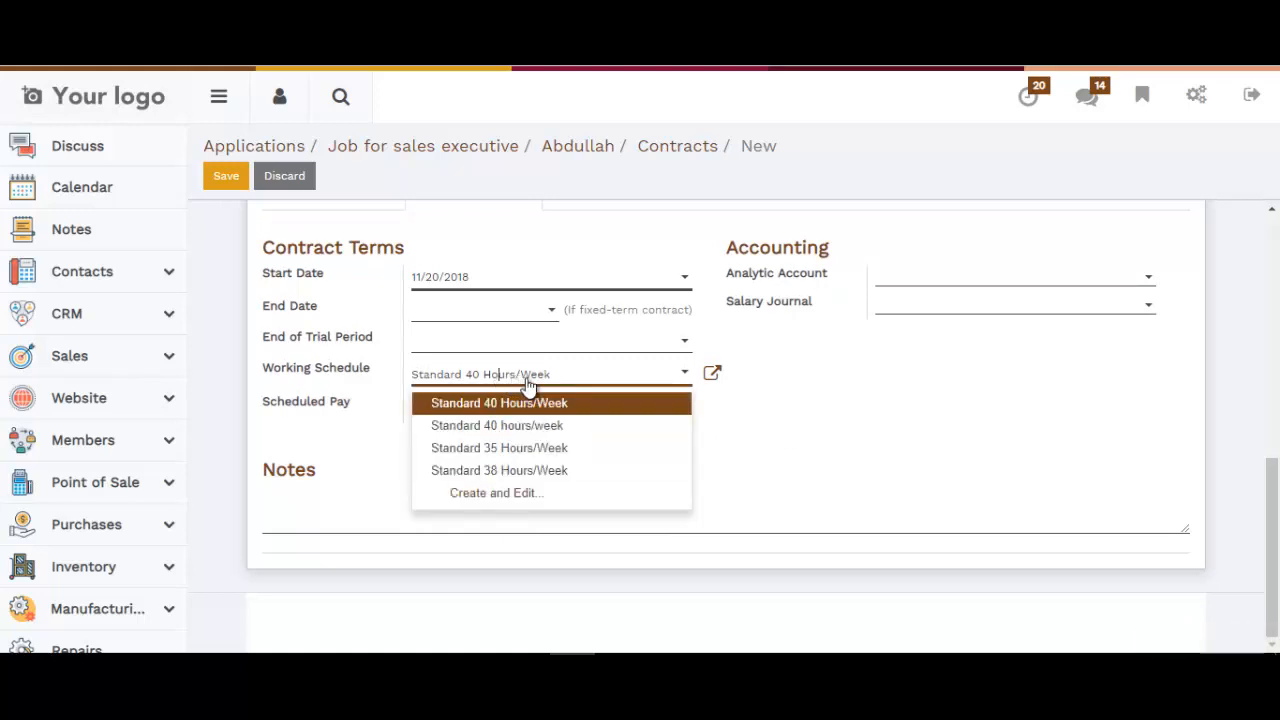
left_click(865, 443)
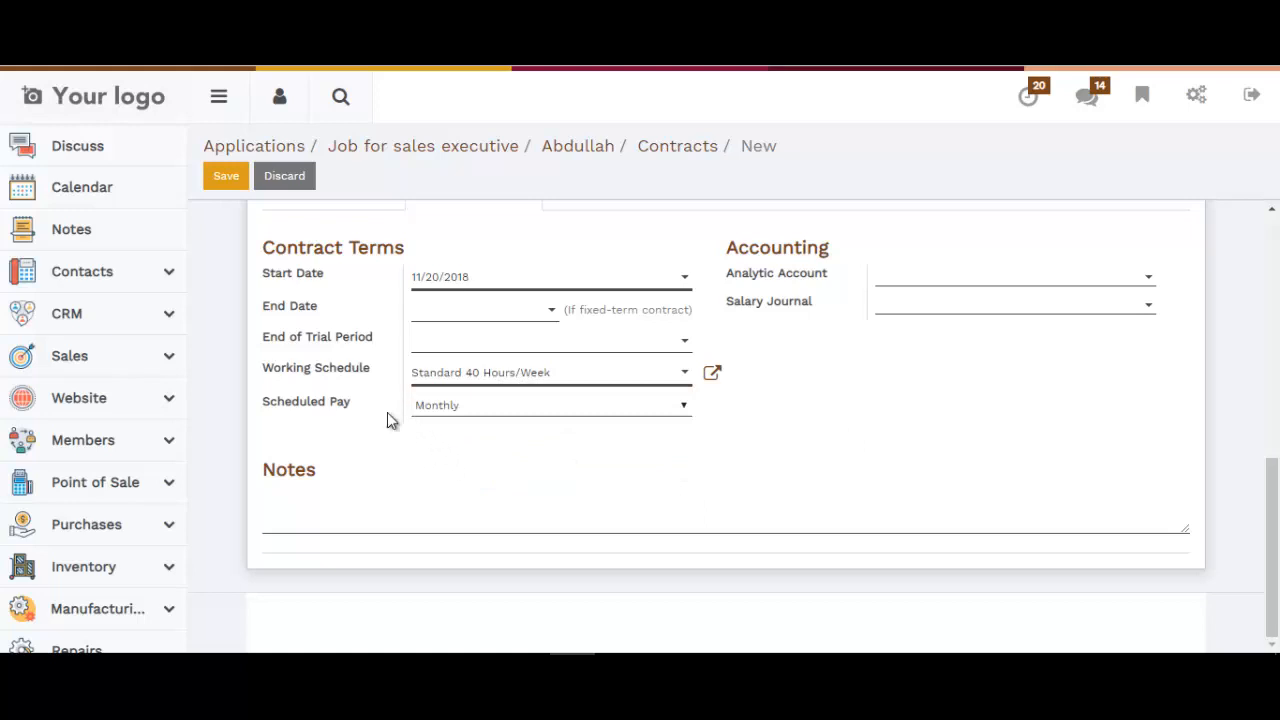
Save the contract and return to the employee's contracts overview
scroll(300, 330, "up", 10)
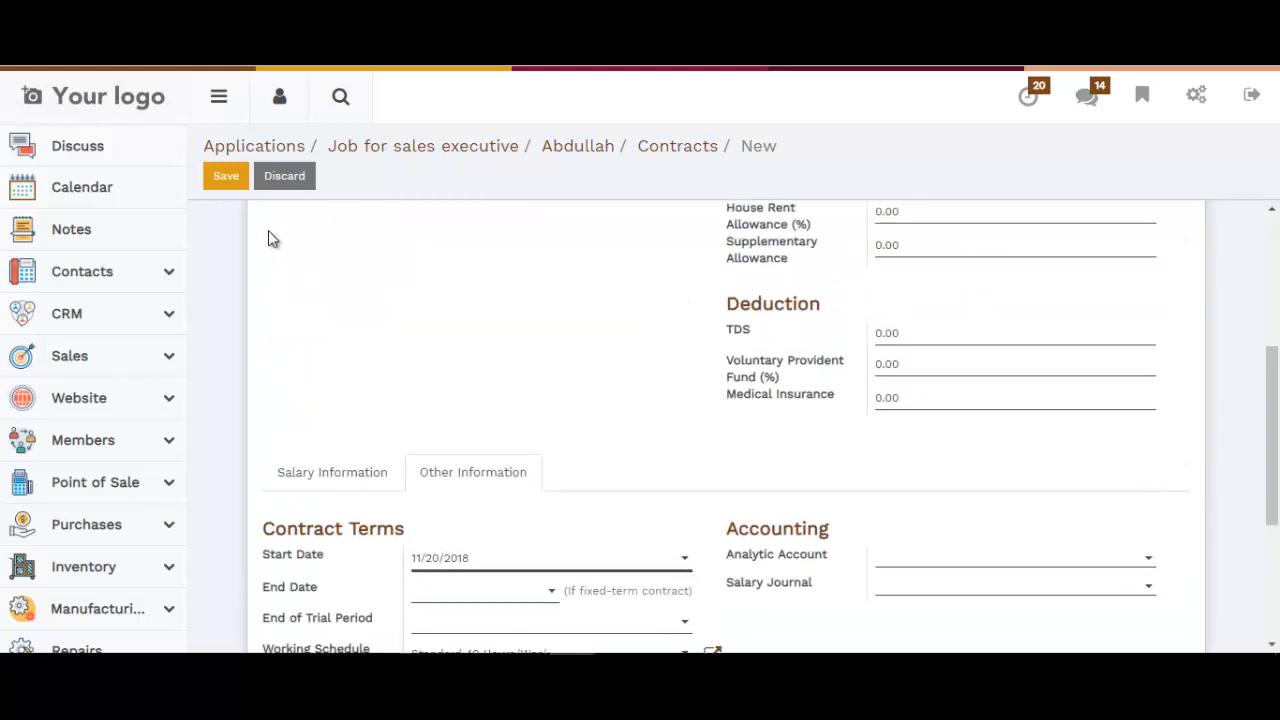
left_click(235, 187)
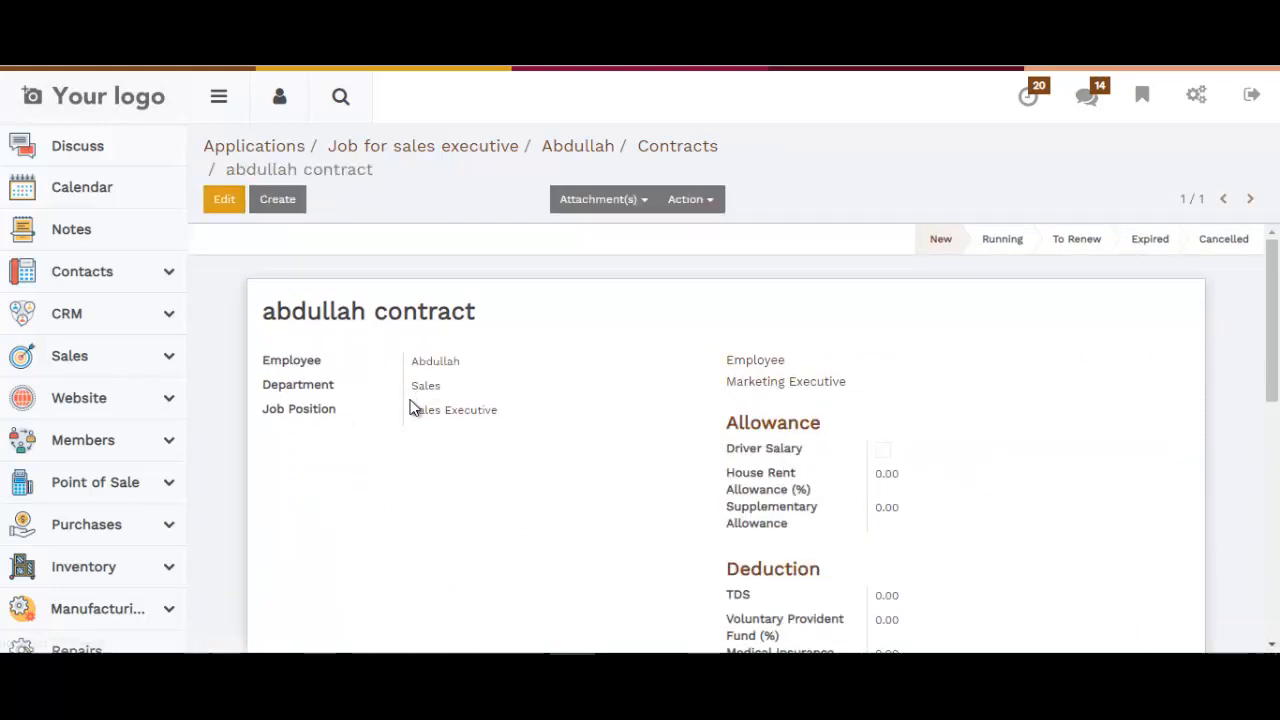
left_click(670, 150)
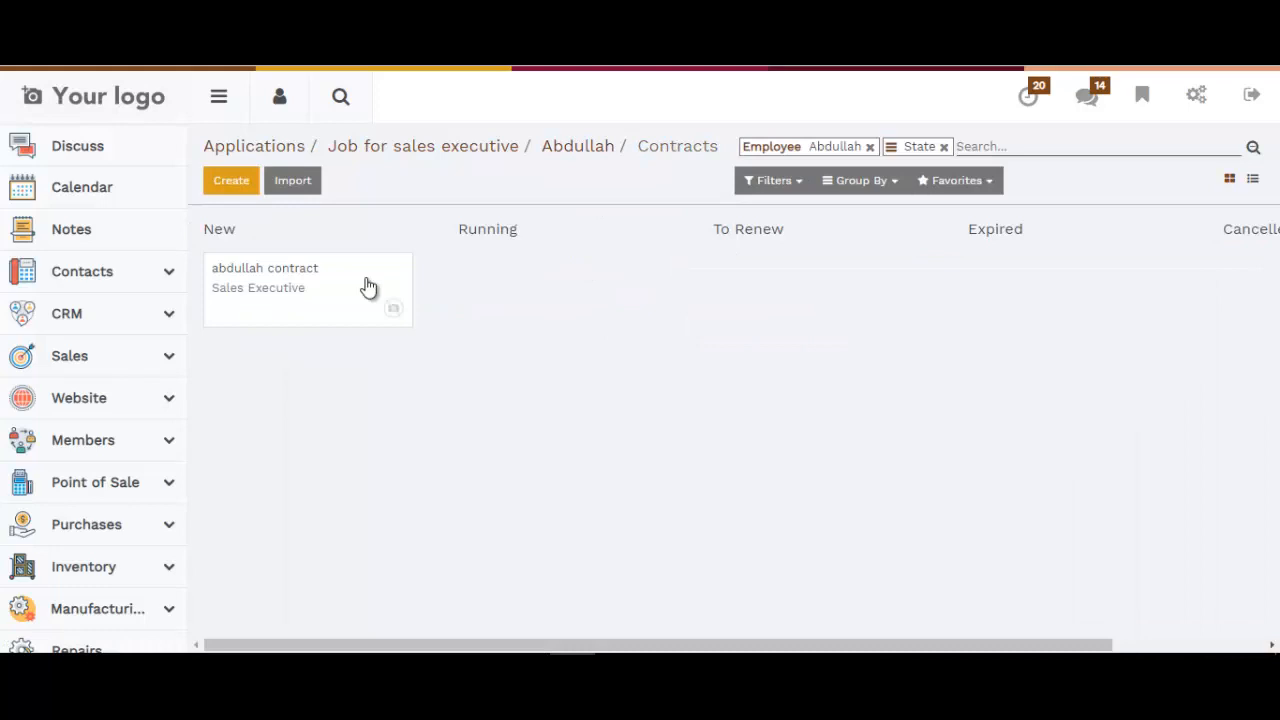
Review the employee's saved contract, and return to the applications for the Sales Executive position
left_click(318, 296)
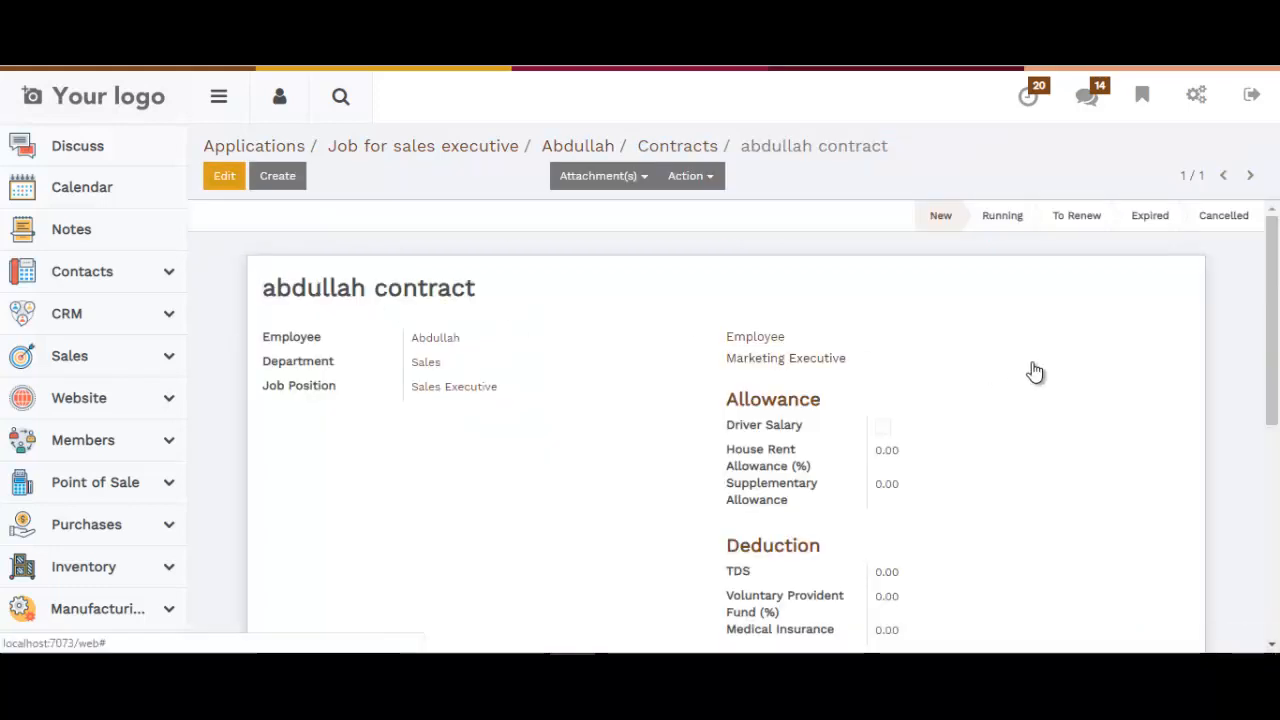
left_click(675, 146)
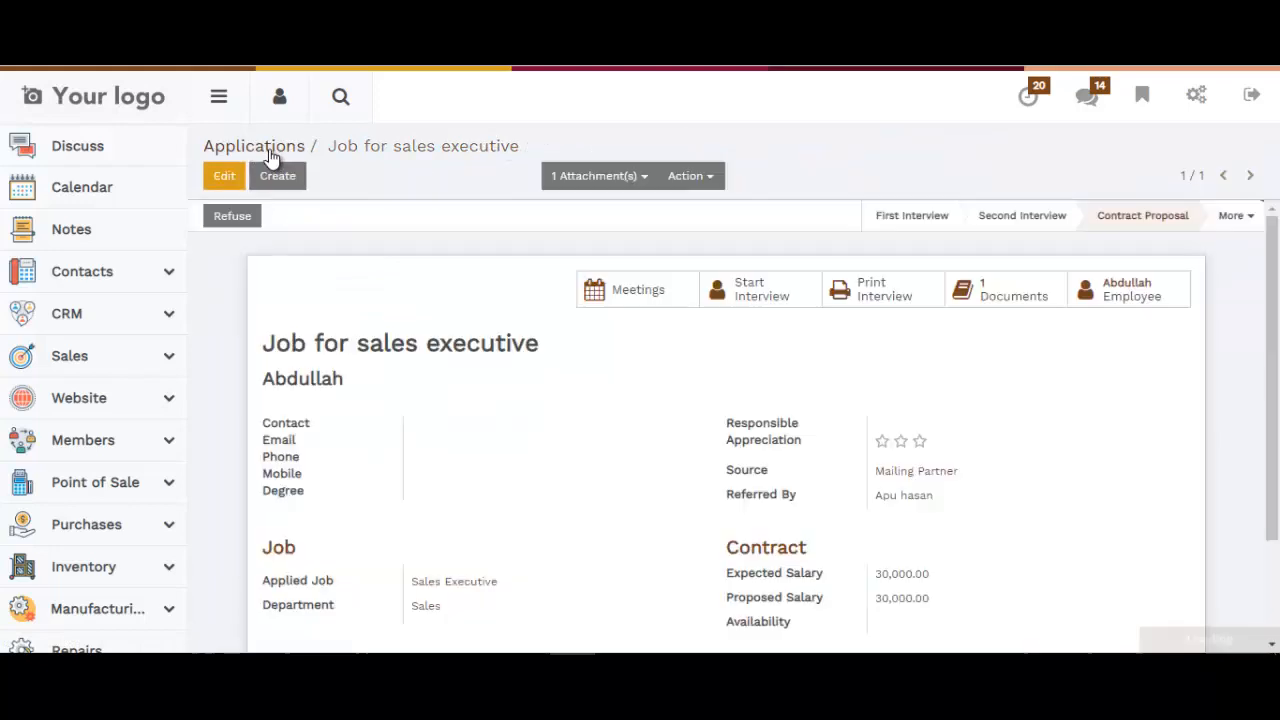
left_click(270, 150)
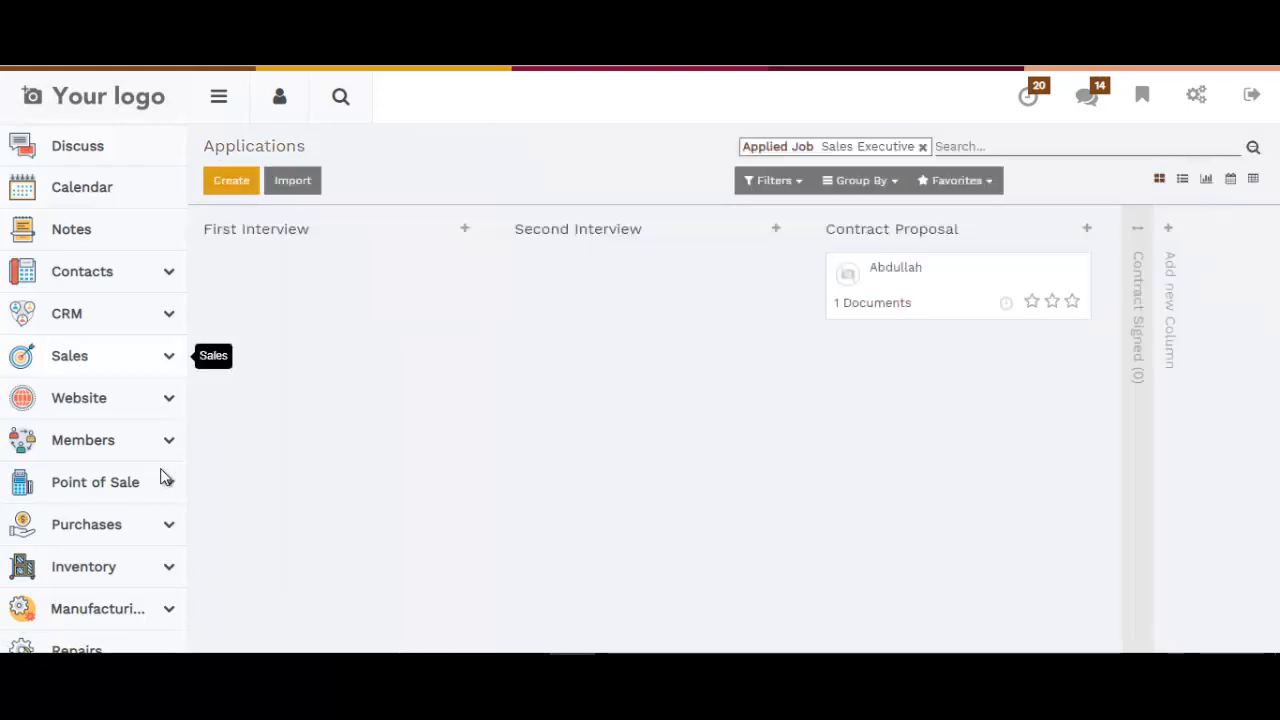
Go to the Recruitment module and show all applications across every job position
scroll(106, 534, "down", 4)
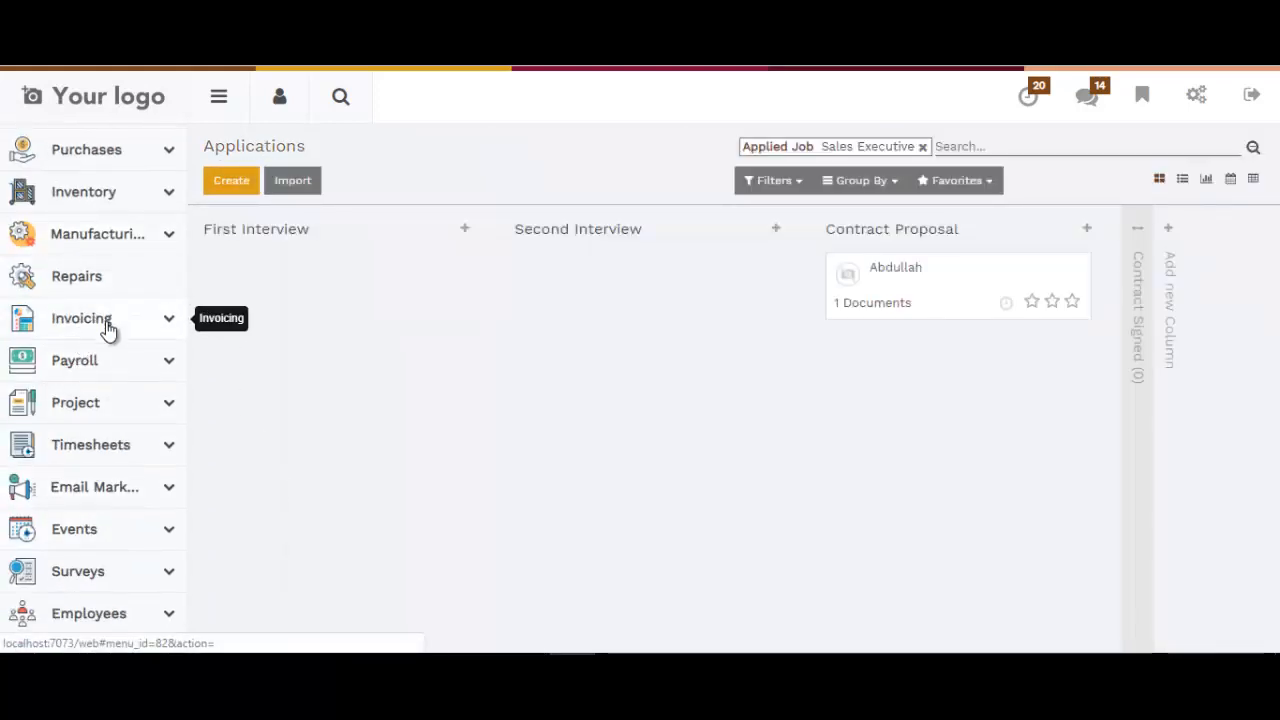
scroll(114, 485, "down", 2)
scroll(114, 490, "down", 4)
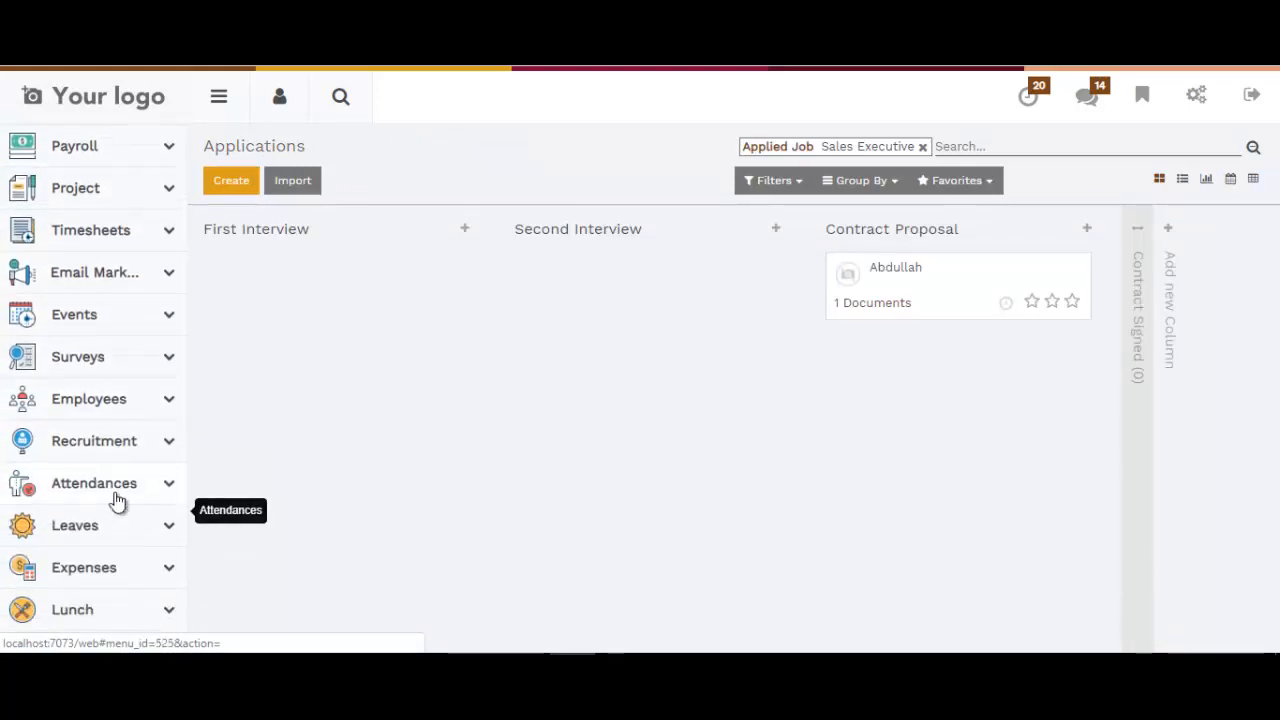
left_click(96, 376)
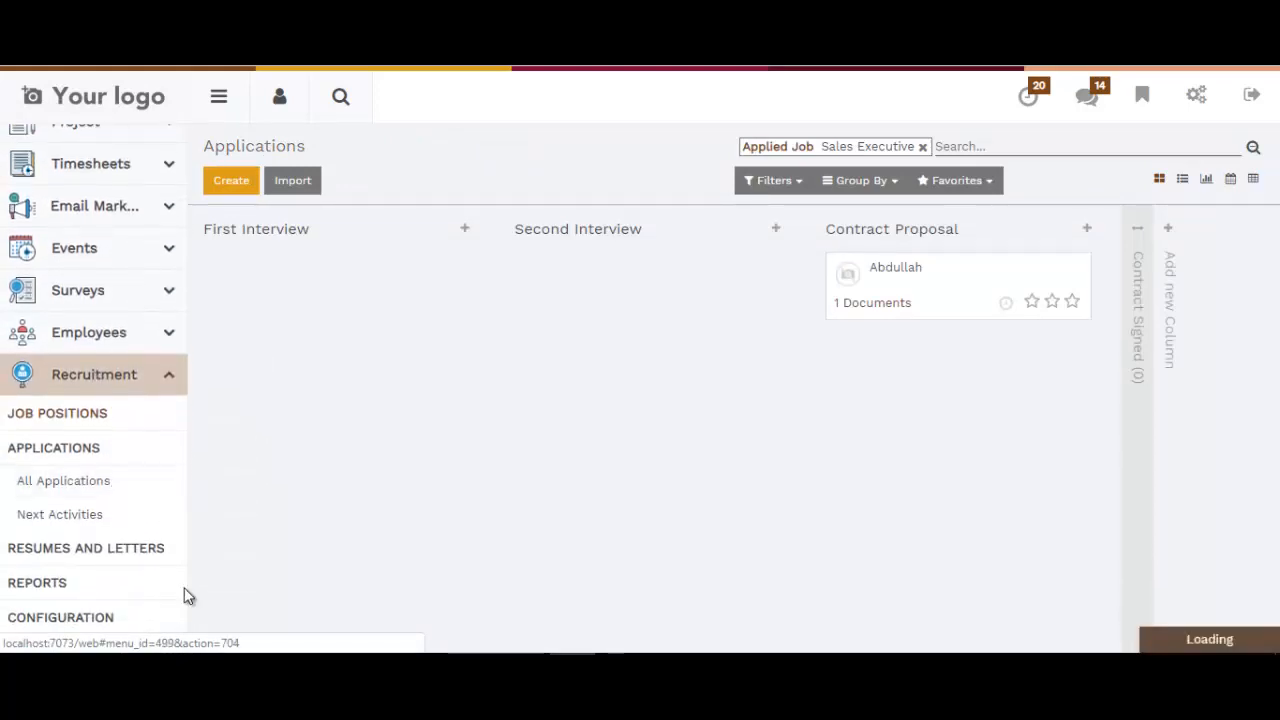
scroll(71, 480, "down", 4)
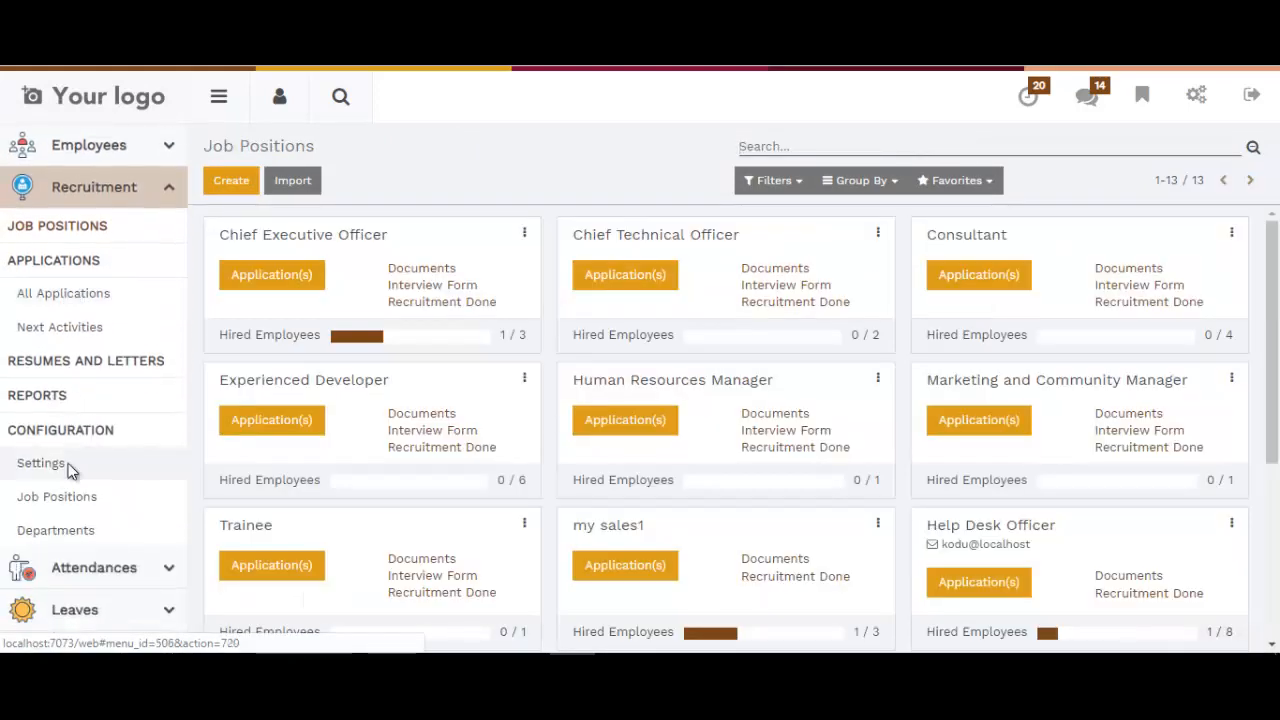
left_click(77, 299)
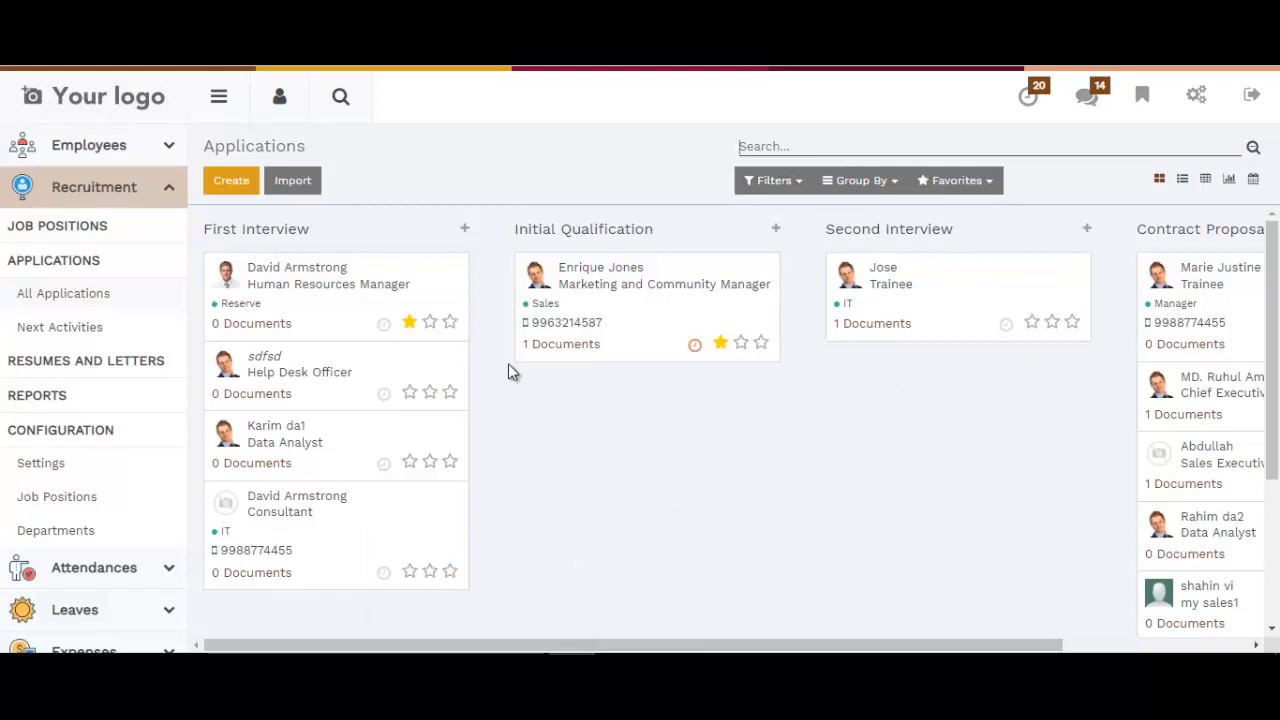
Check the filter options available for applications, and open the Recruitment Analysis report
left_click(782, 183)
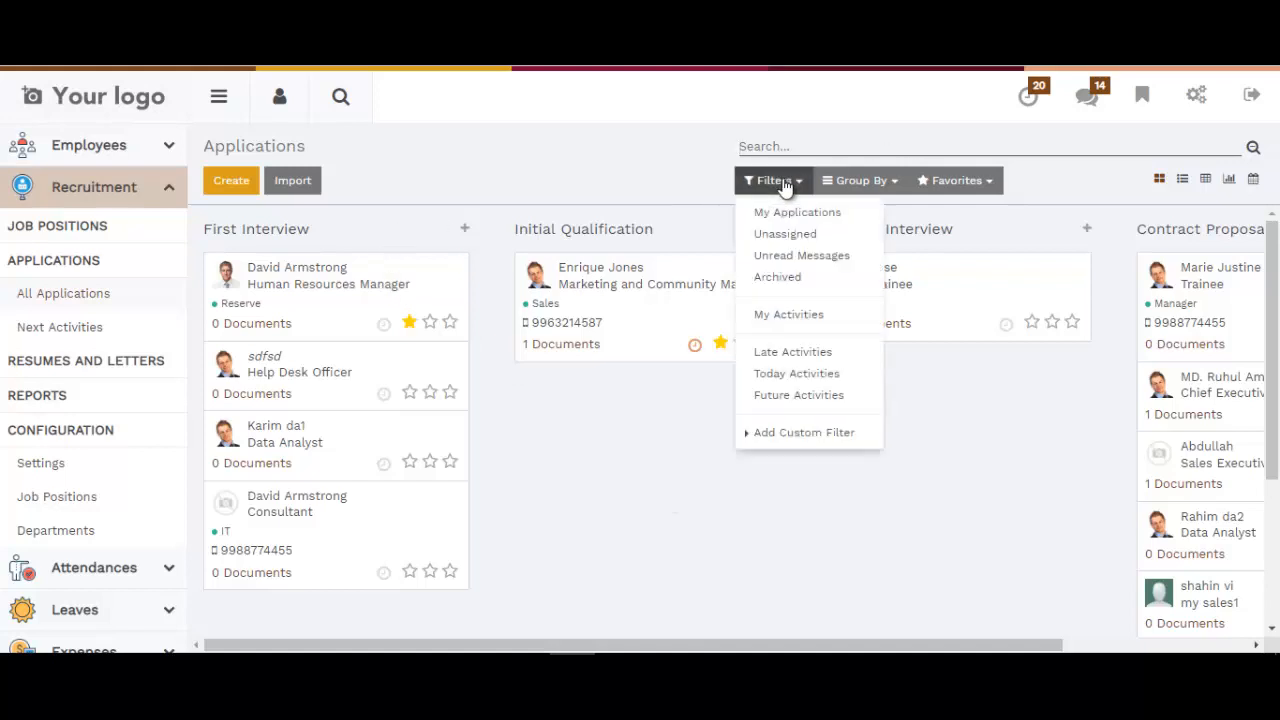
left_click(640, 460)
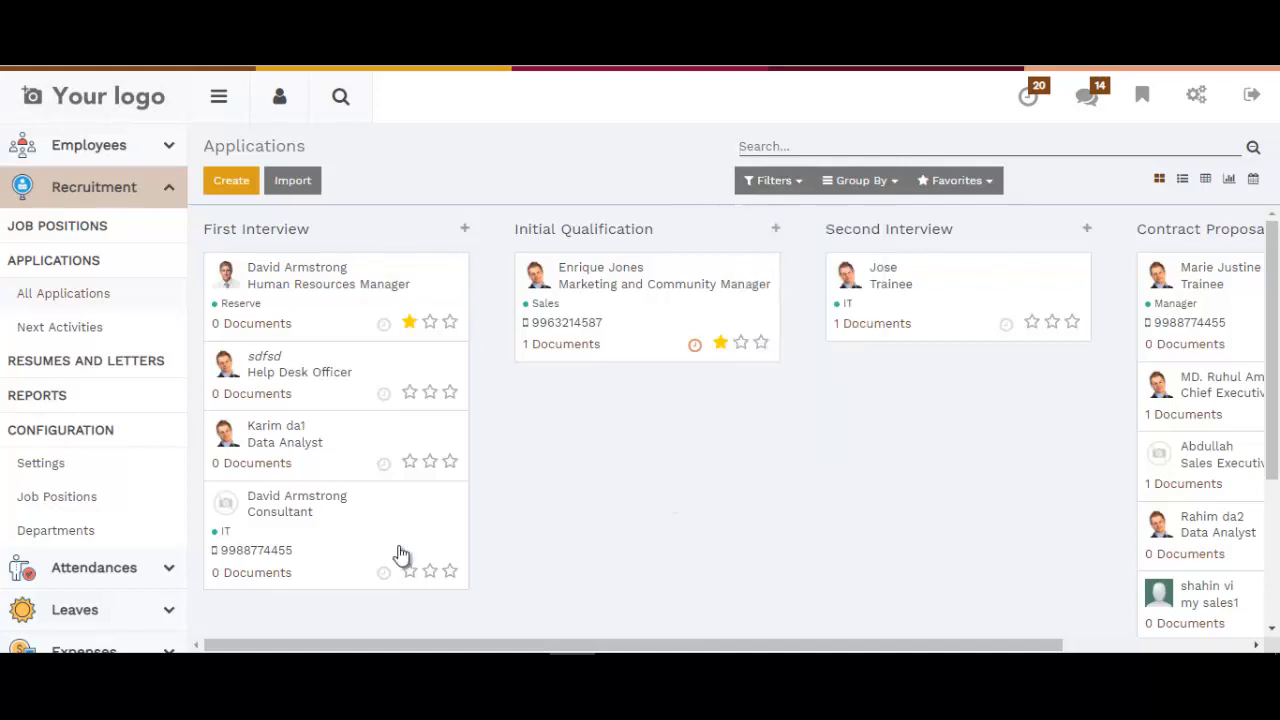
left_click(51, 398)
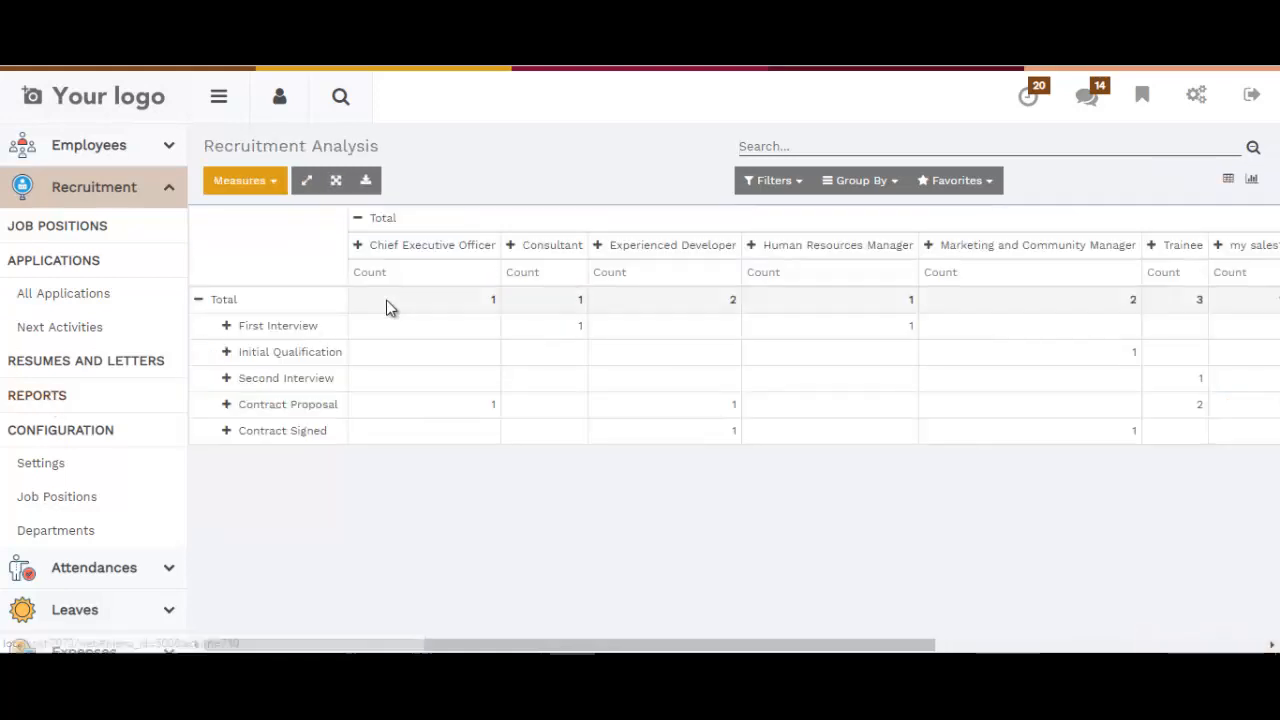